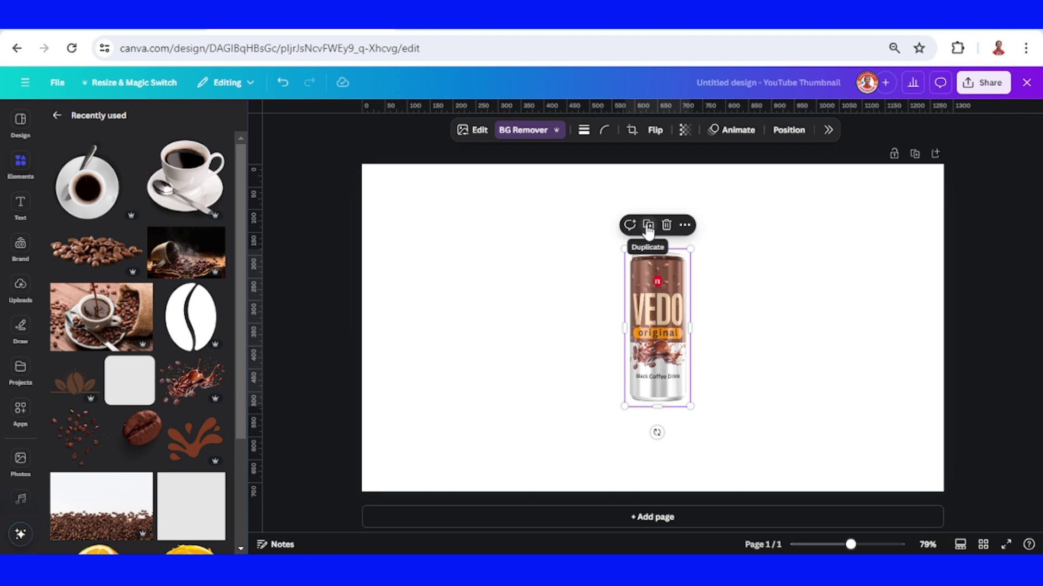
- Duplicate the coffee can twice and place the copies side by side in a row to the right of the original
{"action": "left_click", "coordinate": [648, 225]}
{"action": "left_click_drag", "start_coordinate": [657, 300], "coordinate": [715, 299]}
{"action": "left_click", "coordinate": [651, 261]}
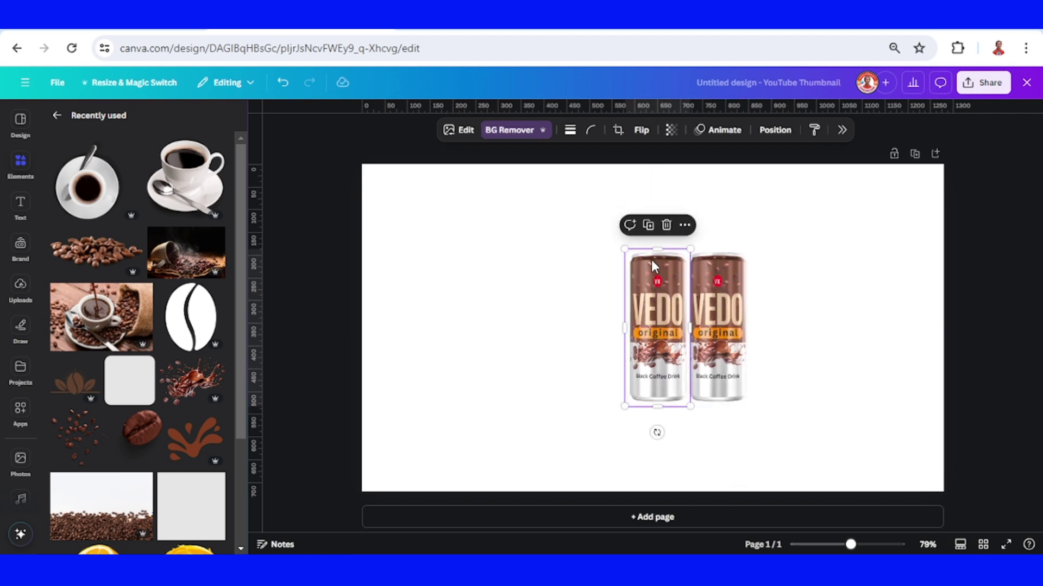
{"action": "left_click", "coordinate": [648, 225]}
{"action": "left_click_drag", "start_coordinate": [654, 307], "coordinate": [765, 296]}
- Add two more copies of the original can at the right end of the row, making five cans level with each other
{"action": "left_click", "coordinate": [665, 303]}
{"action": "left_click", "coordinate": [648, 224]}
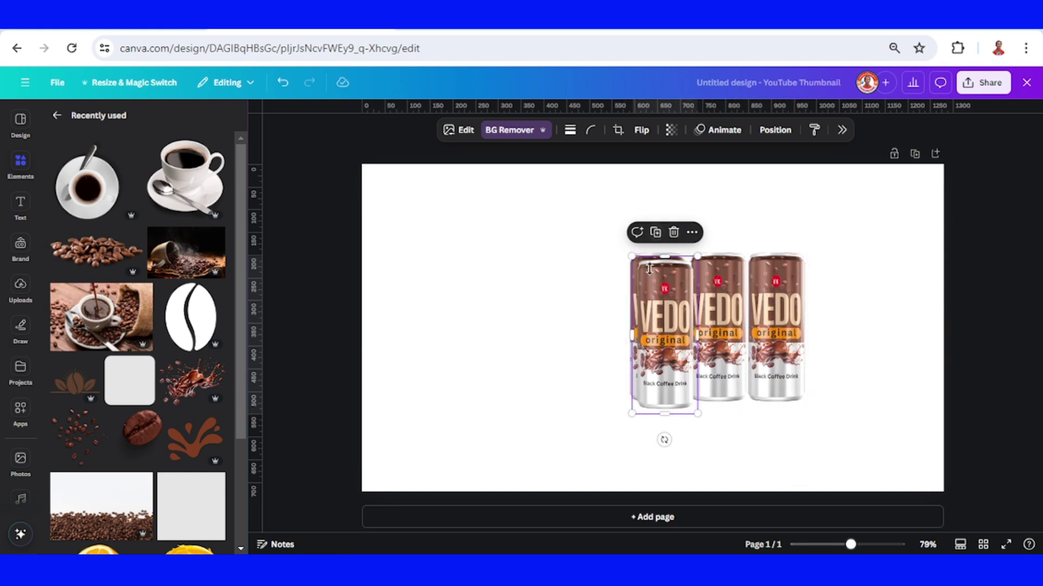
{"action": "left_click_drag", "start_coordinate": [654, 296], "coordinate": [824, 287]}
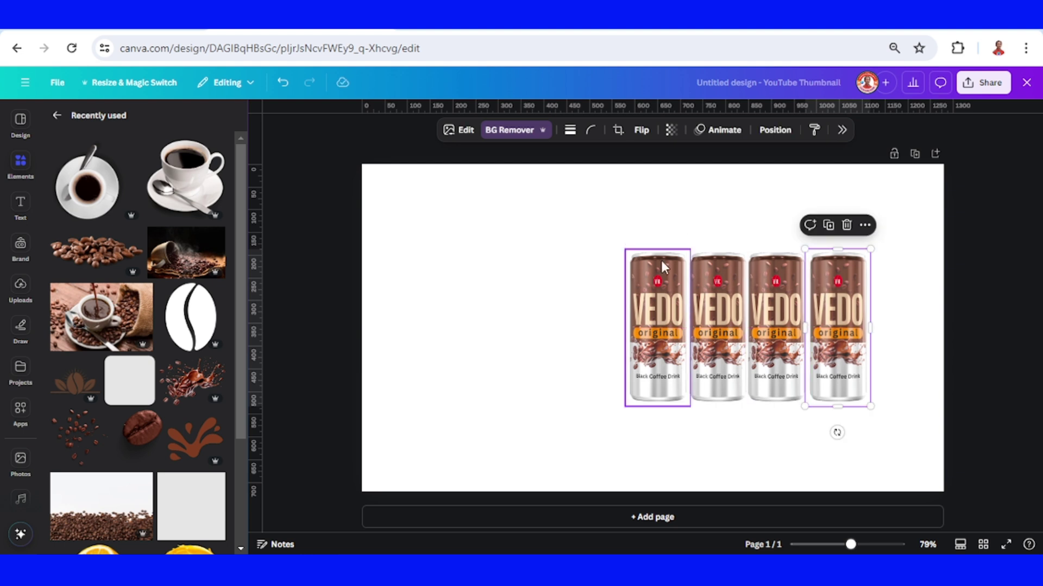
{"action": "left_click", "coordinate": [654, 278]}
{"action": "left_click", "coordinate": [648, 224]}
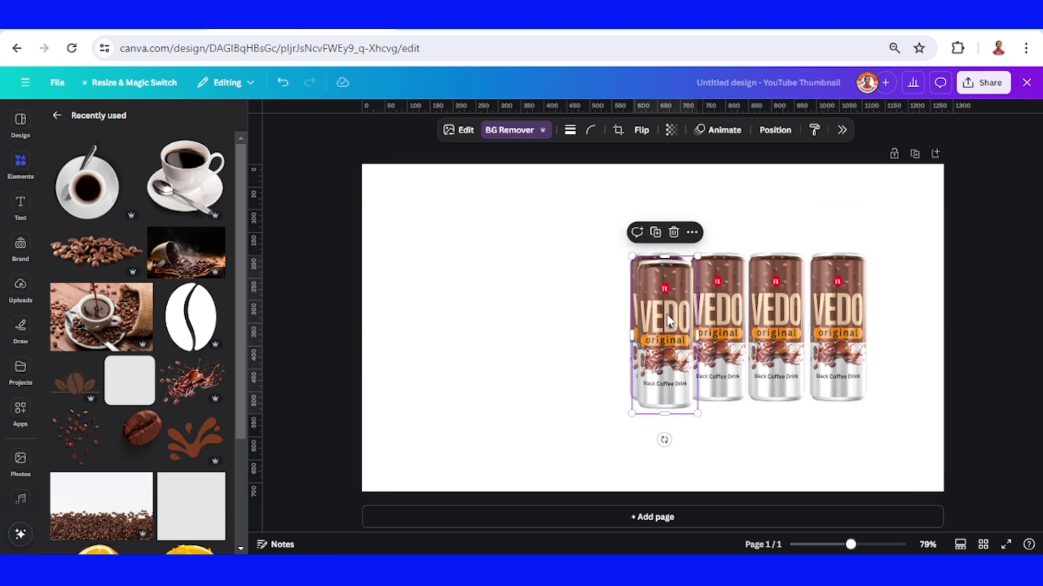
{"action": "left_click_drag", "start_coordinate": [669, 320], "coordinate": [897, 313]}
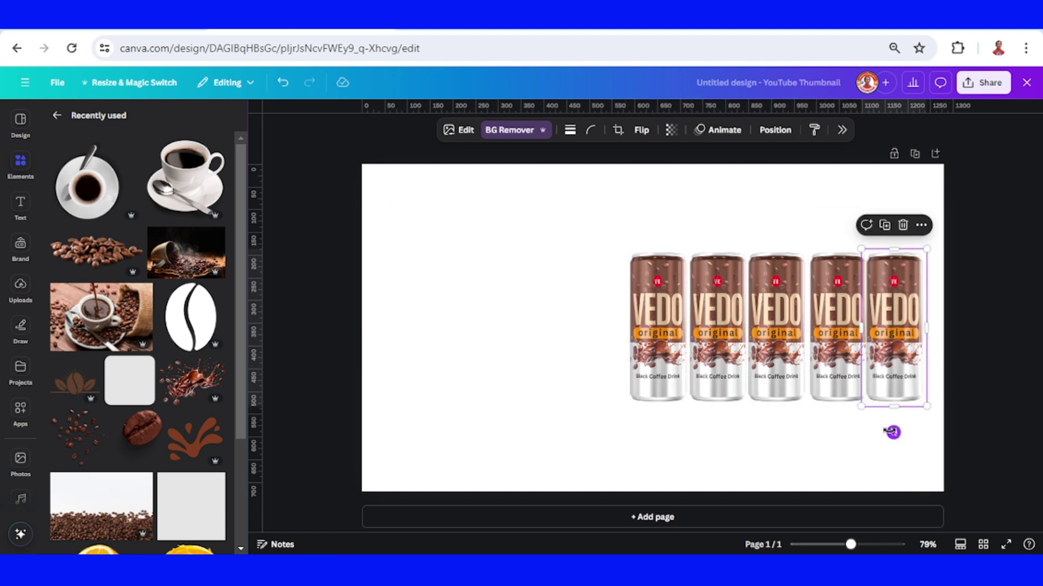
- Switch to the page thumbnail view and duplicate page 1
{"action": "left_click", "coordinate": [960, 545]}
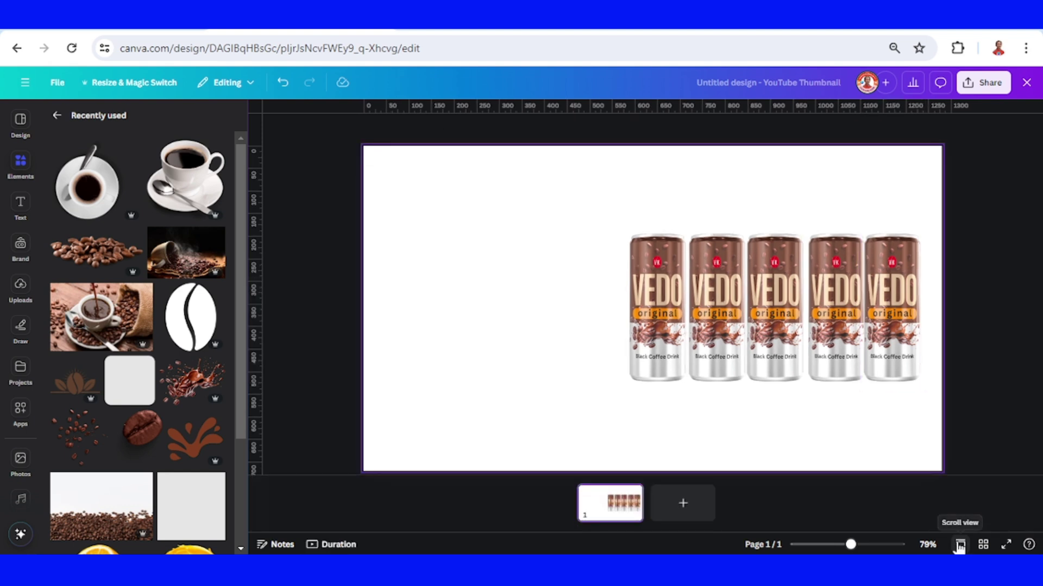
{"action": "right_click", "coordinate": [619, 513]}
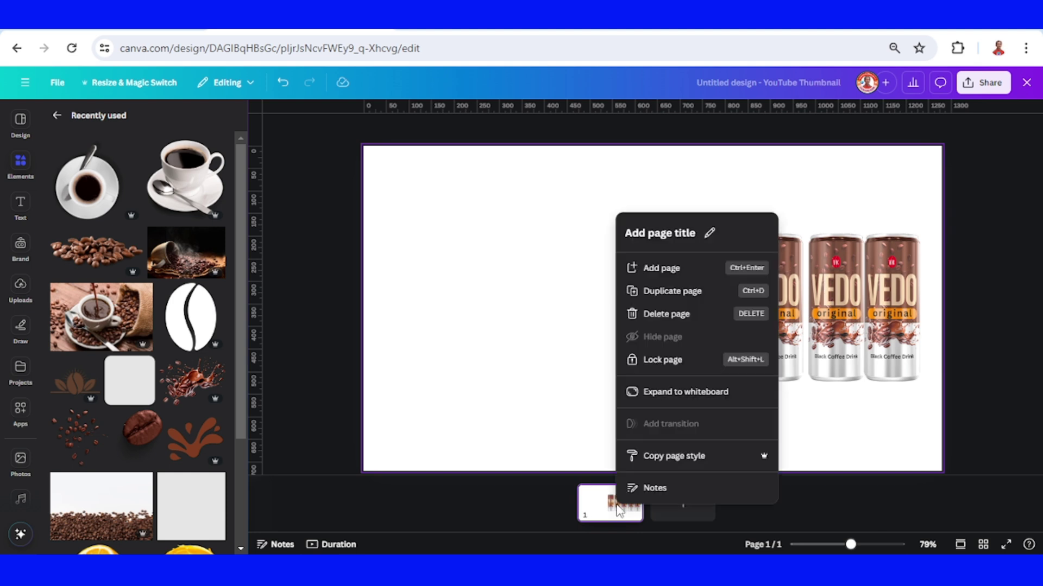
{"action": "left_click", "coordinate": [671, 291]}
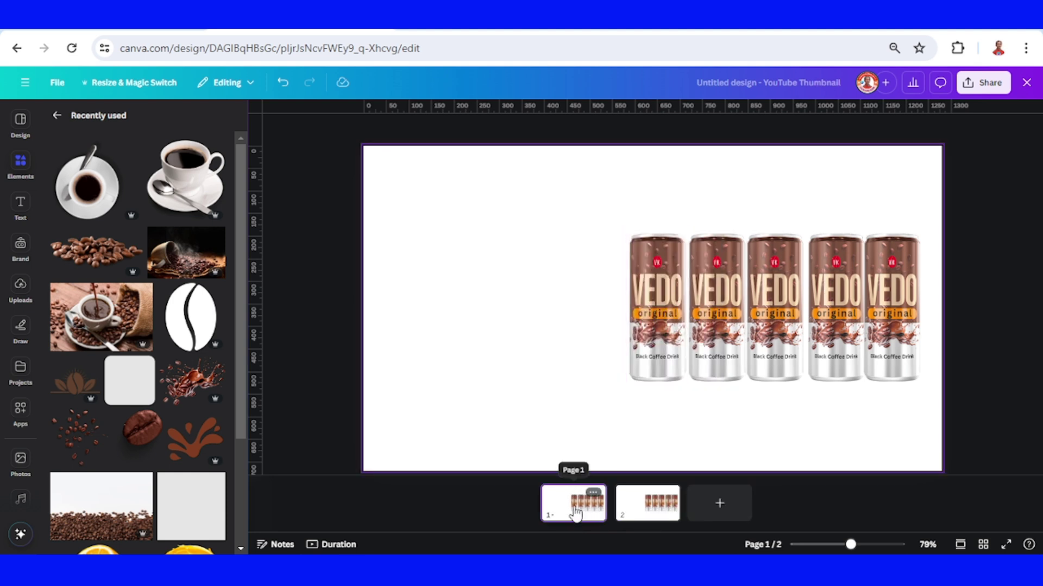
- On page 1, center-align all five cans into one stack and move it up, horizontally centred and mostly beyond the page's top edge
{"action": "left_click_drag", "start_coordinate": [929, 417], "coordinate": [570, 278]}
{"action": "right_click", "coordinate": [793, 315]}
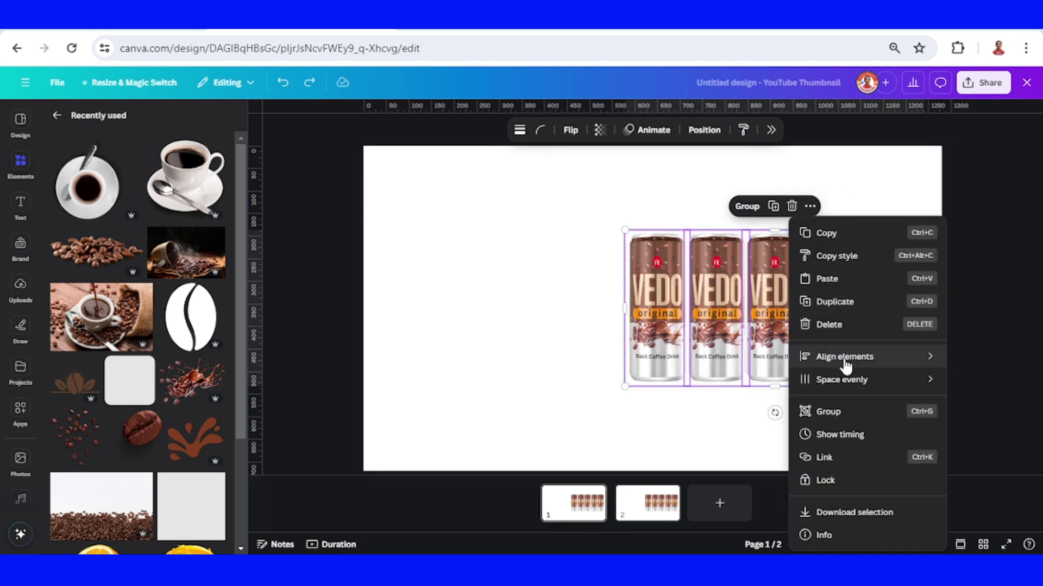
{"action": "mouse_move", "coordinate": [845, 365]}
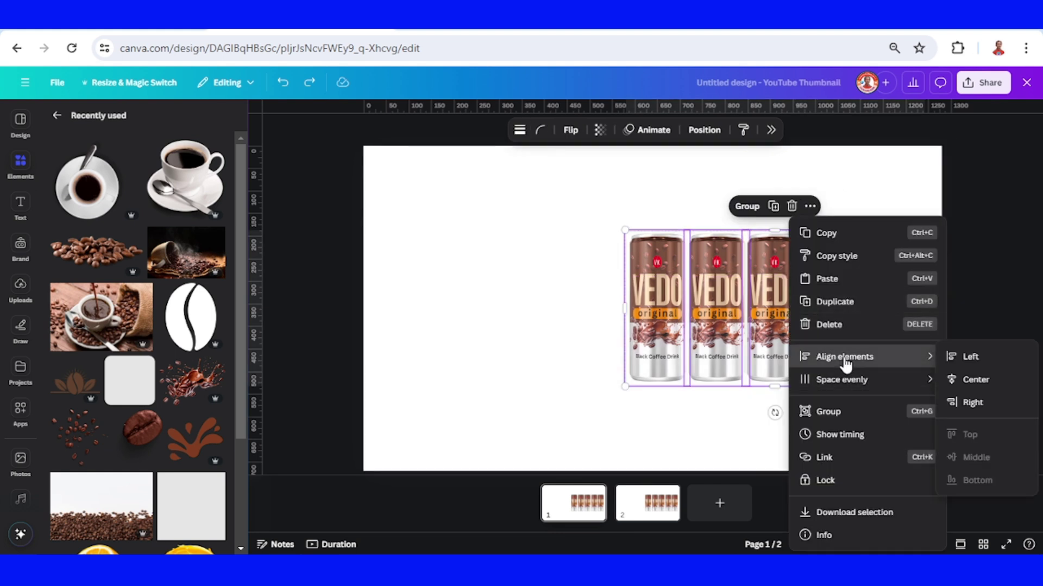
{"action": "left_click", "coordinate": [977, 380]}
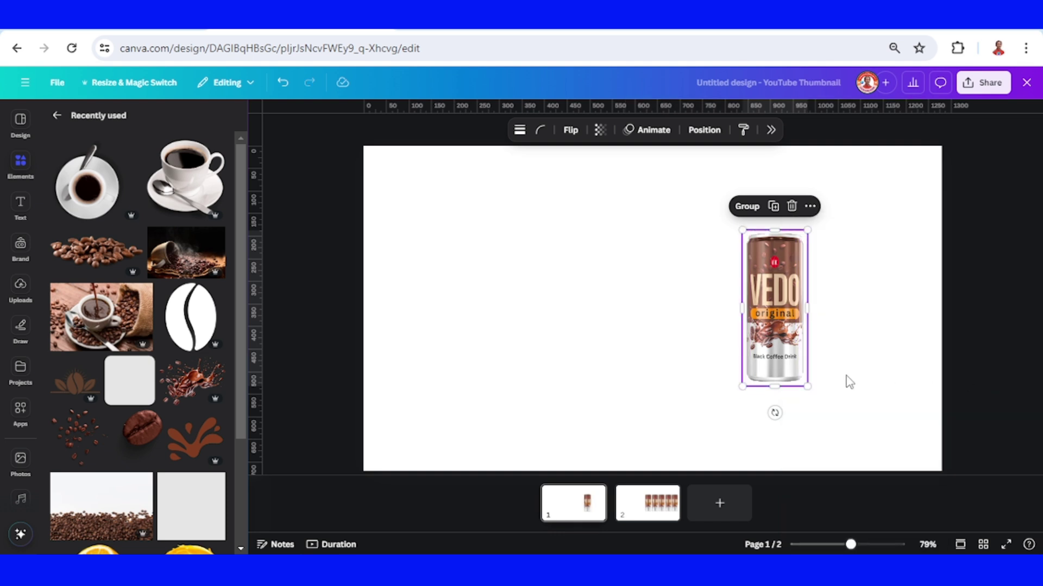
{"action": "left_click_drag", "start_coordinate": [796, 339], "coordinate": [672, 133]}
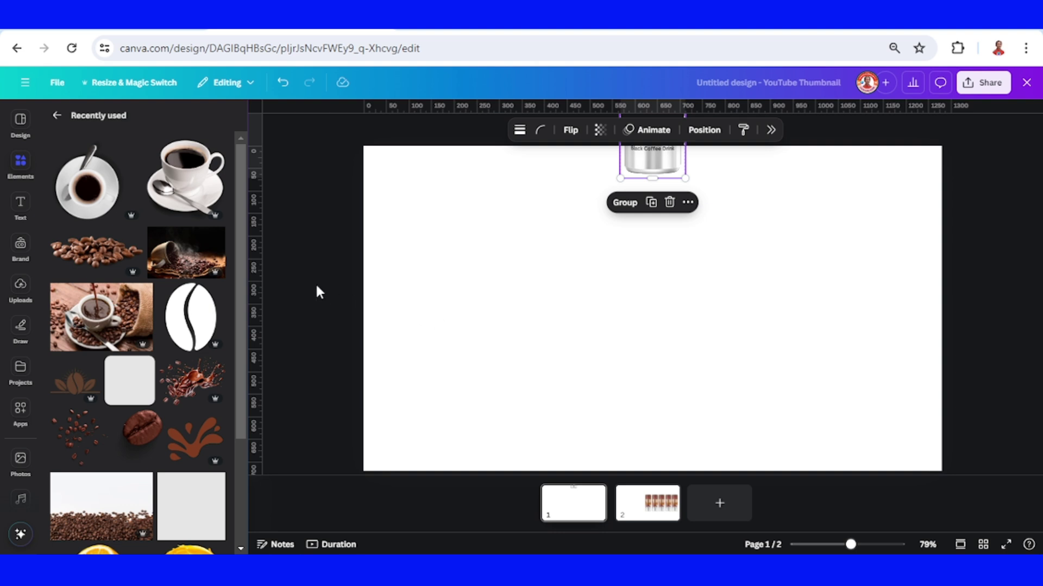
- Add the photo of coffee beans spilling from a steaming cup to page 1 and resize it to cover the whole page
{"action": "left_click", "coordinate": [214, 238]}
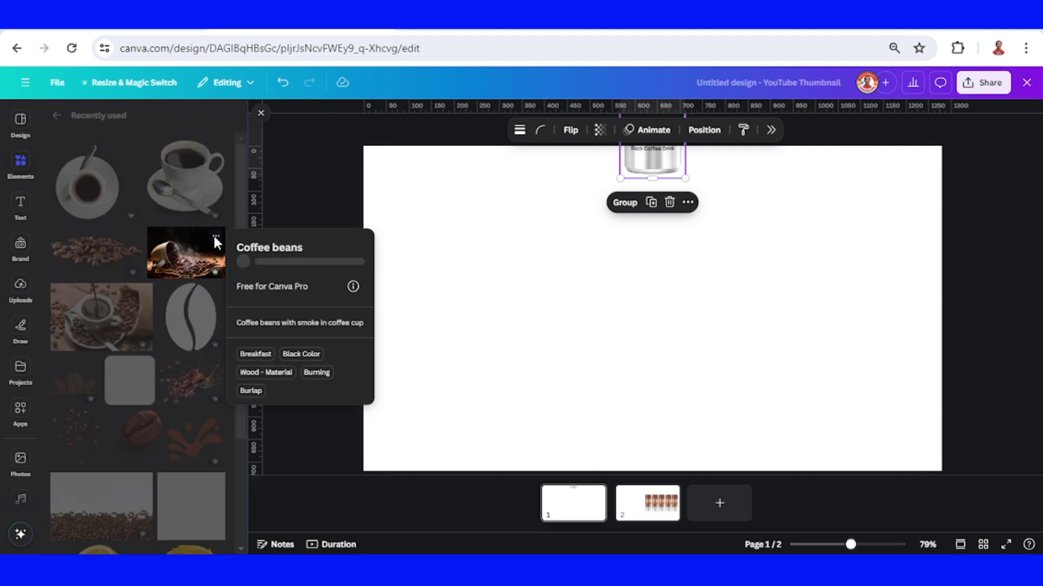
{"action": "left_click", "coordinate": [185, 259]}
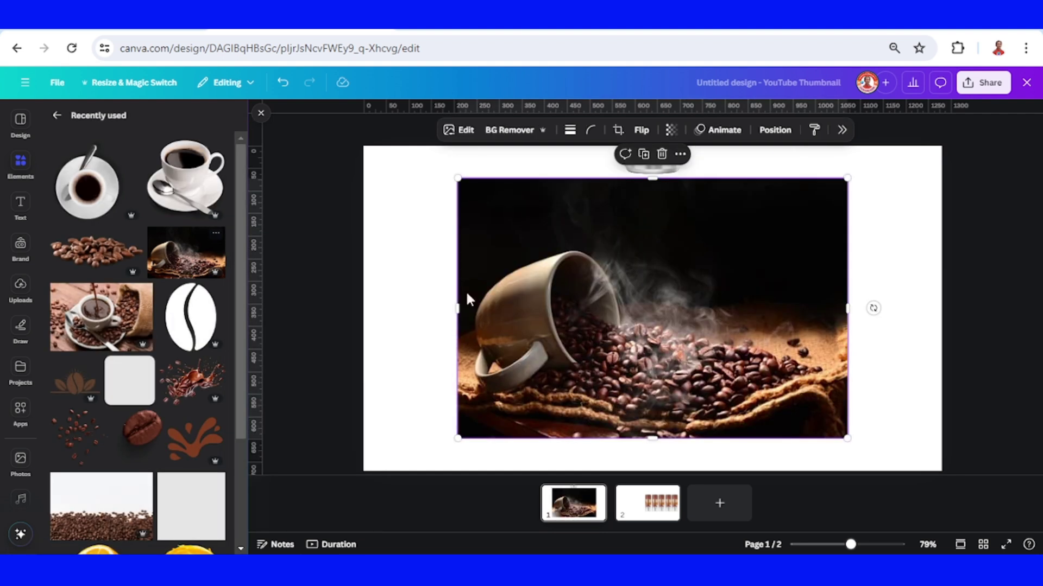
{"action": "left_click_drag", "start_coordinate": [556, 296], "coordinate": [465, 263]}
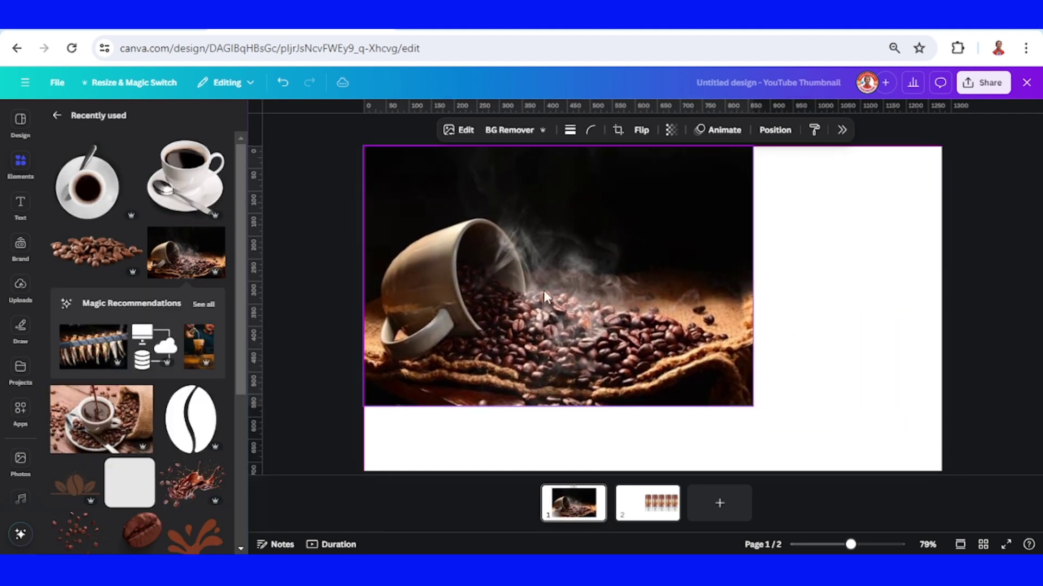
{"action": "left_click_drag", "start_coordinate": [544, 296], "coordinate": [545, 296]}
{"action": "left_click_drag", "start_coordinate": [786, 431], "coordinate": [851, 482]}
{"action": "left_click_drag", "start_coordinate": [849, 312], "coordinate": [943, 310]}
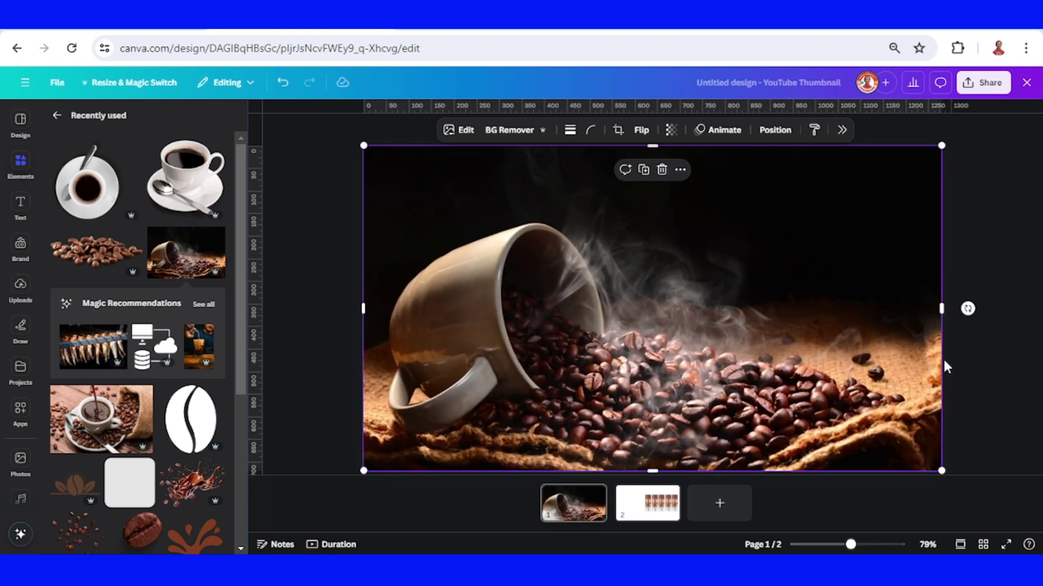
- Duplicate the coffee photo with the copy exactly over the original, and place a vertical guide at the page's centre
{"action": "left_click", "coordinate": [644, 170]}
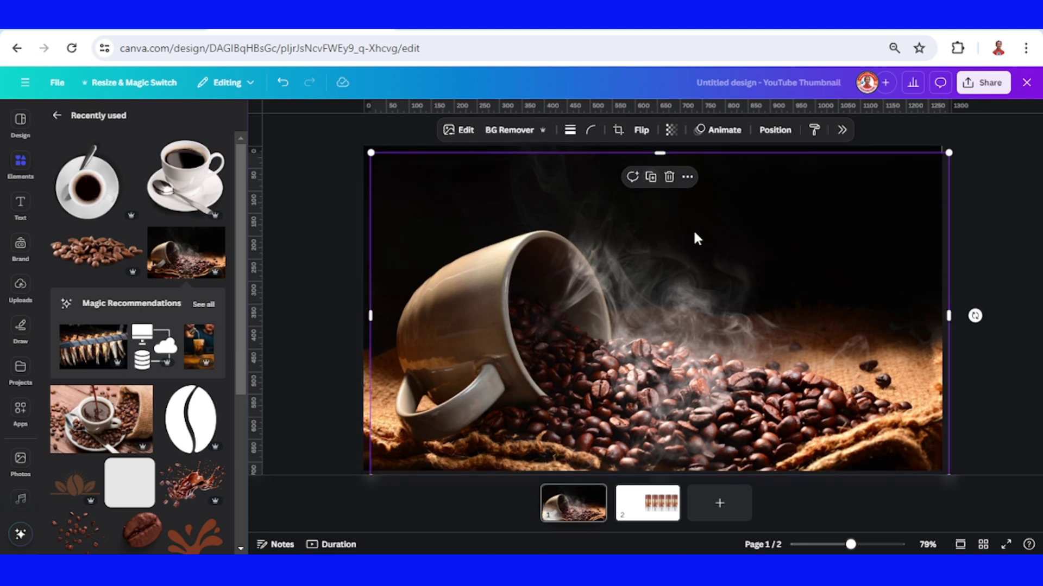
{"action": "mouse_move", "coordinate": [735, 275]}
{"action": "left_mouse_down"}
{"action": "mouse_move", "coordinate": [755, 278]}
{"action": "mouse_move", "coordinate": [726, 269]}
{"action": "mouse_move", "coordinate": [721, 278]}
{"action": "left_mouse_up"}
{"action": "key", "text": "ctrl+z"}
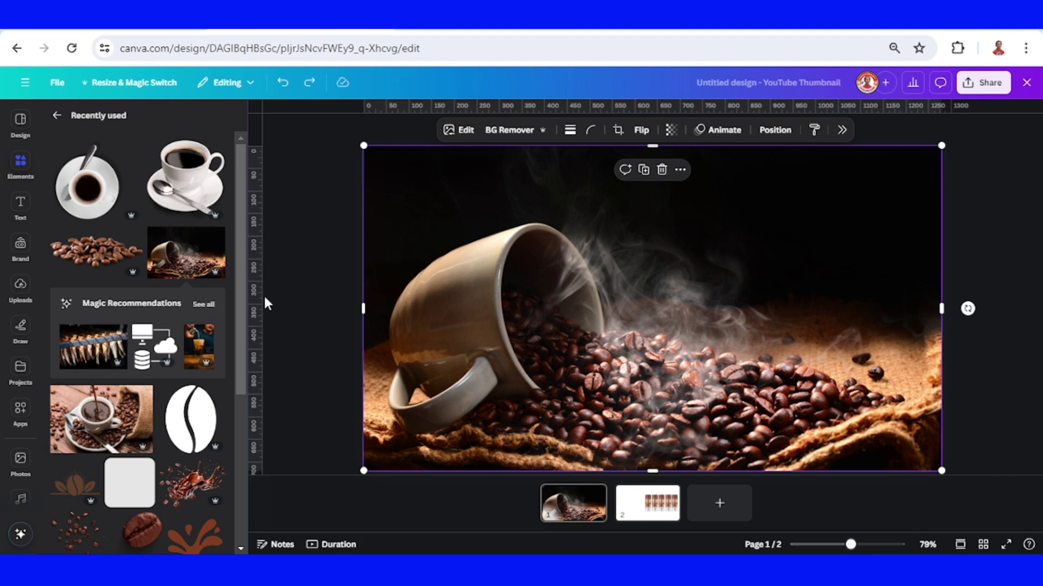
{"action": "left_click_drag", "start_coordinate": [258, 292], "coordinate": [653, 291]}
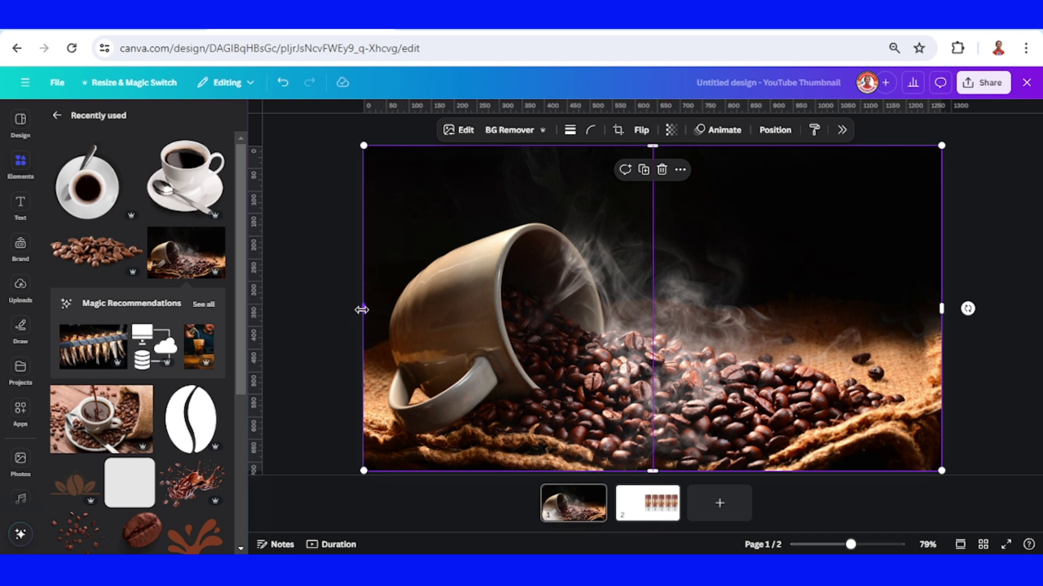
- Crop the upper photo to the page's right half and the lower one to the left half, overlapping slightly at the centre
{"action": "left_click_drag", "start_coordinate": [361, 309], "coordinate": [652, 324]}
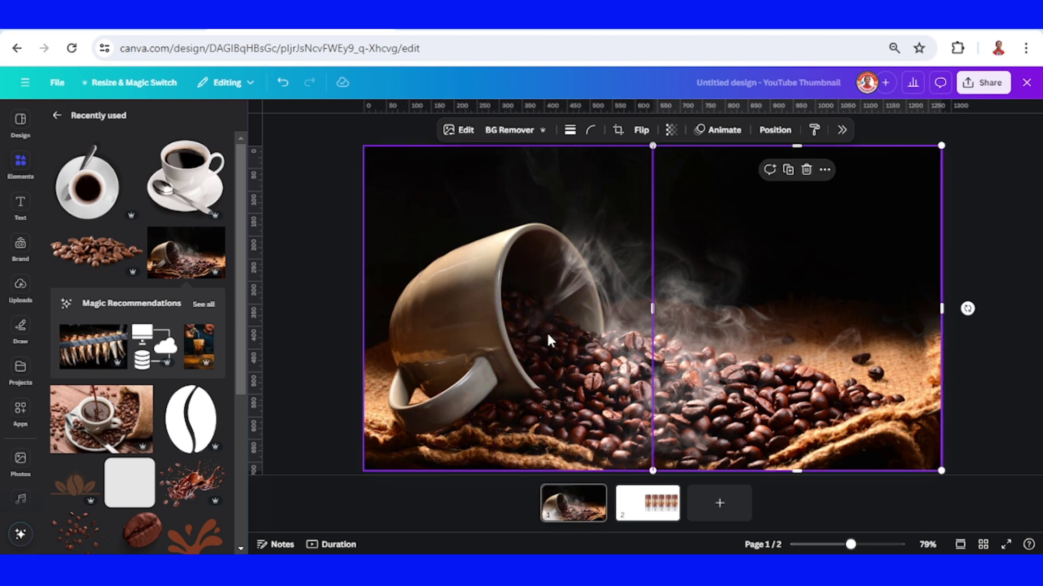
{"action": "left_click", "coordinate": [448, 326], "text": "shift"}
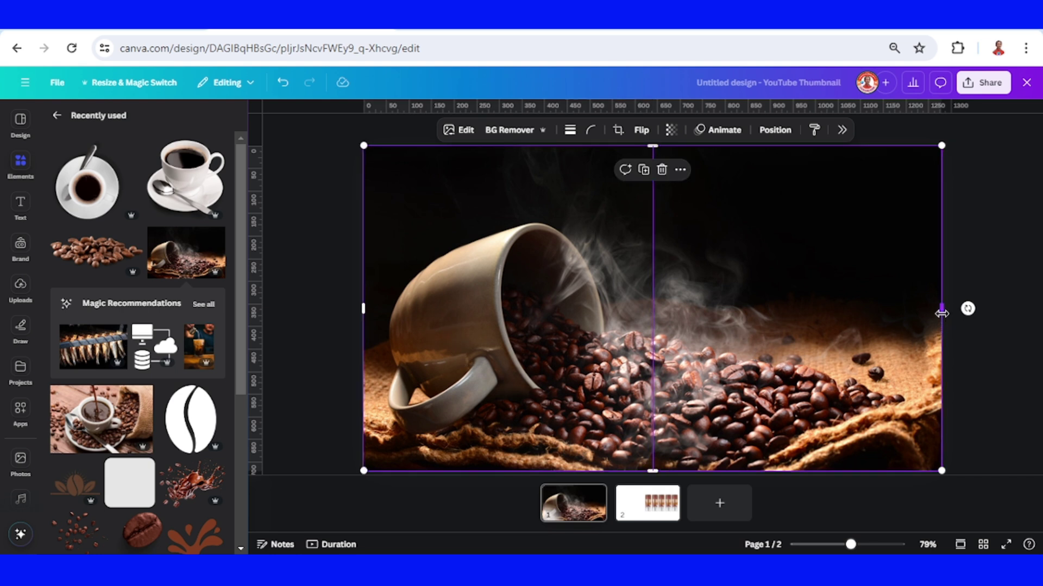
{"action": "left_click_drag", "start_coordinate": [923, 313], "coordinate": [651, 310]}
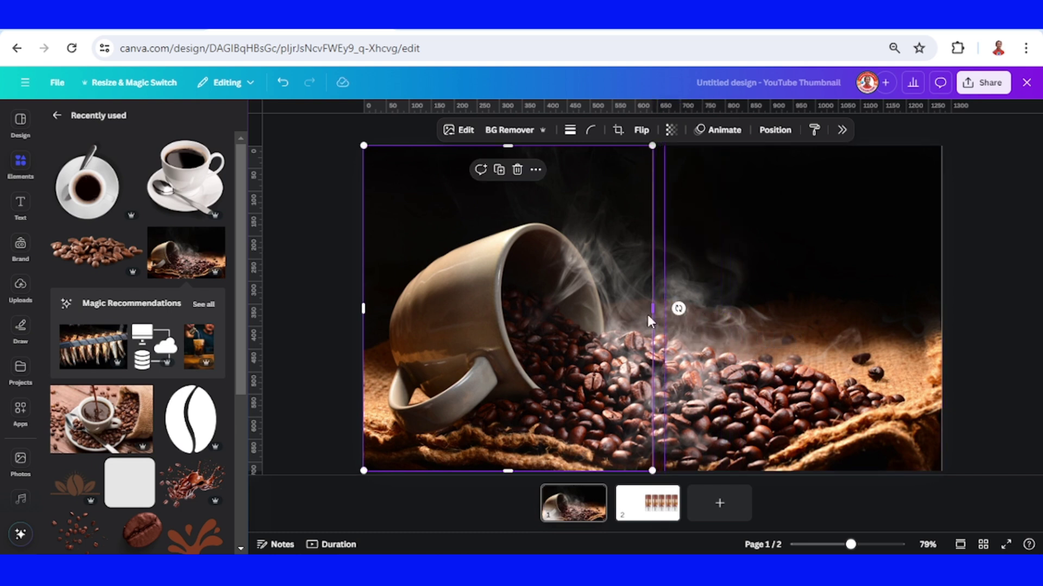
{"action": "left_click_drag", "start_coordinate": [652, 312], "coordinate": [656, 311]}
{"action": "left_click", "coordinate": [711, 353]}
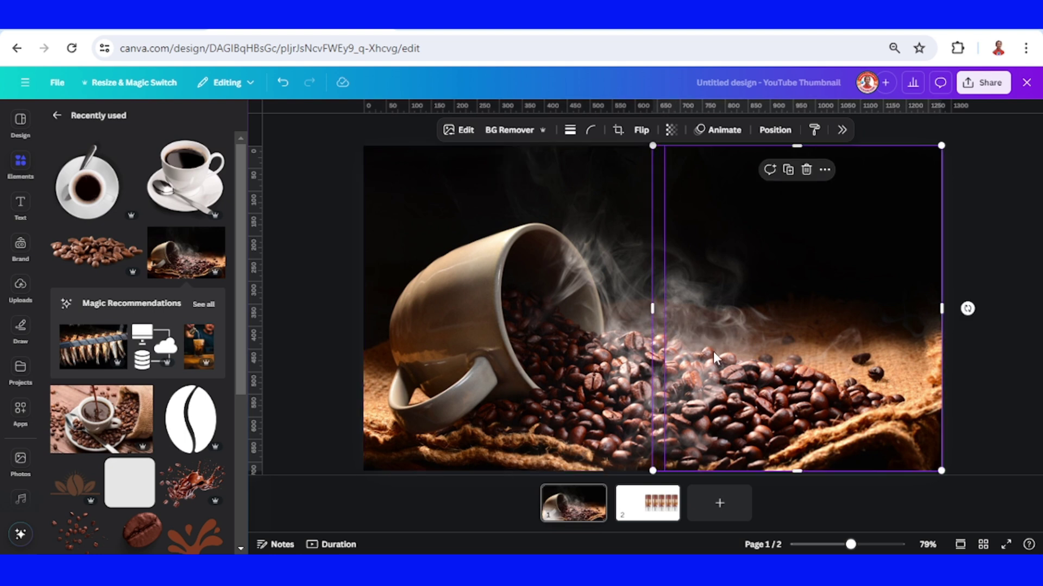
- Duplicate page 1 and, on the copy, slide the two photo halves apart beyond the page's sides, leaving a thin strip of each
{"action": "right_click", "coordinate": [585, 513]}
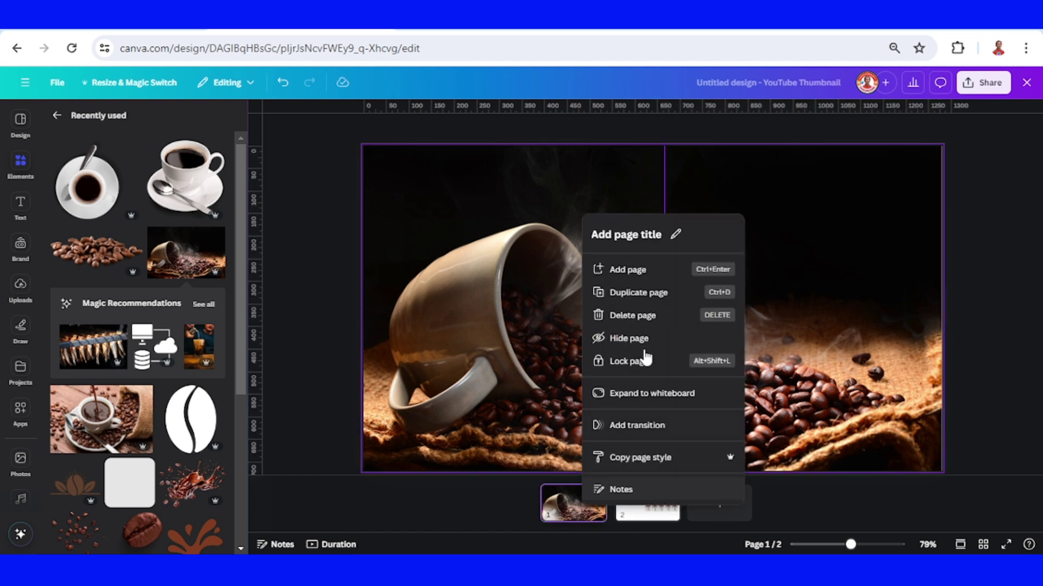
{"action": "left_click", "coordinate": [646, 292]}
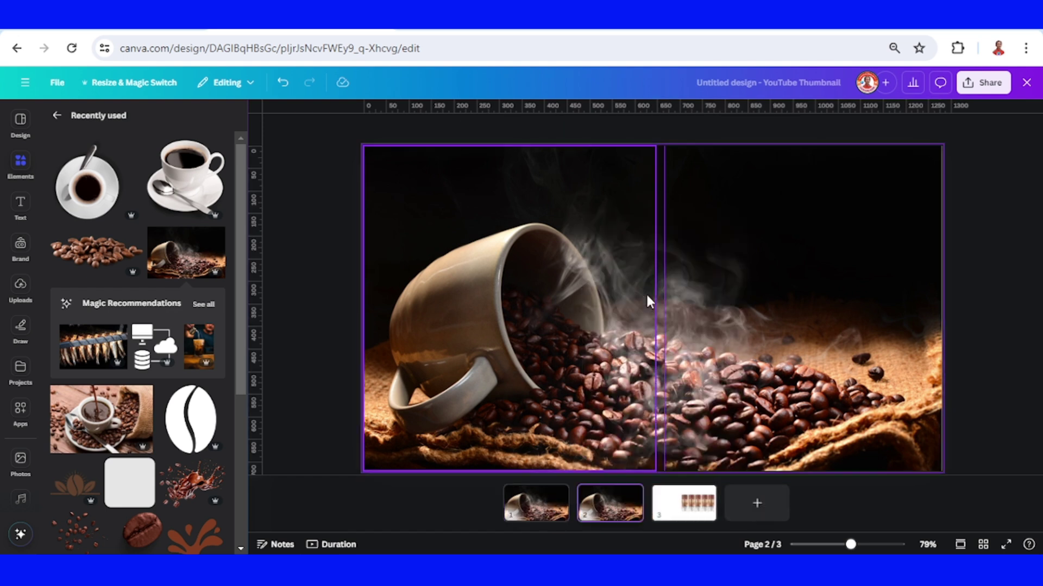
{"action": "left_click", "coordinate": [582, 359]}
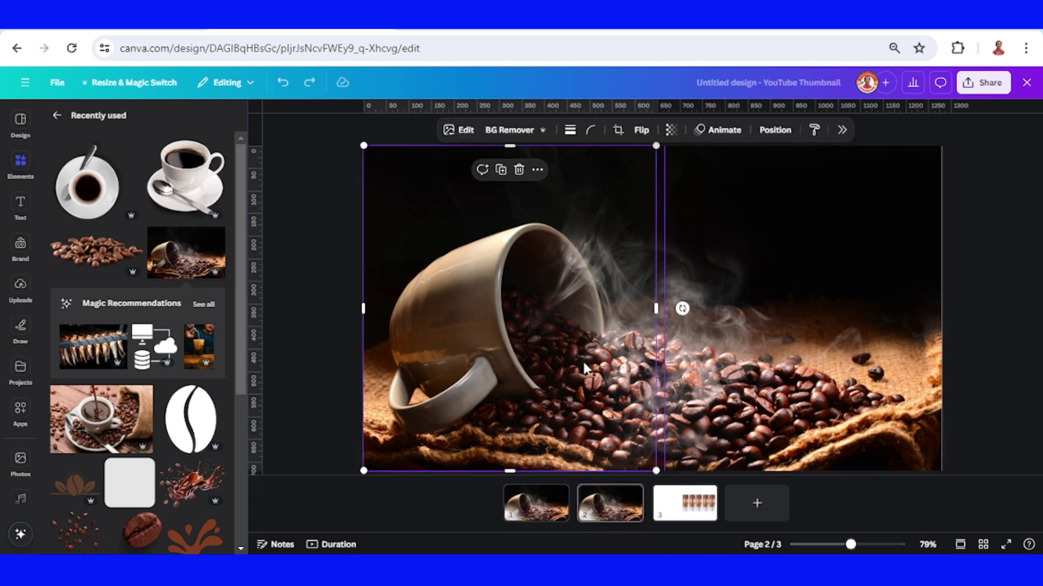
{"action": "left_click_drag", "start_coordinate": [587, 371], "coordinate": [303, 367]}
{"action": "left_click", "coordinate": [721, 336]}
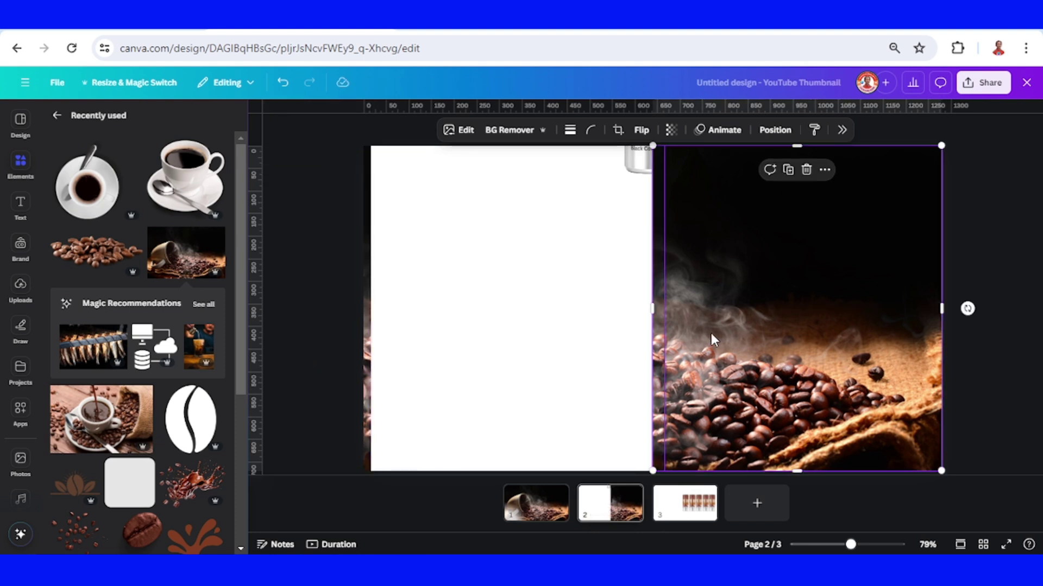
{"action": "left_click_drag", "start_coordinate": [711, 334], "coordinate": [988, 334]}
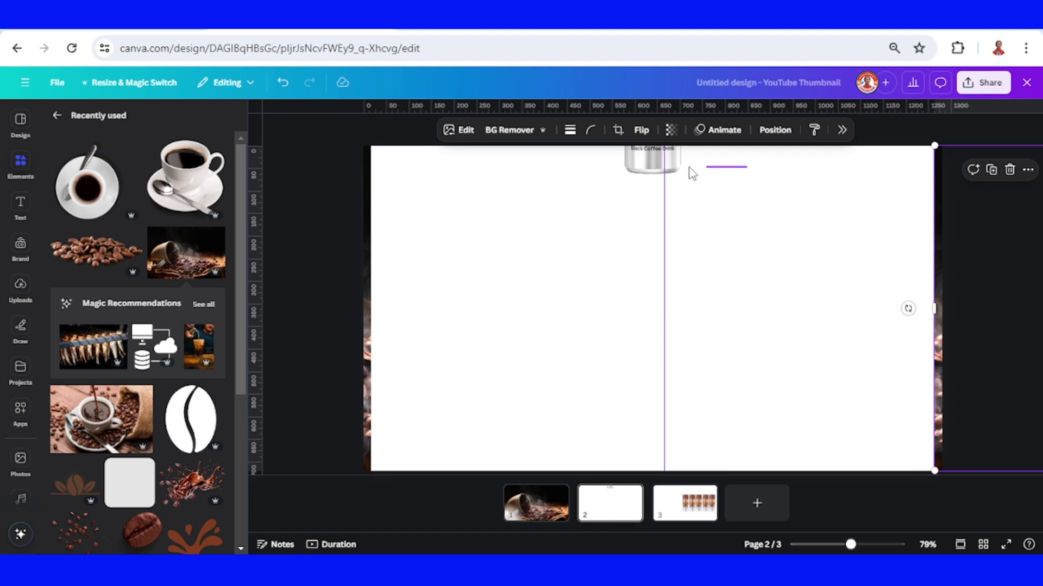
- Move the stack of cans down to the centre of page 2 and remove the vertical guide
{"action": "left_click_drag", "start_coordinate": [693, 173], "coordinate": [552, 200]}
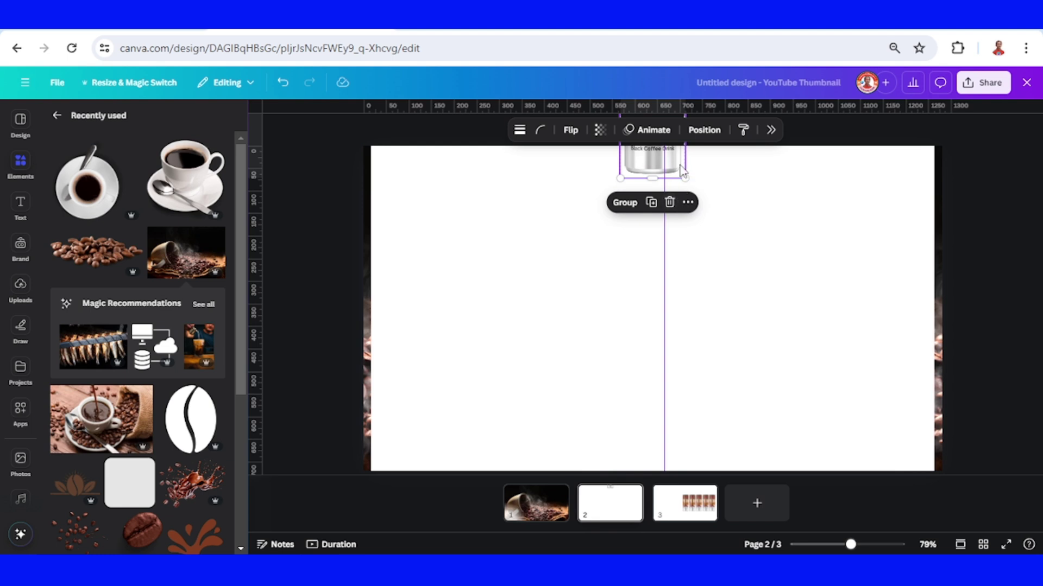
{"action": "left_click_drag", "start_coordinate": [679, 167], "coordinate": [675, 368]}
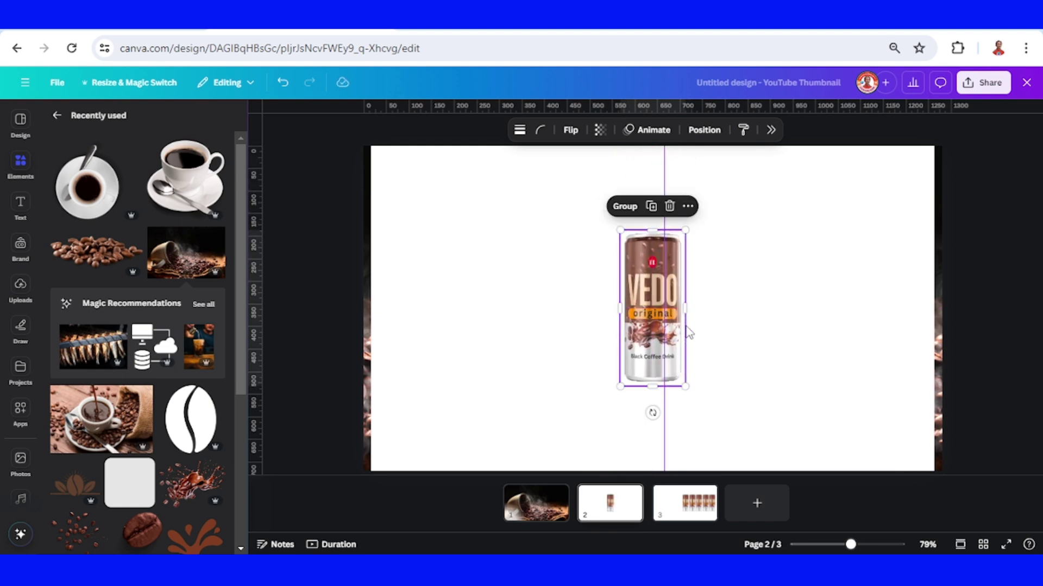
{"action": "left_click_drag", "start_coordinate": [662, 167], "coordinate": [189, 177]}
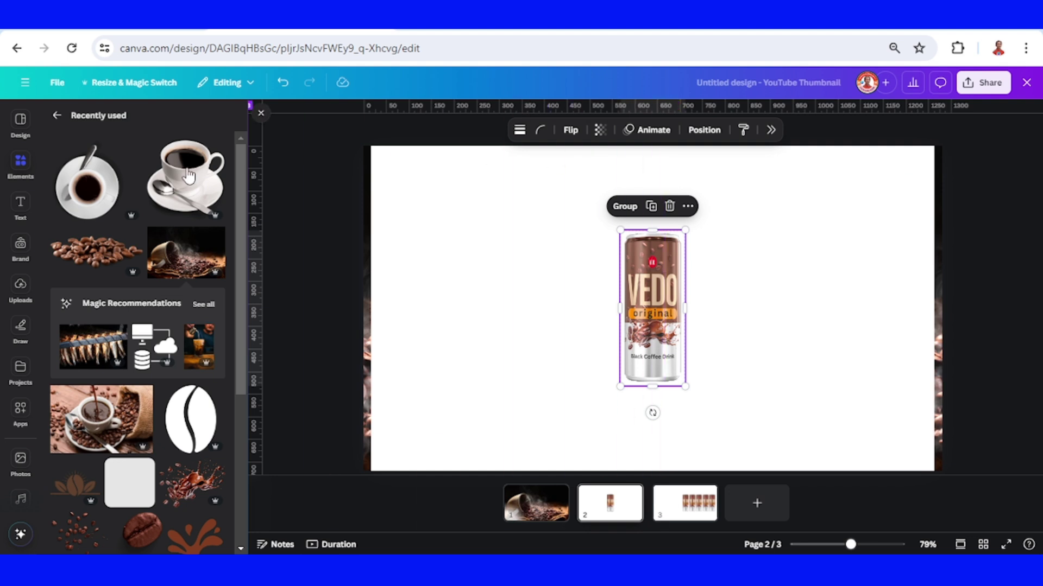
- Copy the two coffee photo halves from page 2 and paste them at the sides of page 3
{"action": "left_click", "coordinate": [368, 377]}
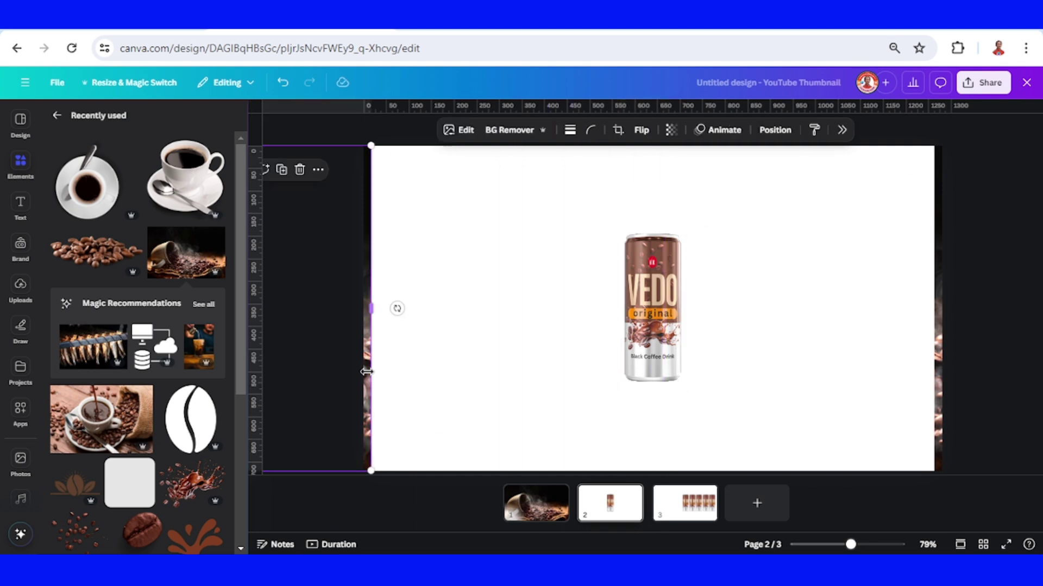
{"action": "key", "text": "ctrl+a"}
{"action": "right_click", "coordinate": [938, 388]}
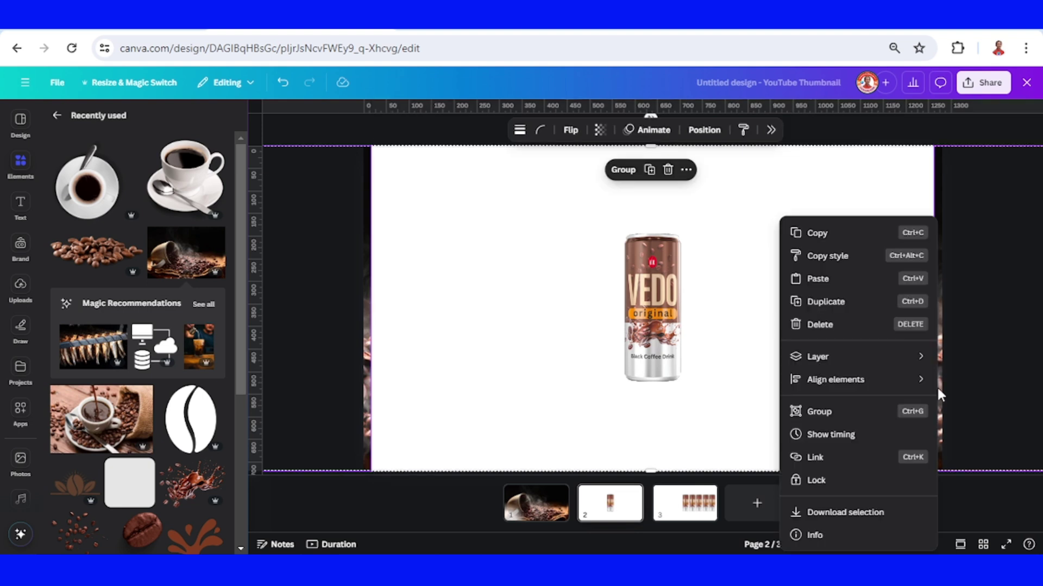
{"action": "left_click", "coordinate": [819, 239]}
{"action": "left_click", "coordinate": [701, 510]}
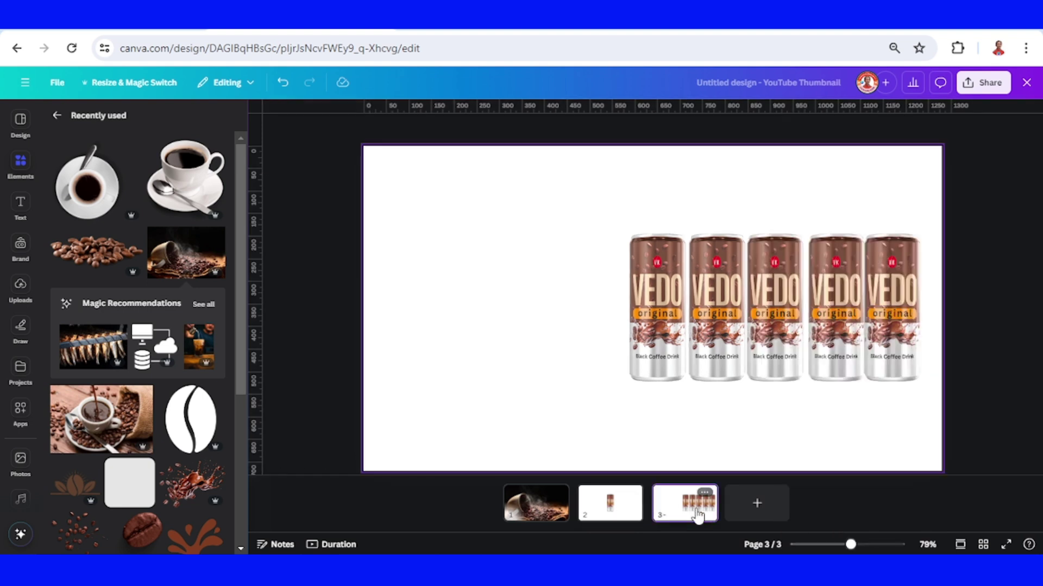
{"action": "right_click", "coordinate": [546, 338]}
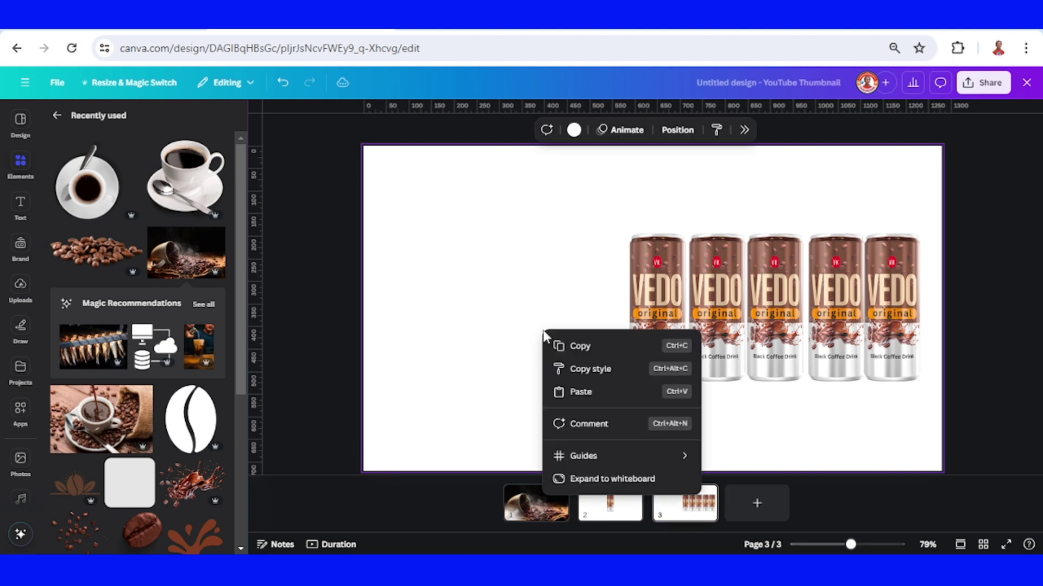
{"action": "left_click", "coordinate": [591, 395]}
- Scale down the row of five cans on page 3 and move it to the page's centre
{"action": "left_click_drag", "start_coordinate": [539, 313], "coordinate": [910, 402]}
{"action": "left_click_drag", "start_coordinate": [902, 347], "coordinate": [778, 343]}
{"action": "left_click_drag", "start_coordinate": [802, 230], "coordinate": [704, 298]}
{"action": "left_click_drag", "start_coordinate": [642, 362], "coordinate": [699, 332]}
{"action": "left_click", "coordinate": [328, 325]}
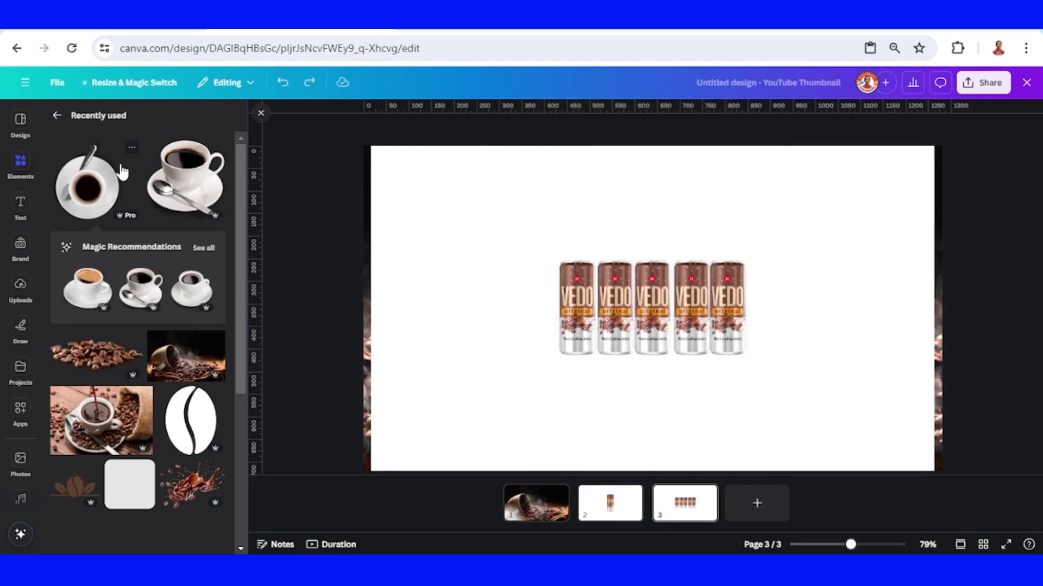
- Add the top-view coffee cup to page 3, scaled down over the middle of the can row, with its transparency at 0
{"action": "left_click", "coordinate": [132, 151]}
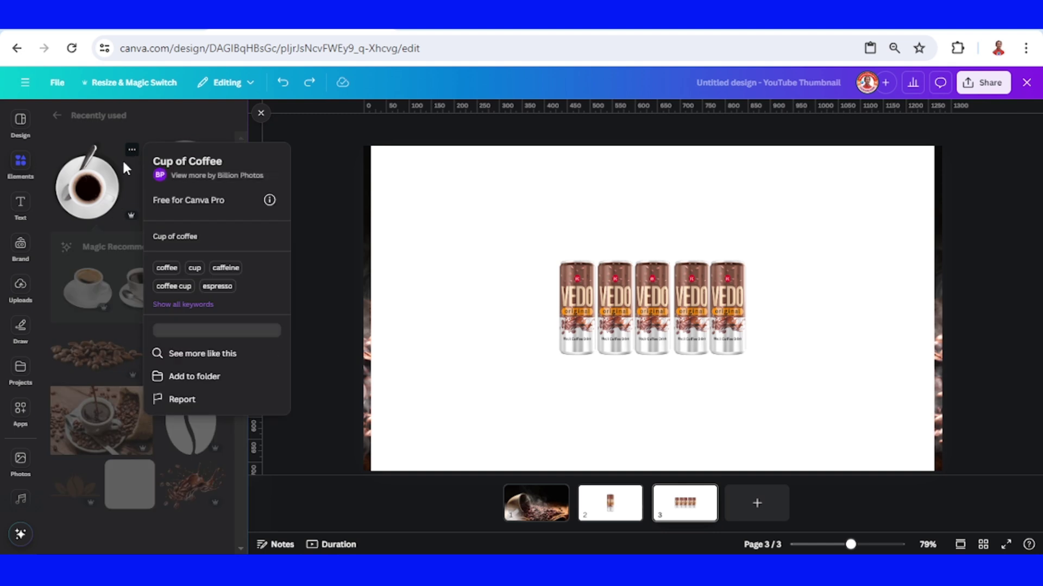
{"action": "left_click", "coordinate": [87, 184]}
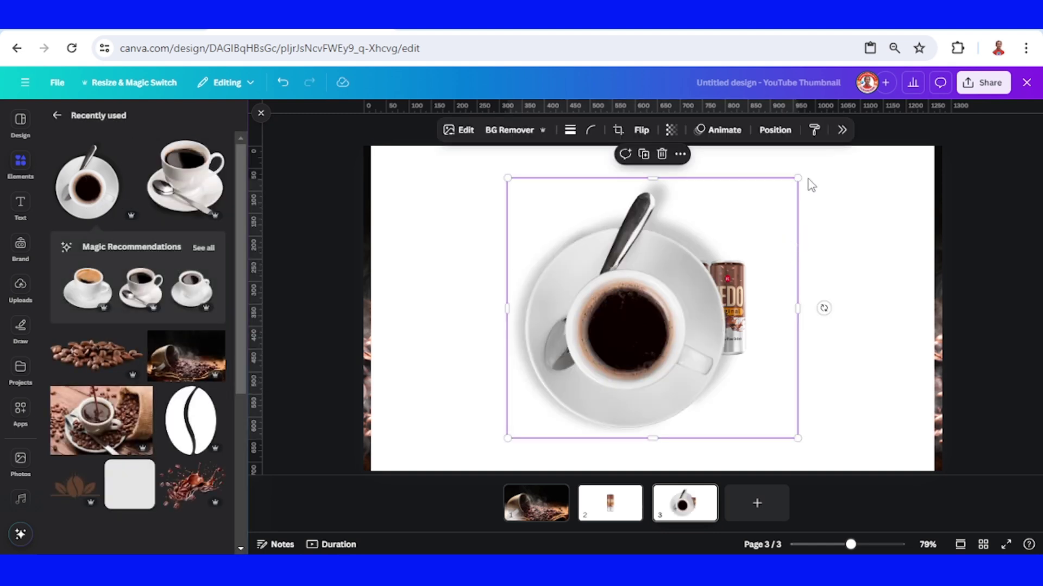
{"action": "left_click_drag", "start_coordinate": [794, 178], "coordinate": [681, 283]}
{"action": "left_click_drag", "start_coordinate": [612, 386], "coordinate": [672, 323]}
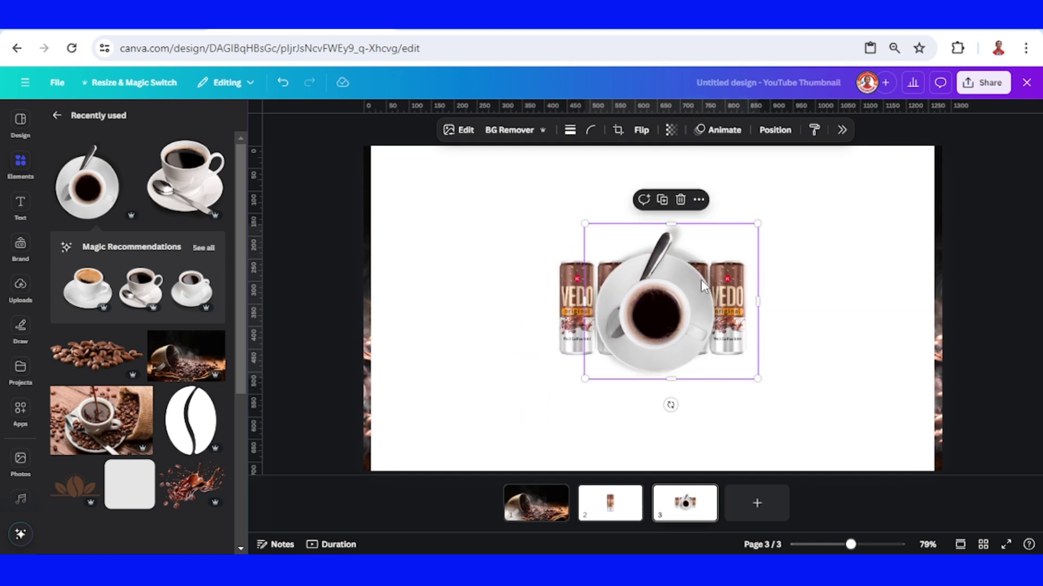
{"action": "left_click", "coordinate": [674, 134]}
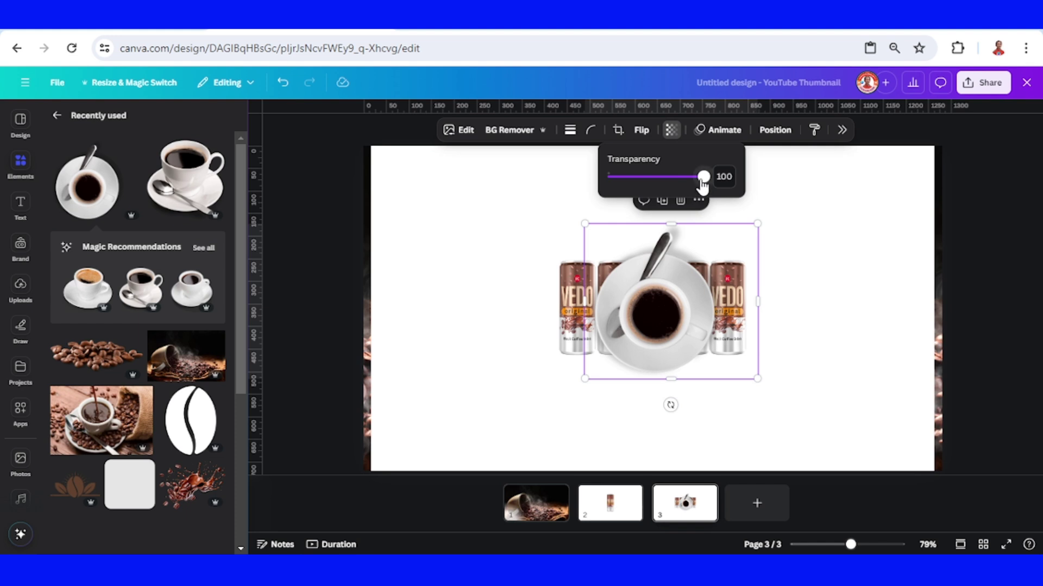
{"action": "left_click_drag", "start_coordinate": [702, 178], "coordinate": [595, 189]}
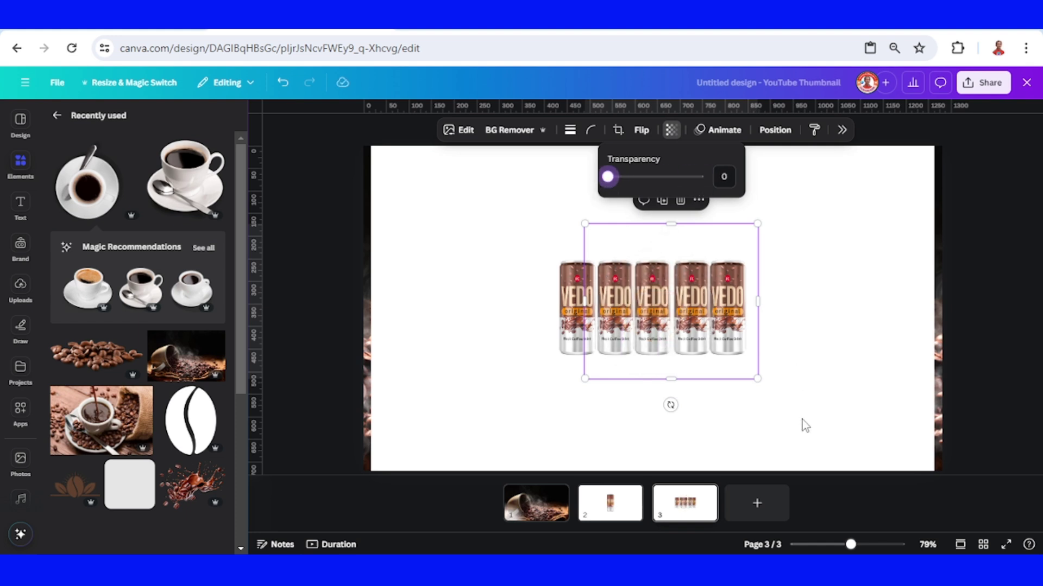
- Duplicate page 3 and set the coffee cup's transparency to 100 on the copy
{"action": "right_click", "coordinate": [681, 502]}
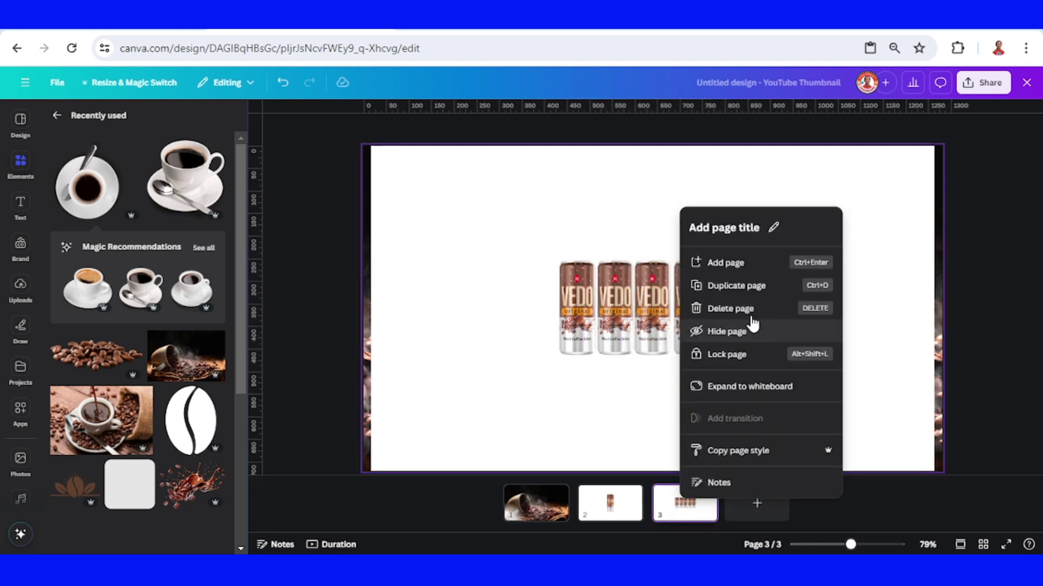
{"action": "left_click", "coordinate": [743, 285]}
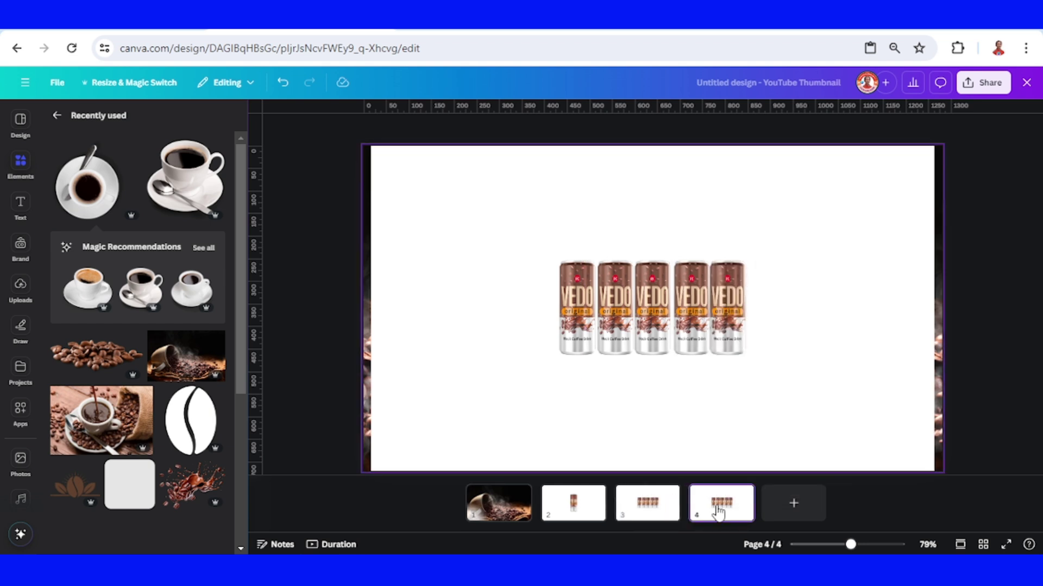
{"action": "left_click", "coordinate": [652, 314]}
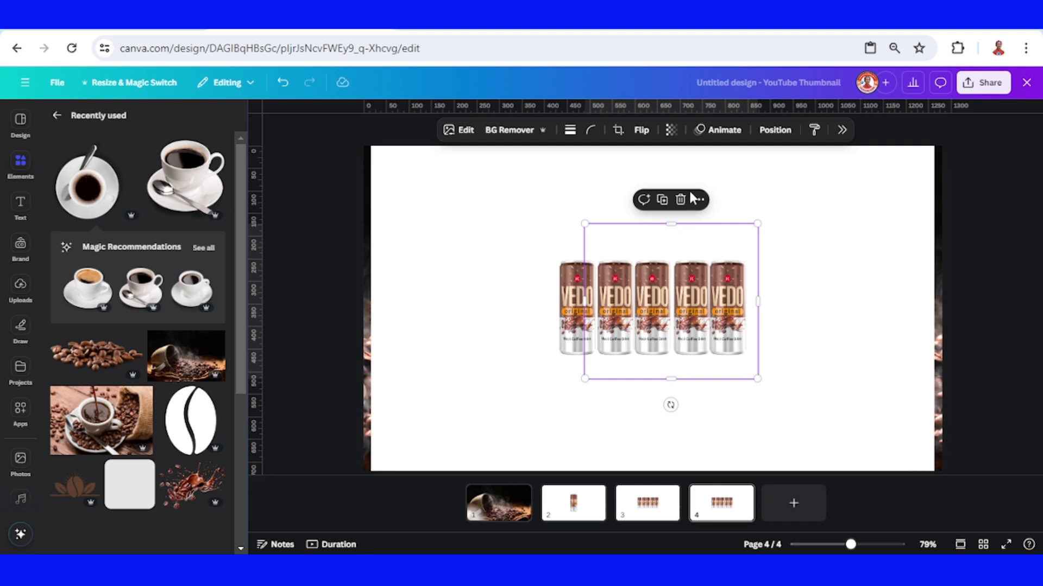
{"action": "left_click", "coordinate": [671, 129]}
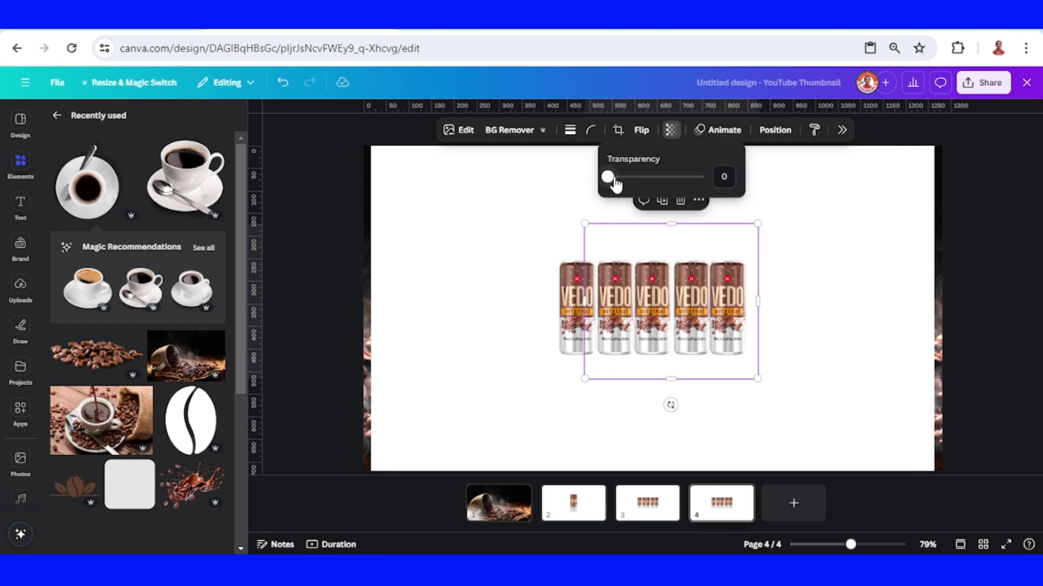
{"action": "left_click_drag", "start_coordinate": [608, 180], "coordinate": [739, 183]}
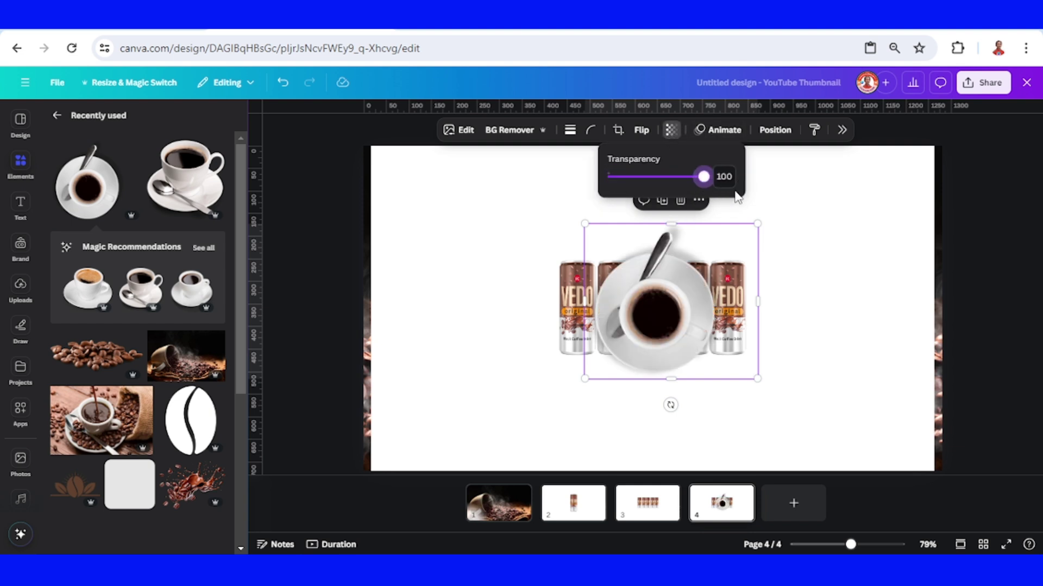
{"action": "left_click", "coordinate": [826, 289]}
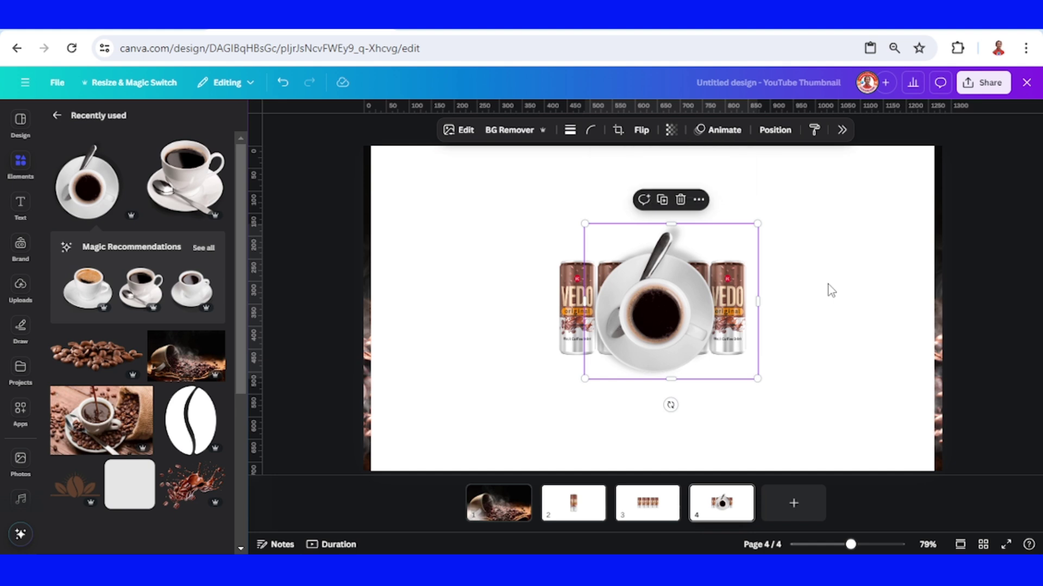
- Send the coffee cup on page 4 to the back, behind the row of cans
{"action": "left_click", "coordinate": [646, 322]}
{"action": "right_click", "coordinate": [646, 323]}
{"action": "mouse_move", "coordinate": [702, 321]}
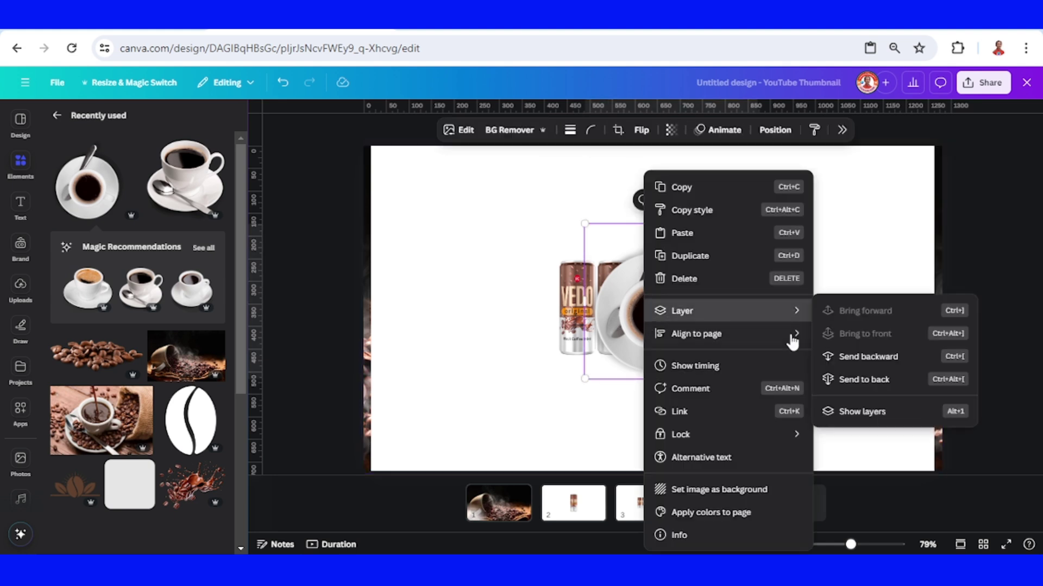
{"action": "left_click", "coordinate": [881, 380]}
{"action": "left_click", "coordinate": [847, 328]}
- Move the middle can above the coffee cup and shift the two outer pairs of cans outward, clear of the cup's sides
{"action": "left_click", "coordinate": [655, 315]}
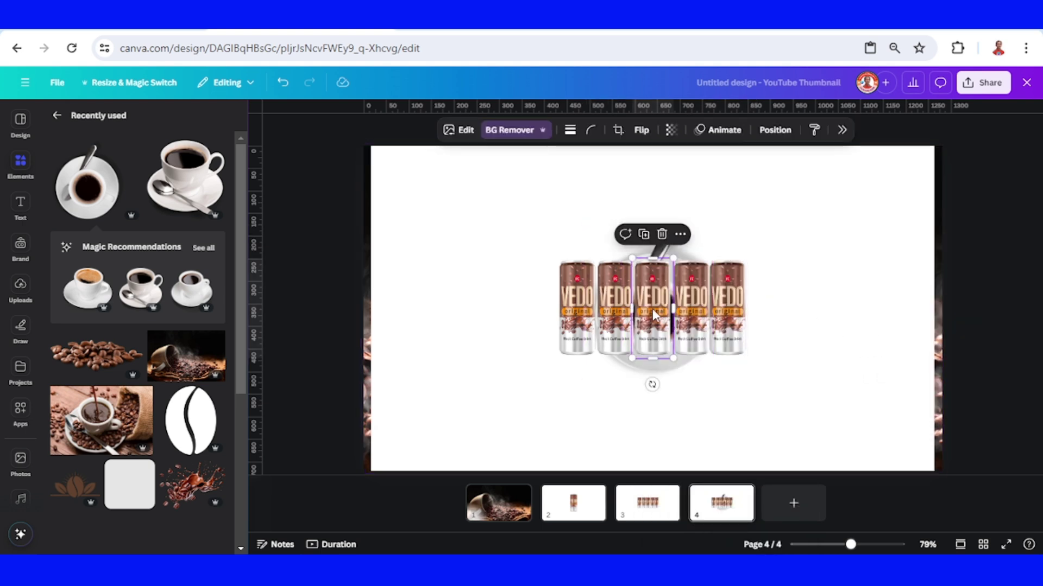
{"action": "left_click_drag", "start_coordinate": [653, 314], "coordinate": [654, 235]}
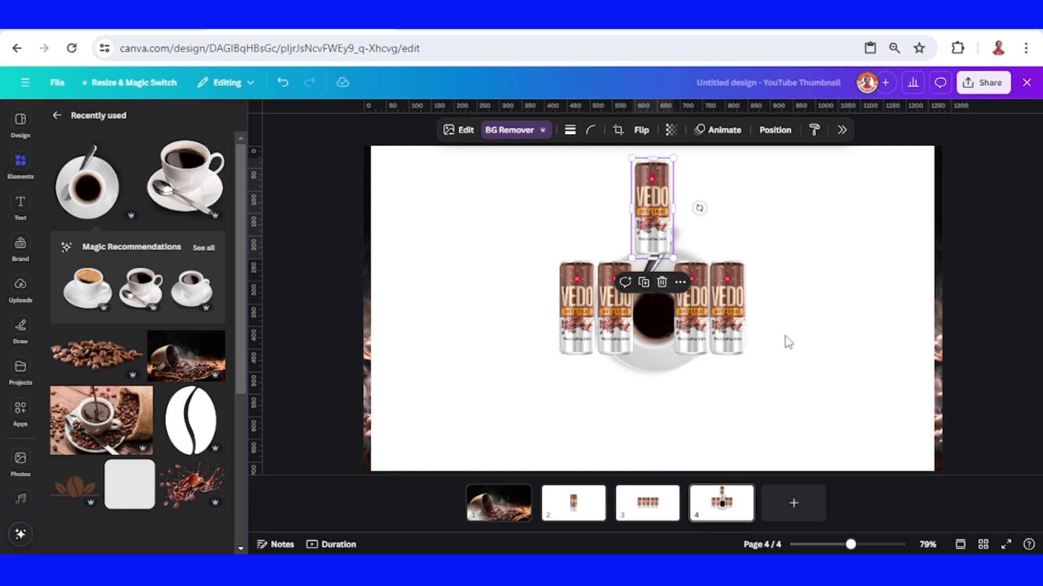
{"action": "left_click", "coordinate": [728, 342]}
{"action": "left_click", "coordinate": [691, 334], "text": "shift"}
{"action": "left_click_drag", "start_coordinate": [694, 332], "coordinate": [750, 327]}
{"action": "left_click", "coordinate": [622, 329]}
{"action": "left_click", "coordinate": [577, 319], "text": "shift"}
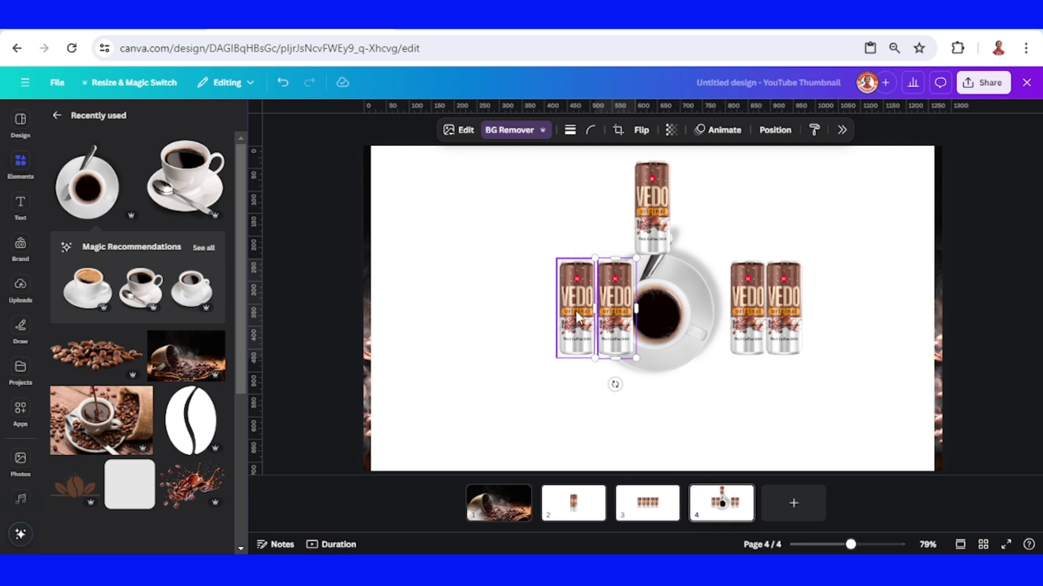
{"action": "left_click_drag", "start_coordinate": [616, 326], "coordinate": [559, 326]}
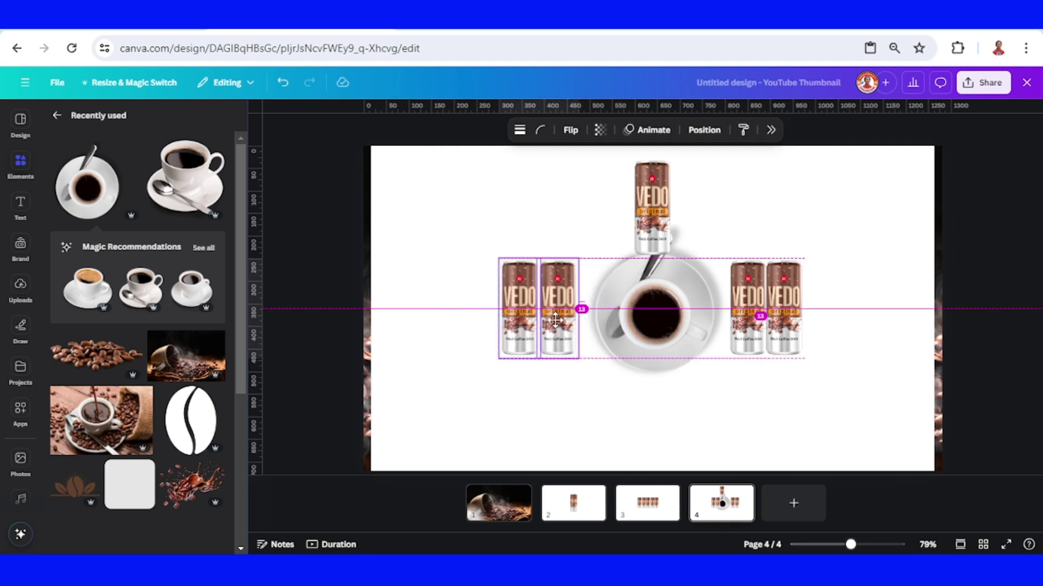
- Duplicate page 4 and, on the copy, align all five cans to their horizontal centre
{"action": "right_click", "coordinate": [728, 505]}
{"action": "left_click", "coordinate": [782, 287]}
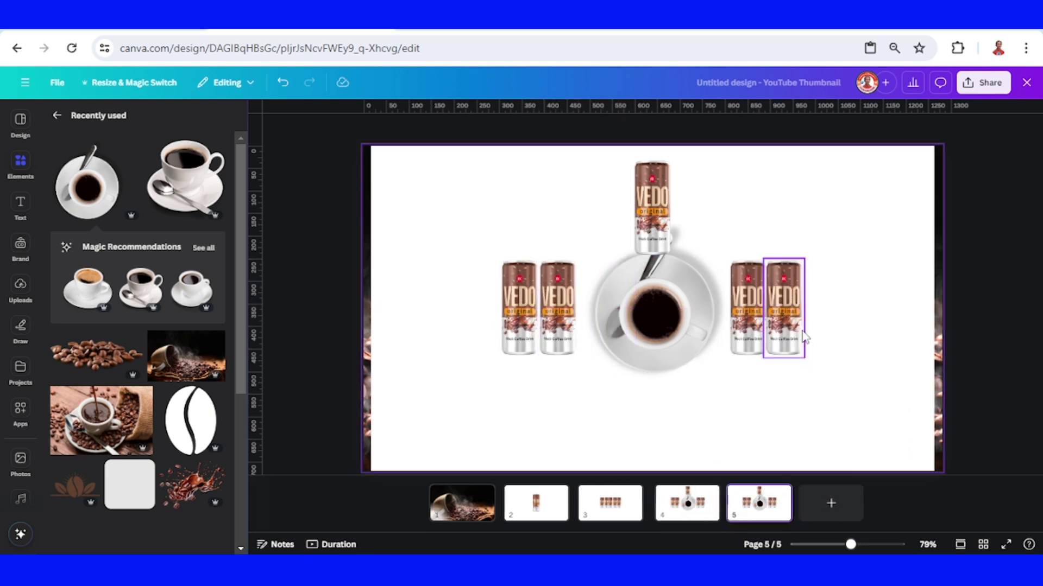
{"action": "left_click", "coordinate": [511, 332]}
{"action": "left_click", "coordinate": [570, 341], "text": "shift"}
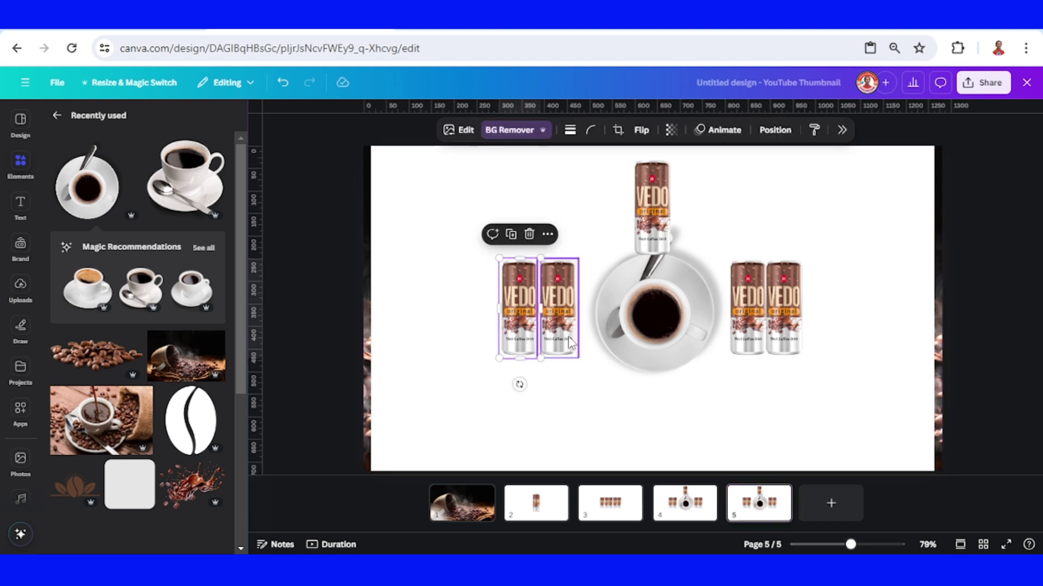
{"action": "left_click", "coordinate": [775, 130]}
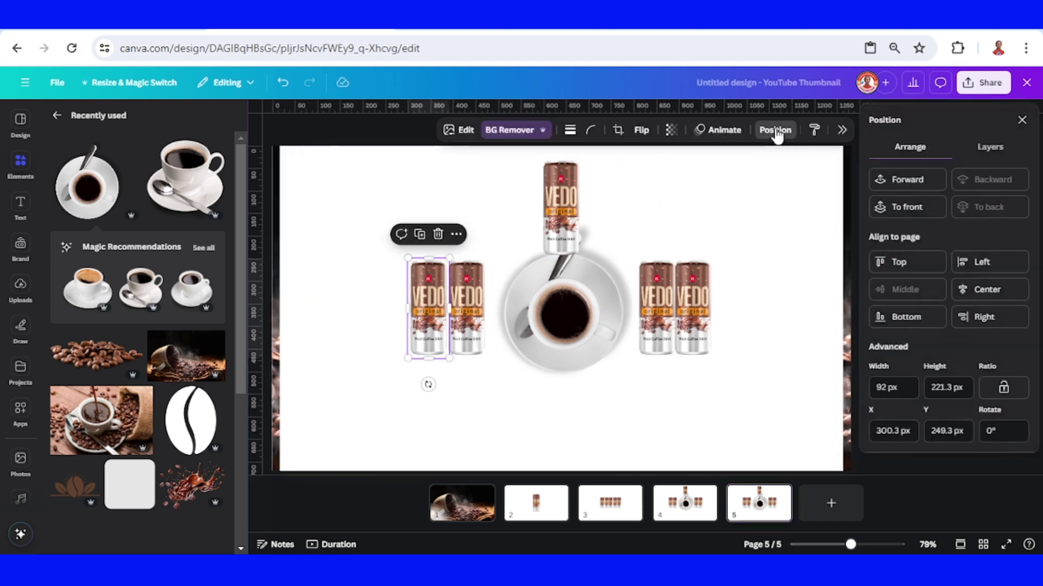
{"action": "left_click", "coordinate": [1001, 157]}
{"action": "left_click", "coordinate": [977, 298]}
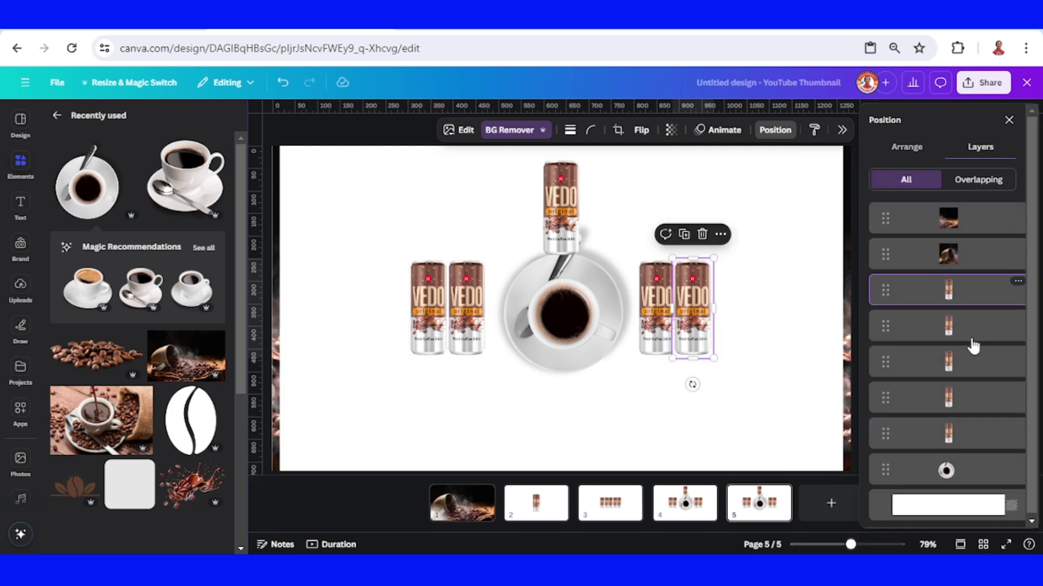
{"action": "left_click", "coordinate": [971, 443], "text": "shift"}
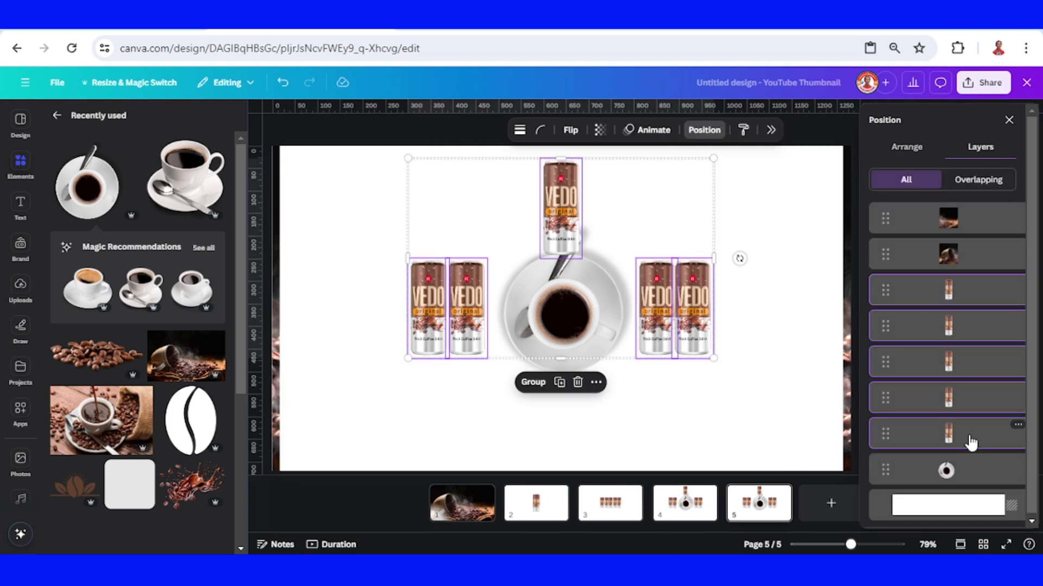
{"action": "right_click", "coordinate": [691, 311]}
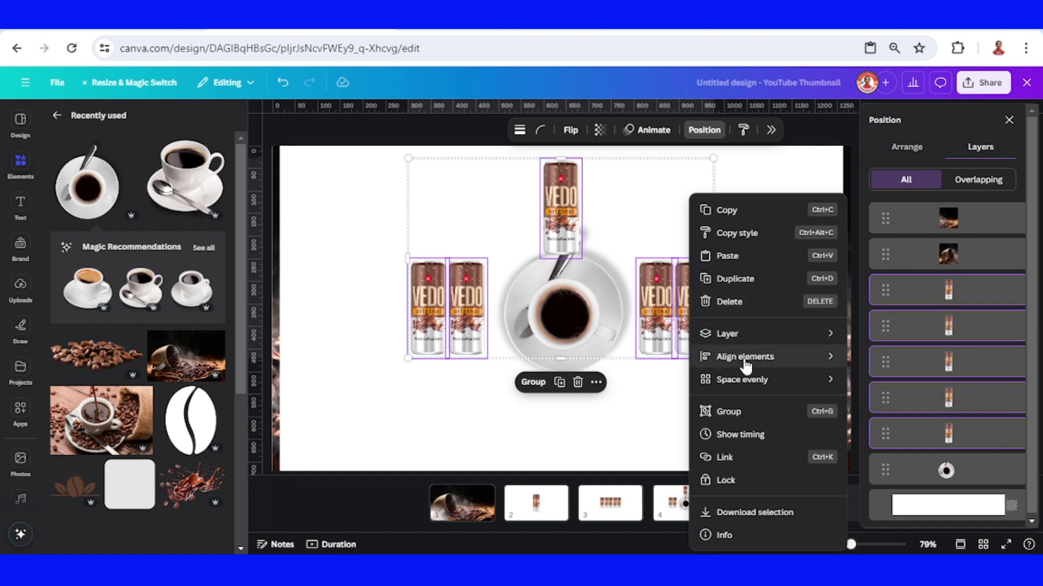
{"action": "mouse_move", "coordinate": [746, 367]}
{"action": "left_click", "coordinate": [887, 380]}
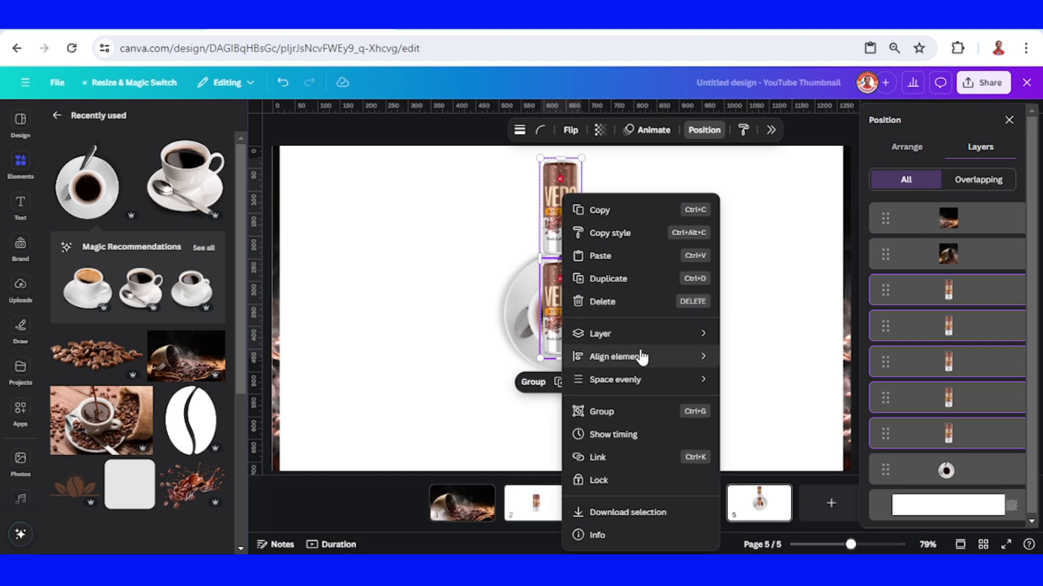
- Align the five cans to their vertical middle and move the stack down over the cup to the centre of page 5
{"action": "mouse_move", "coordinate": [645, 357]}
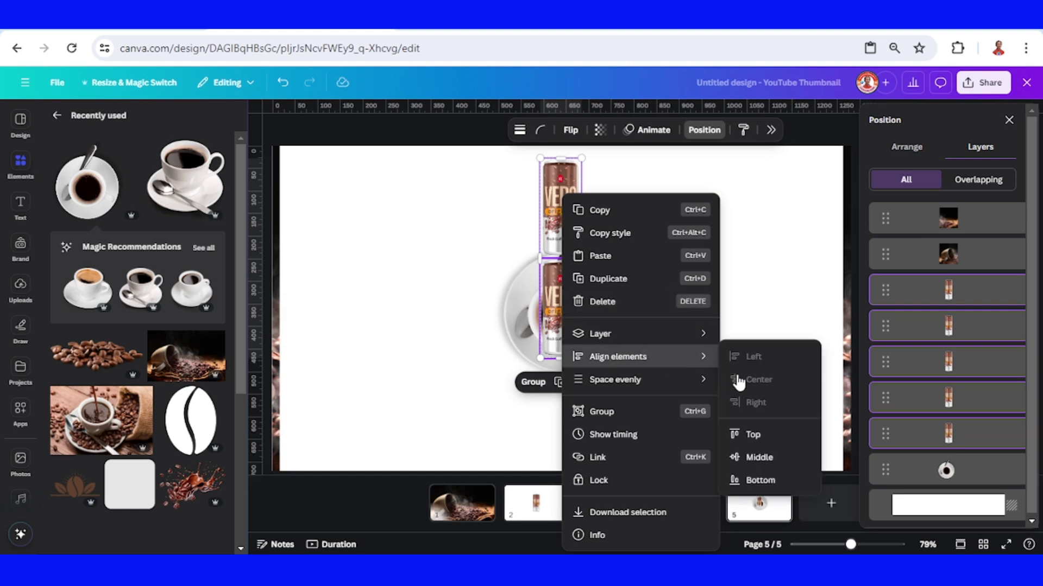
{"action": "left_click", "coordinate": [774, 458]}
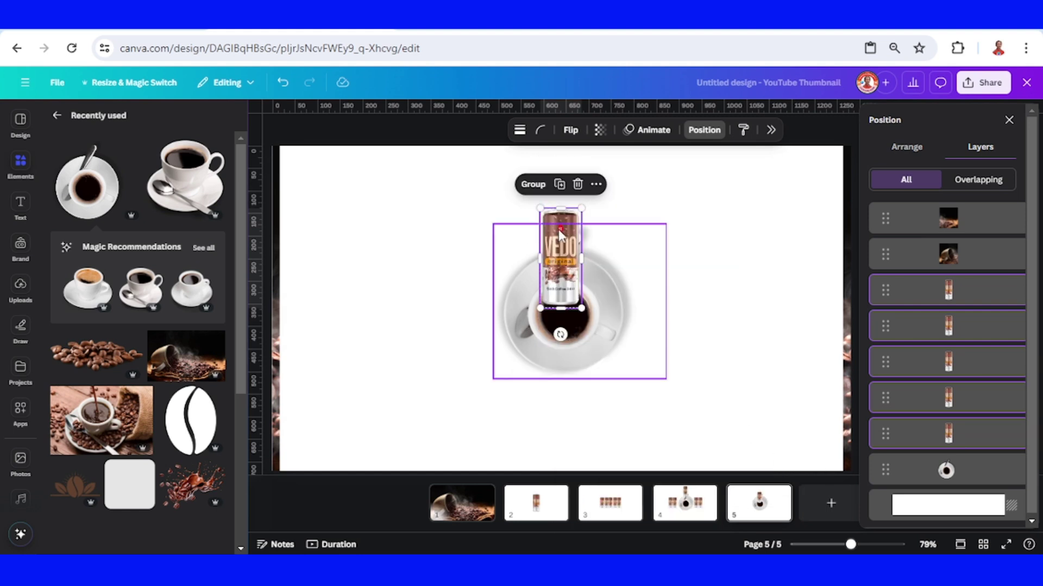
{"action": "left_click_drag", "start_coordinate": [561, 232], "coordinate": [561, 277]}
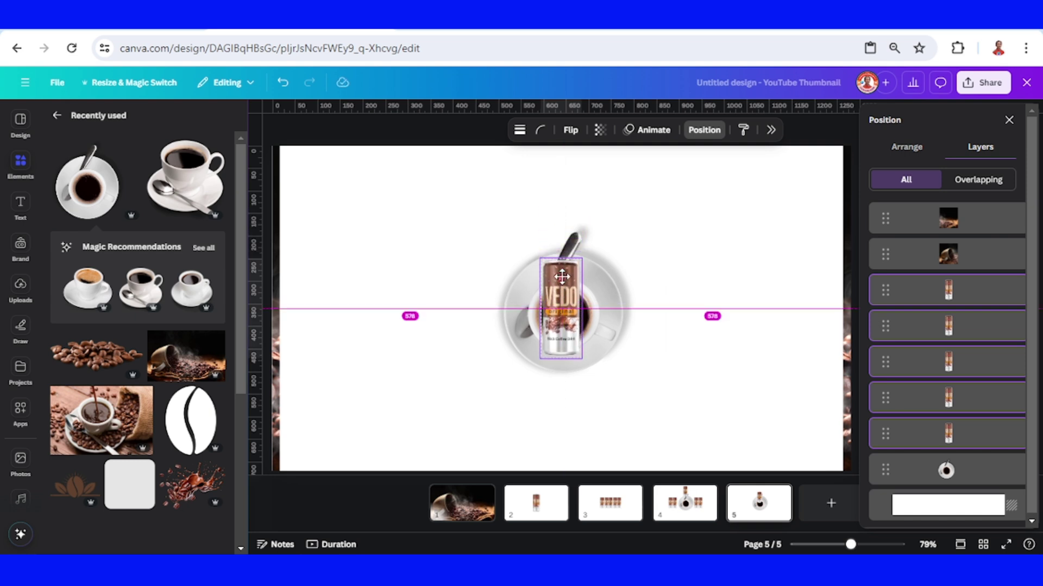
{"action": "left_click_drag", "start_coordinate": [561, 277], "coordinate": [561, 277]}
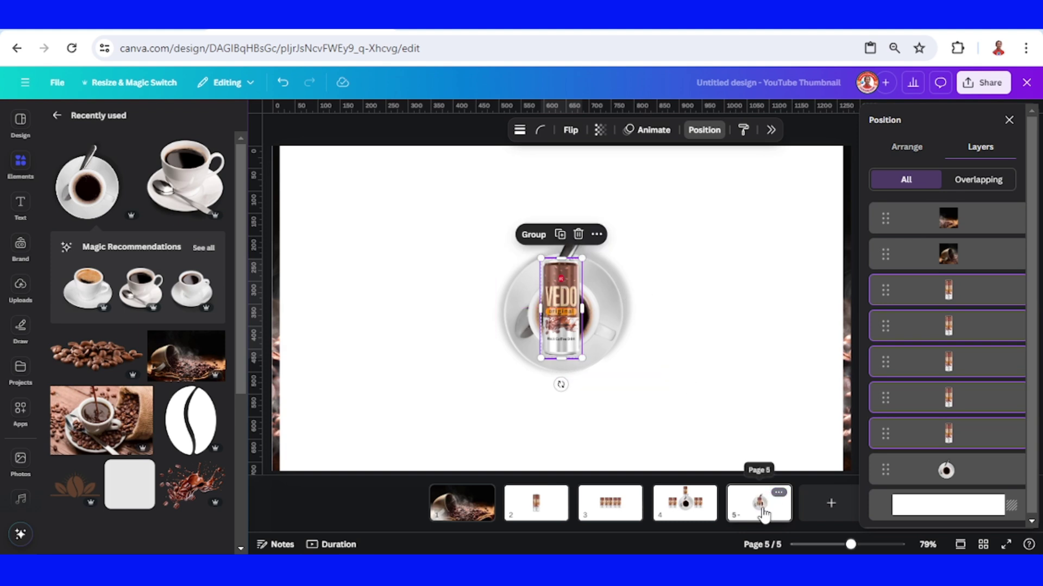
- Duplicate page 5 and set the coffee cup's transparency to 0 on the copy
{"action": "left_click", "coordinate": [777, 493]}
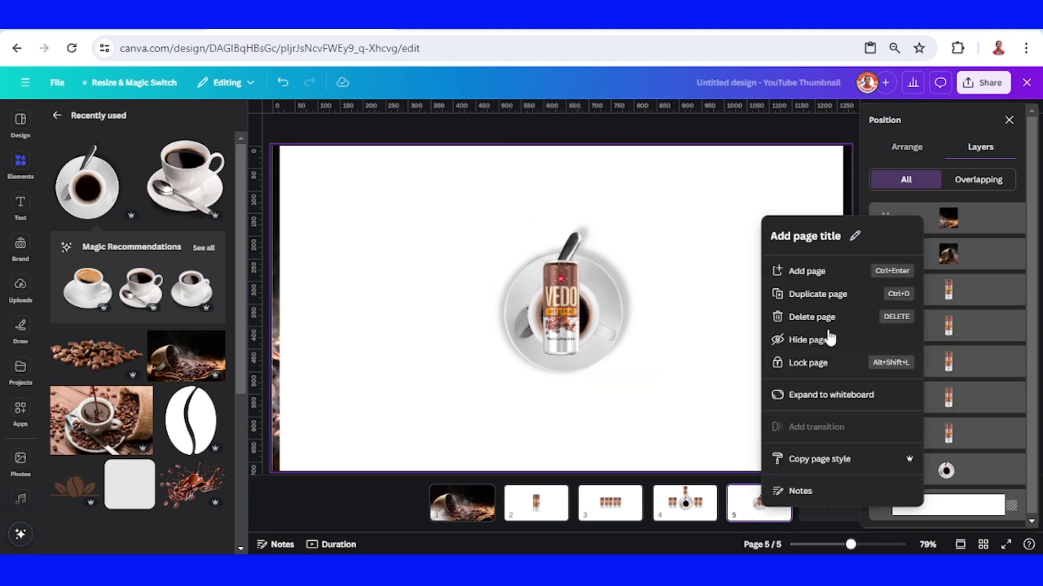
{"action": "left_click", "coordinate": [820, 295]}
{"action": "left_click", "coordinate": [732, 346]}
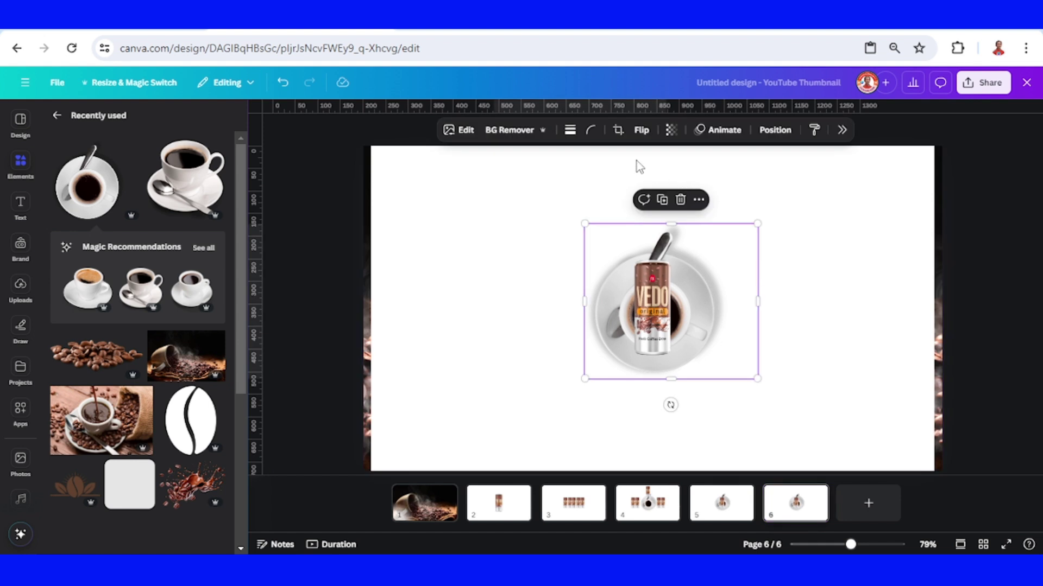
{"action": "left_click", "coordinate": [672, 130]}
{"action": "left_click_drag", "start_coordinate": [701, 185], "coordinate": [574, 197]}
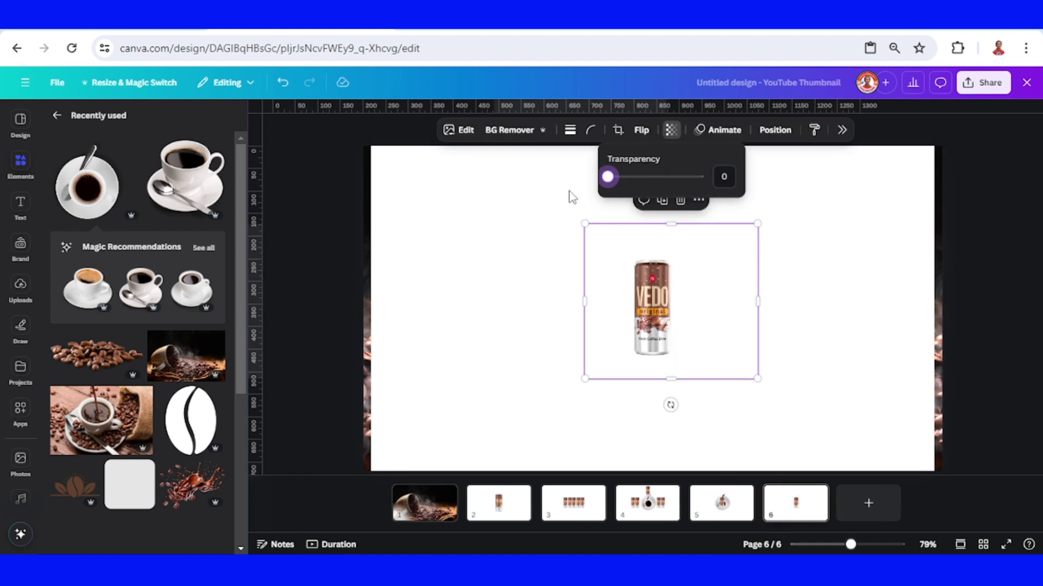
- Select the five stacked cans on page 6, enlarge them together to nearly twice their size and move them back to the page centre
{"action": "left_click", "coordinate": [817, 336]}
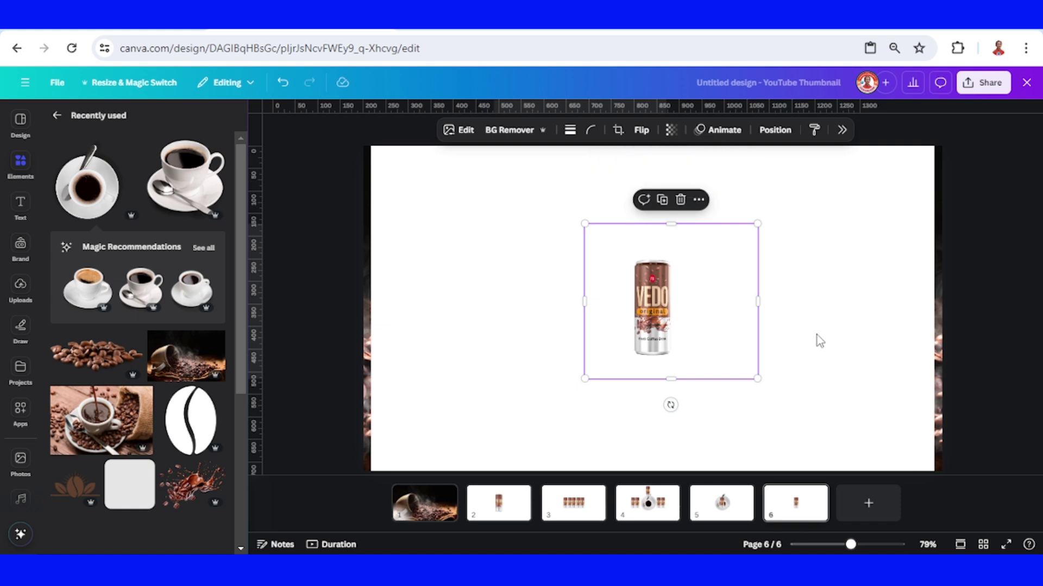
{"action": "left_click", "coordinate": [817, 335]}
{"action": "left_click", "coordinate": [700, 239]}
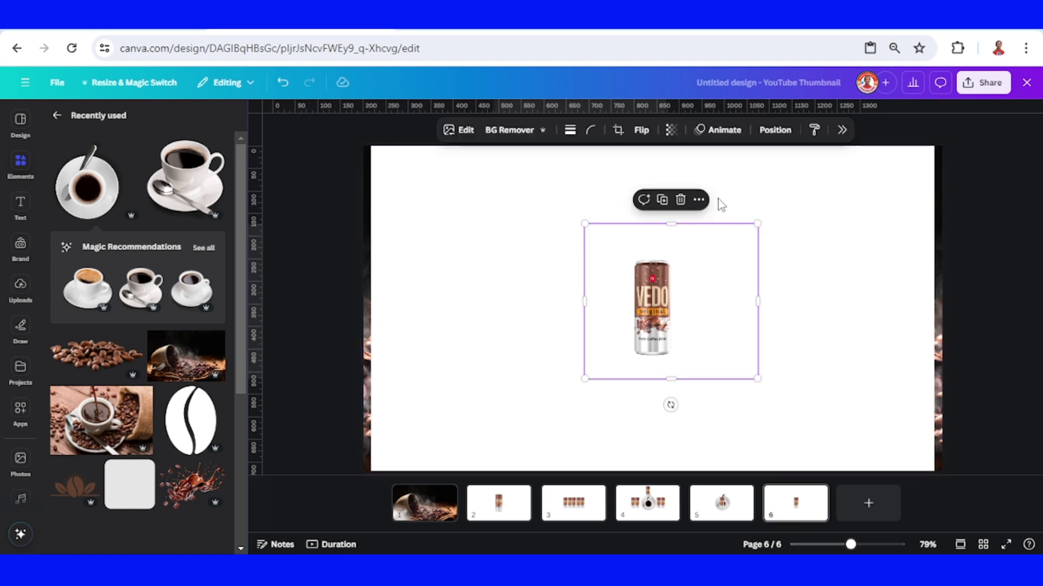
{"action": "left_click", "coordinate": [775, 130]}
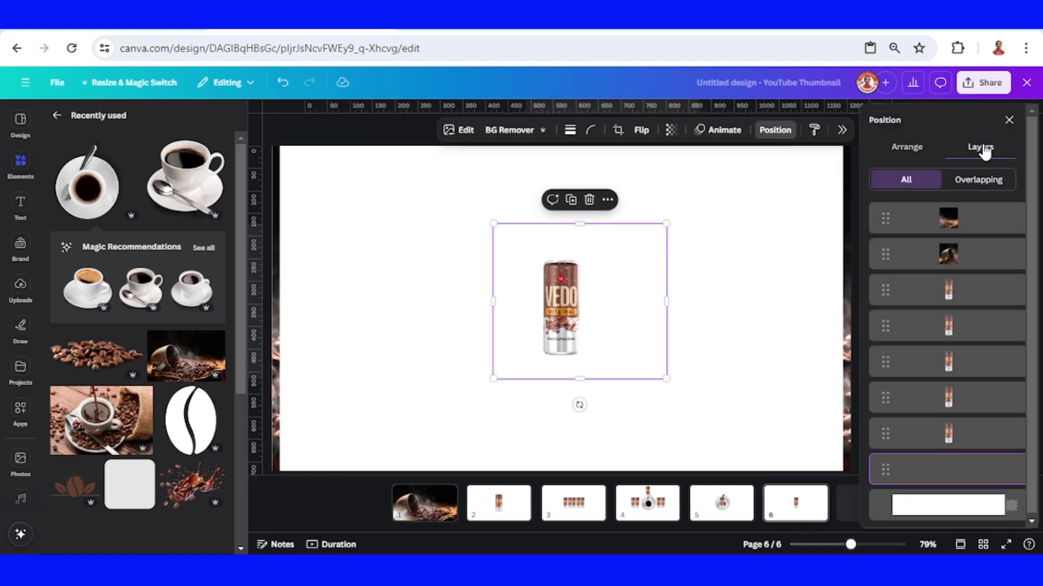
{"action": "left_click", "coordinate": [963, 290]}
{"action": "left_click", "coordinate": [967, 434], "text": "shift"}
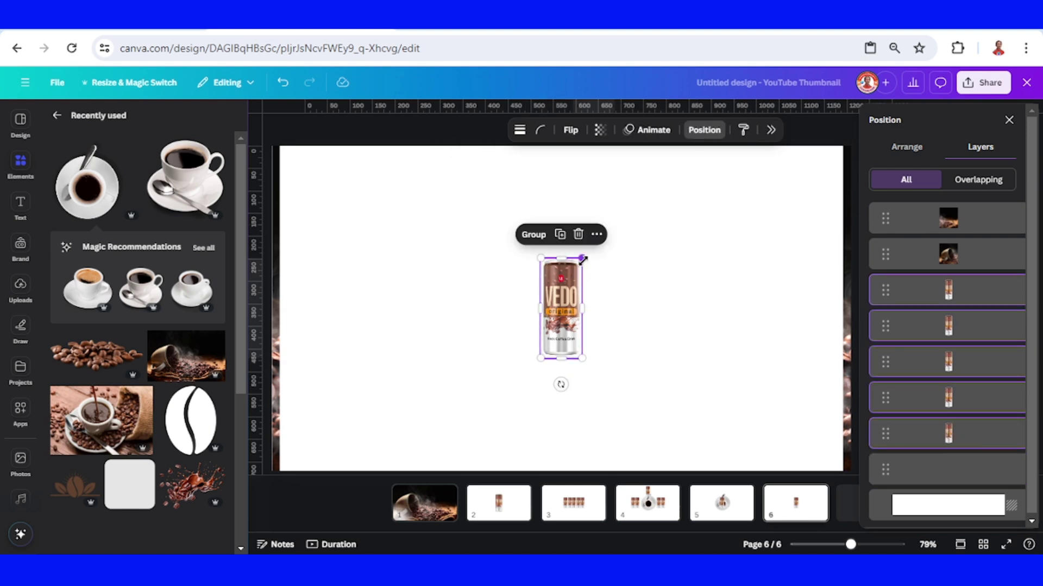
{"action": "left_click_drag", "start_coordinate": [583, 257], "coordinate": [675, 186]}
{"action": "left_click_drag", "start_coordinate": [587, 209], "coordinate": [566, 268]}
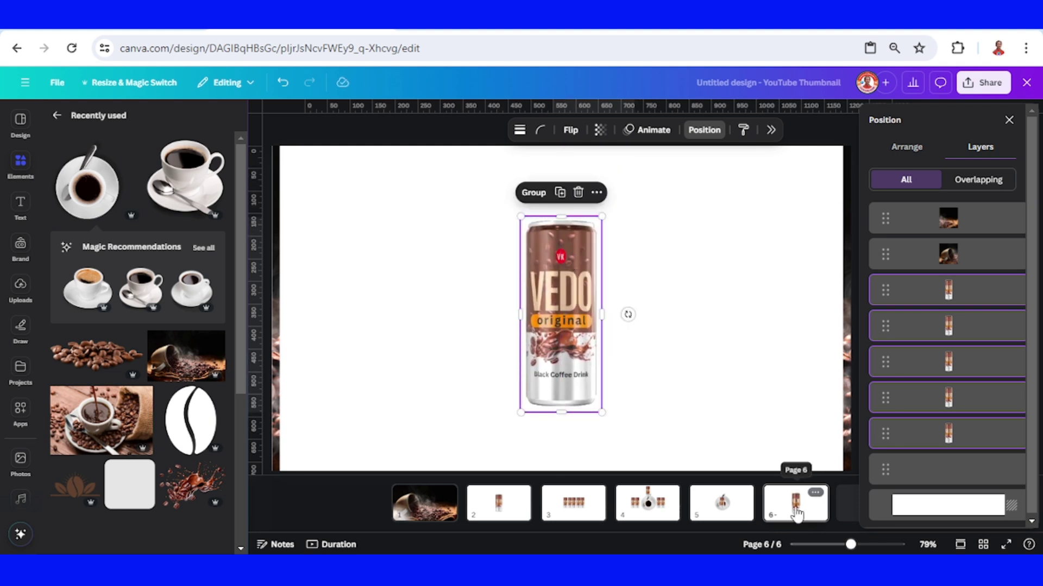
- Duplicate page 6 and set the copy's background to the dark brown photo colour #3d271b
{"action": "right_click", "coordinate": [796, 513]}
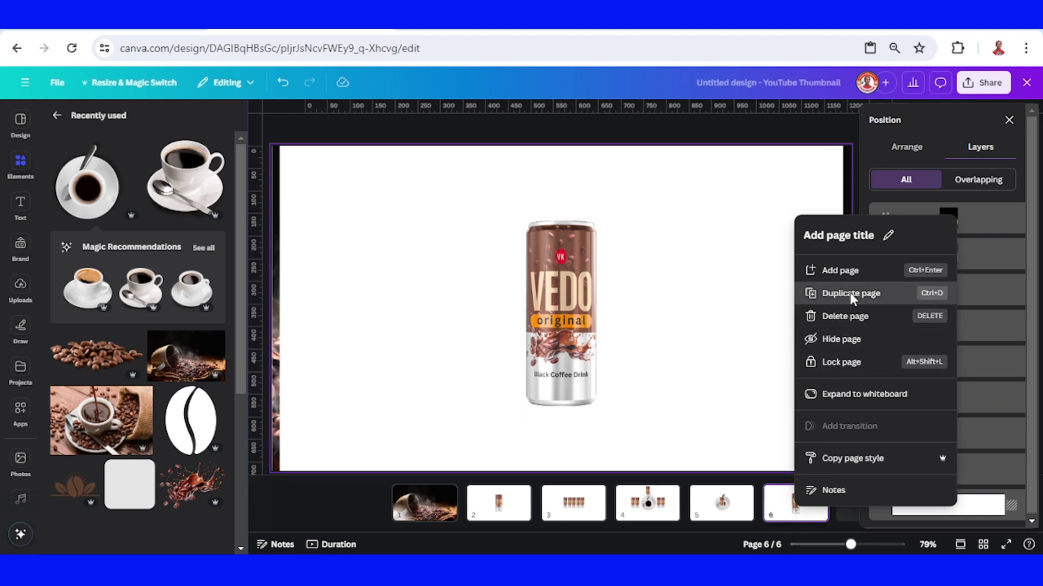
{"action": "left_click", "coordinate": [851, 296]}
{"action": "left_click", "coordinate": [882, 386]}
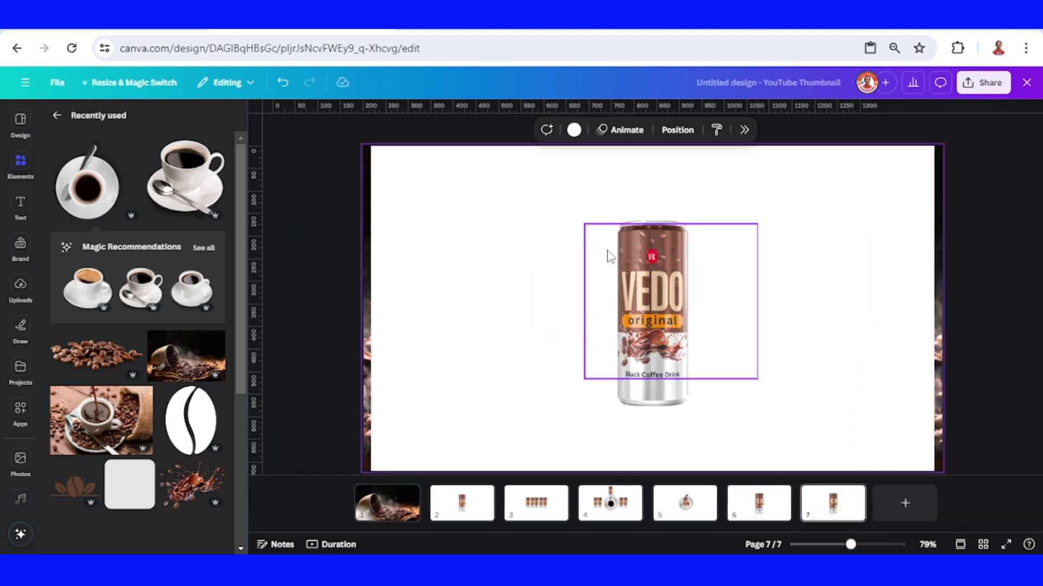
{"action": "left_click", "coordinate": [574, 130]}
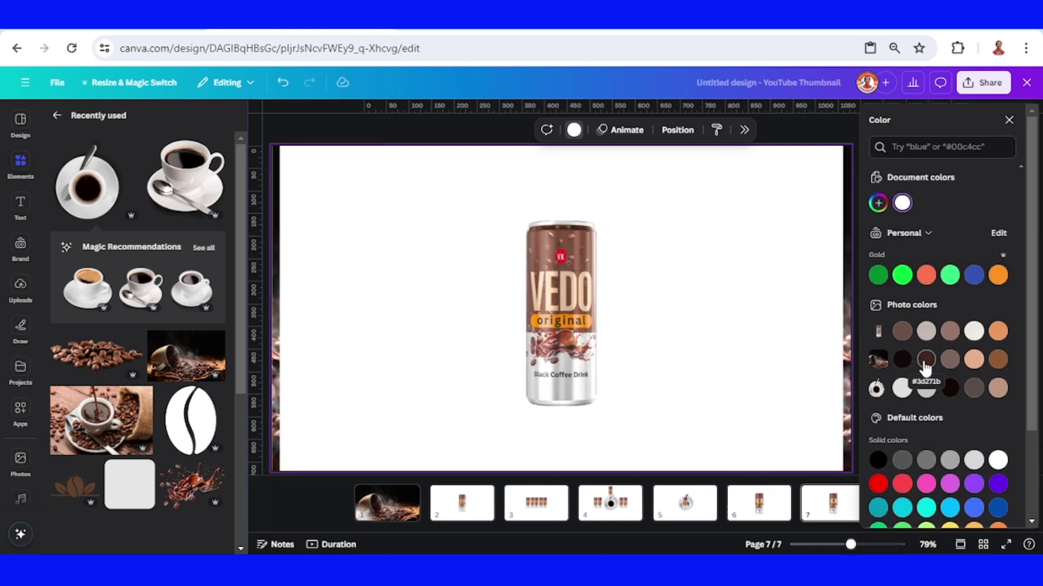
{"action": "left_click", "coordinate": [903, 362]}
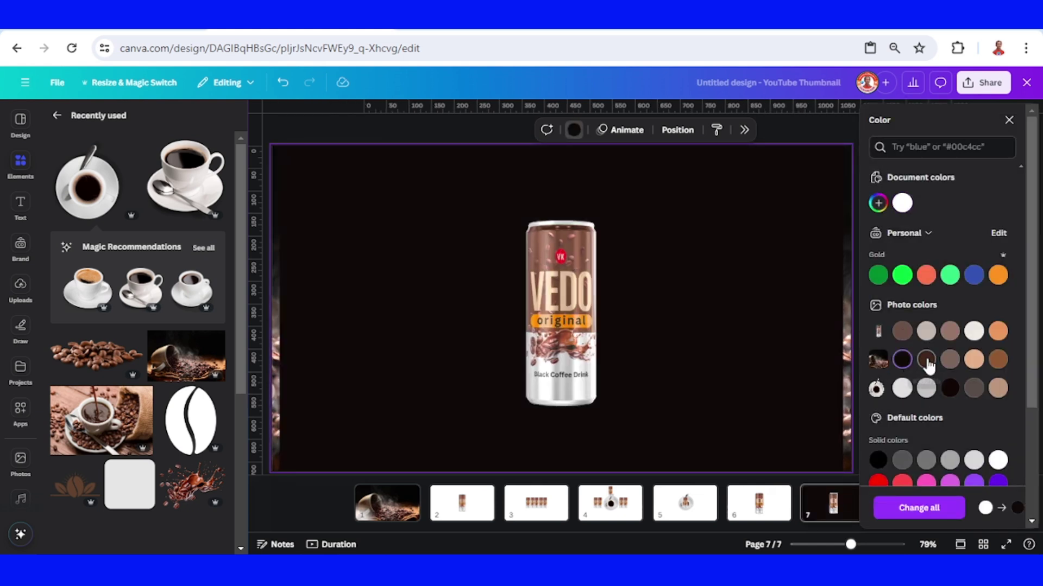
{"action": "left_click", "coordinate": [927, 361]}
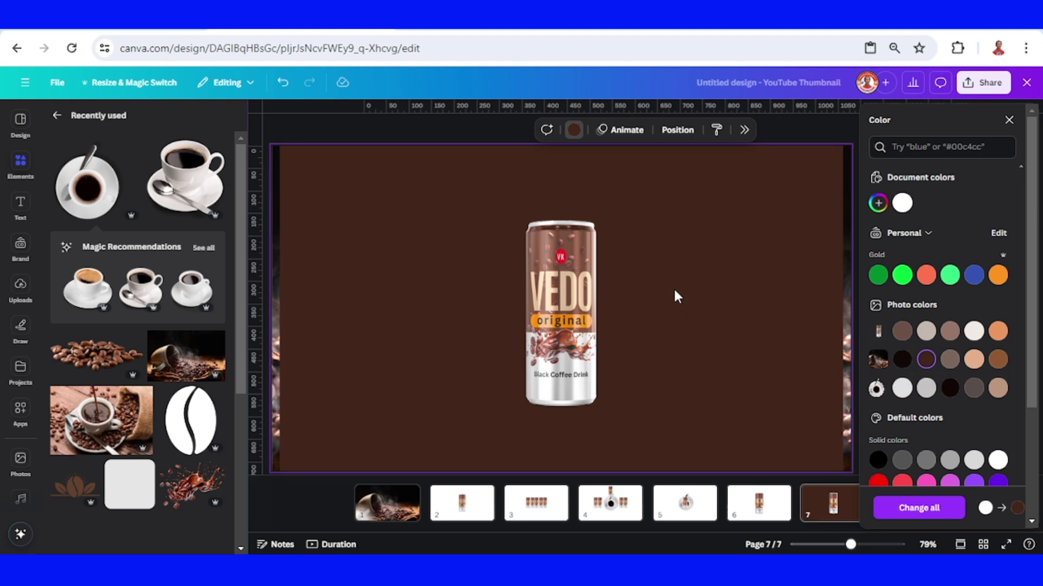
- Add a subheading reading VEDO on page 7 and set its font to Antonio
{"action": "left_click", "coordinate": [22, 210]}
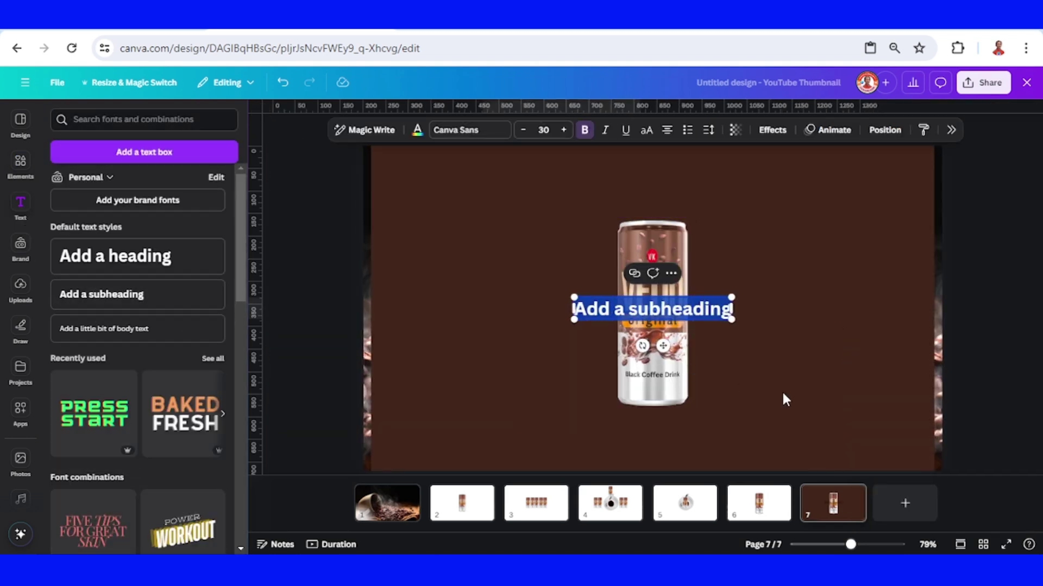
{"action": "key", "text": "BackSpace"}
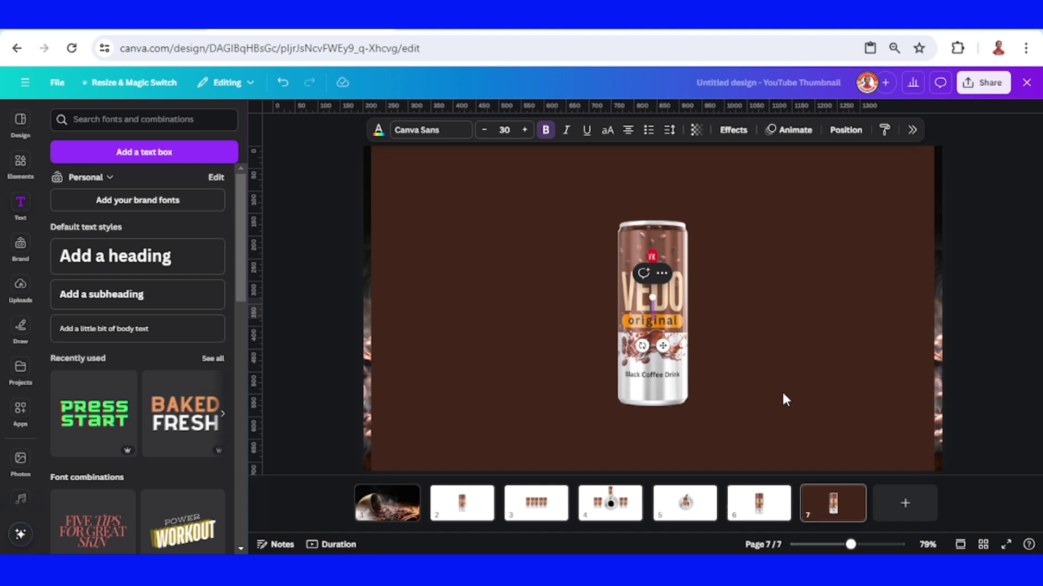
{"action": "type", "text": "VEDO"}
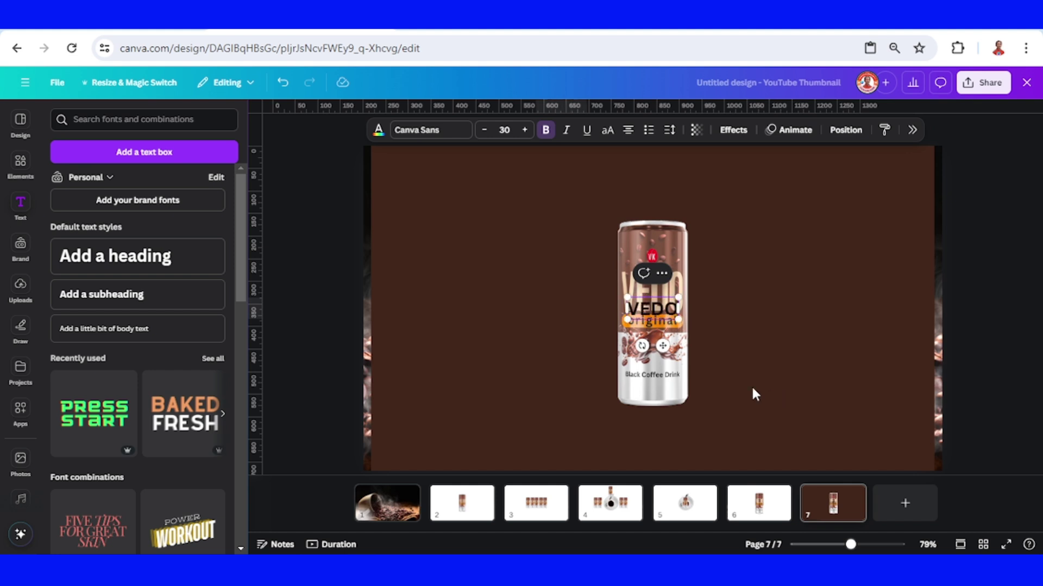
{"action": "key", "text": "ctrl+a"}
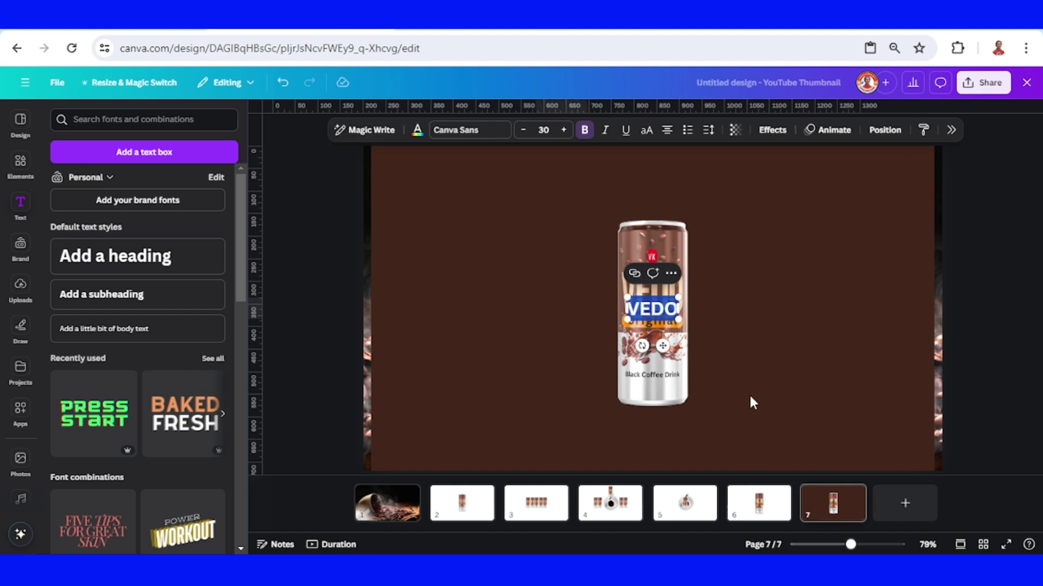
{"action": "left_click", "coordinate": [464, 131]}
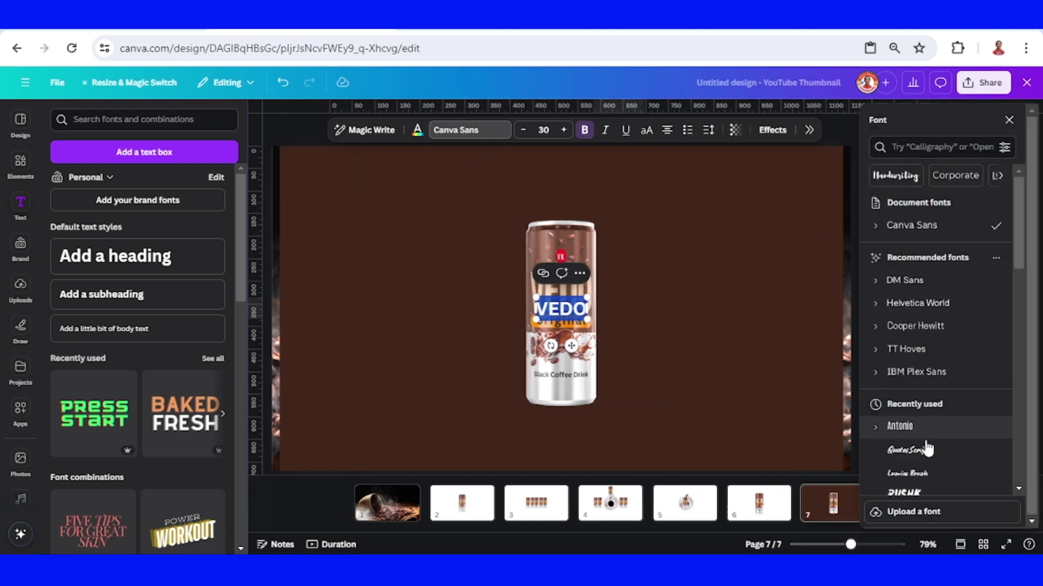
{"action": "left_click", "coordinate": [902, 427]}
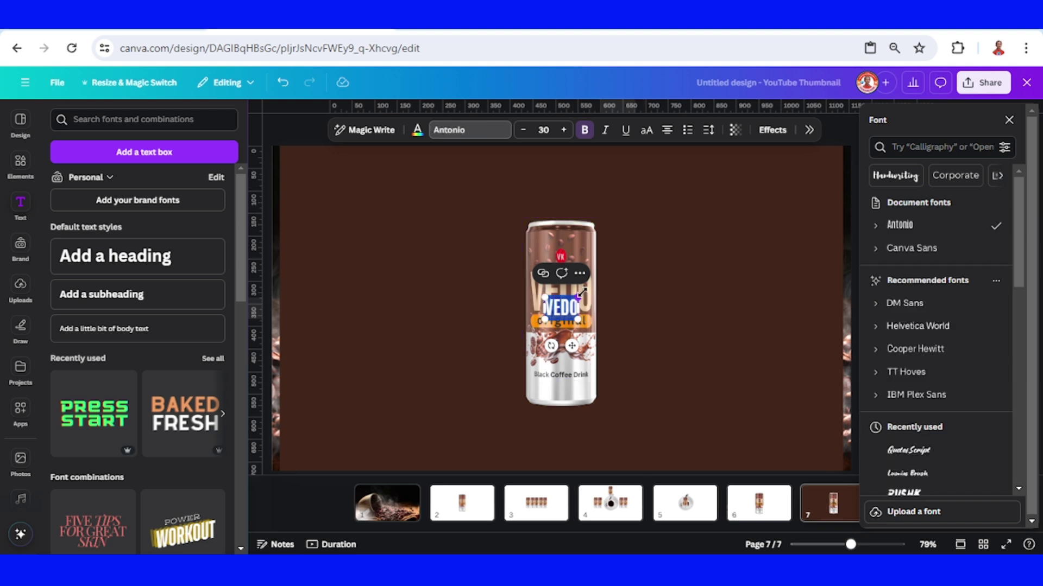
- Enlarge the VEDO text to about size 82.1 and set its letter spacing to -93
{"action": "left_click_drag", "start_coordinate": [578, 297], "coordinate": [637, 260]}
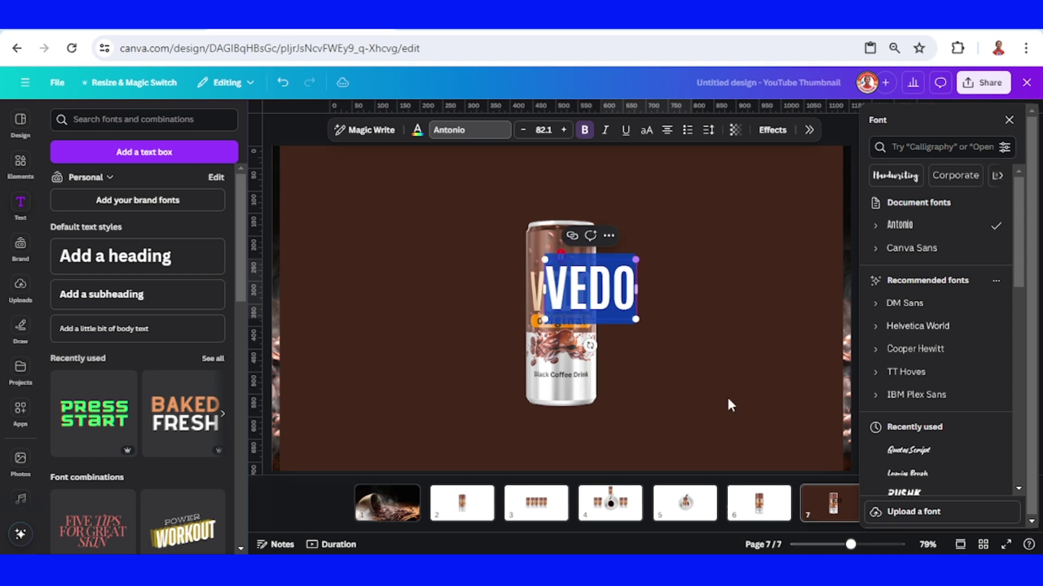
{"action": "left_click", "coordinate": [871, 545]}
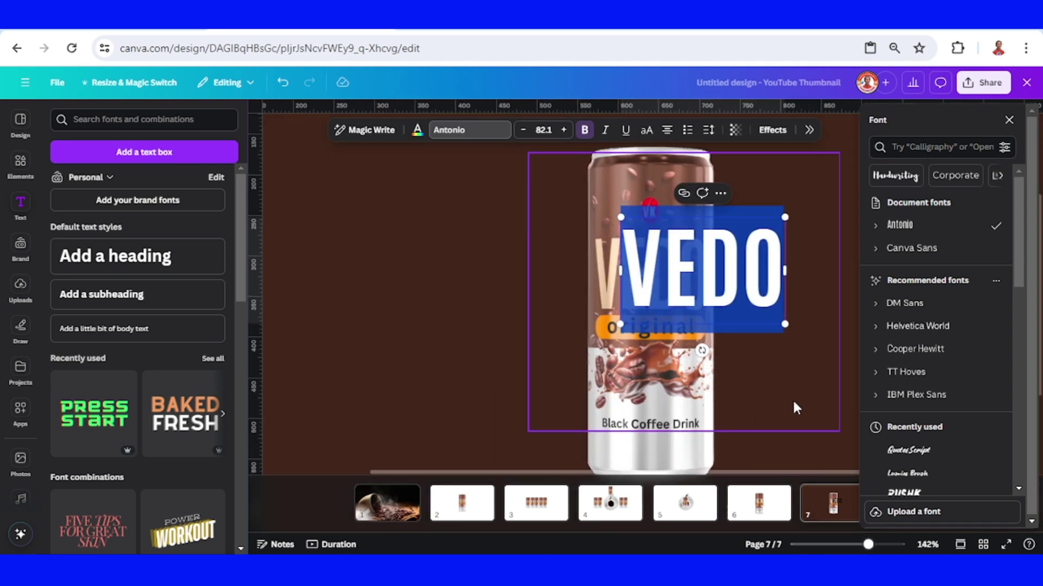
{"action": "key", "text": "Escape"}
{"action": "left_click", "coordinate": [709, 132]}
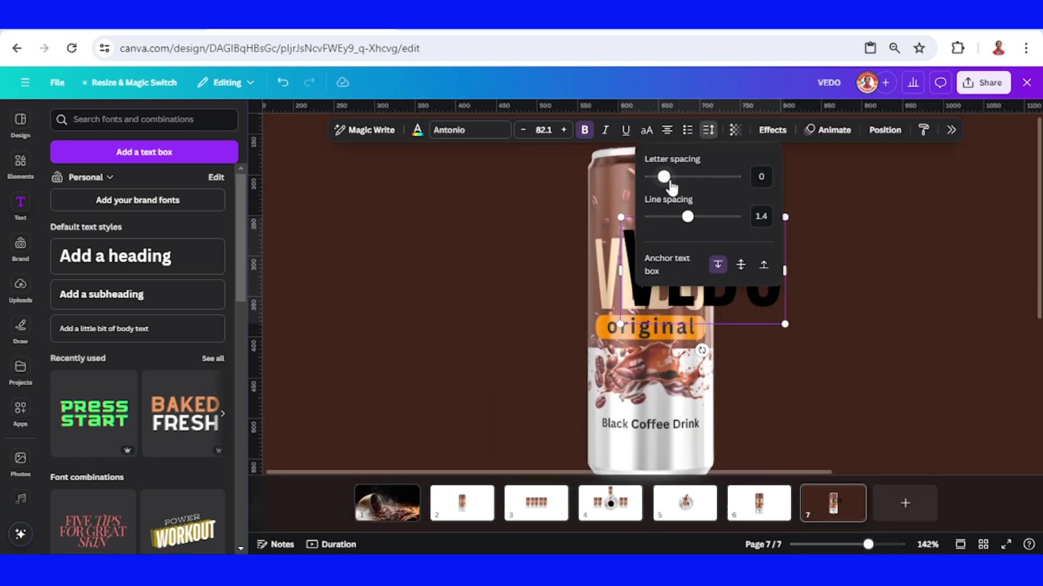
{"action": "left_click_drag", "start_coordinate": [665, 181], "coordinate": [656, 184]}
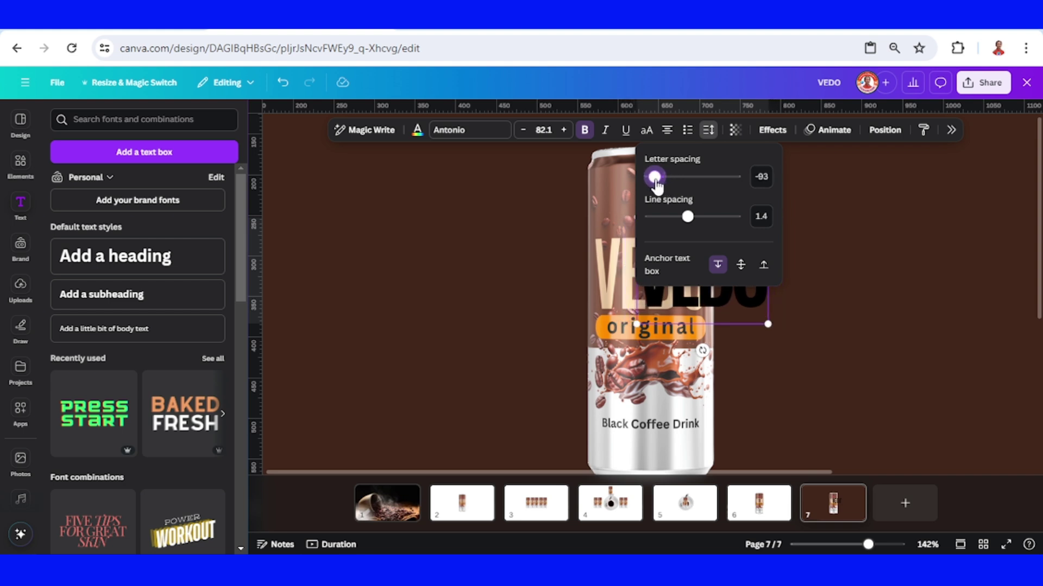
- Move the VEDO text over the can's printed brand name and shrink it to about size 70.9
{"action": "left_click", "coordinate": [851, 341]}
{"action": "left_click", "coordinate": [749, 284]}
{"action": "left_click_drag", "start_coordinate": [749, 285], "coordinate": [709, 286]}
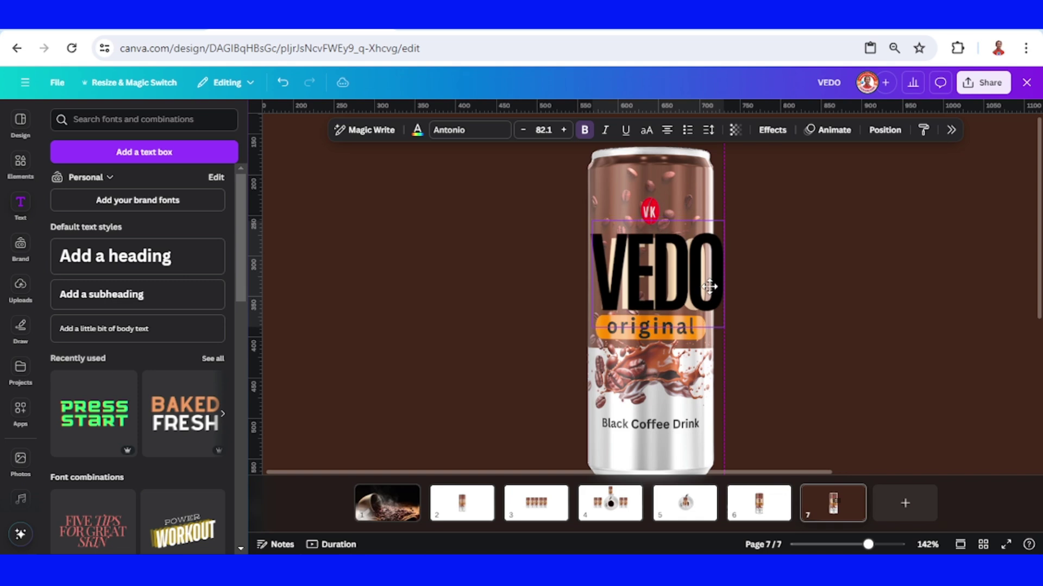
{"action": "left_click_drag", "start_coordinate": [724, 221], "coordinate": [706, 230]}
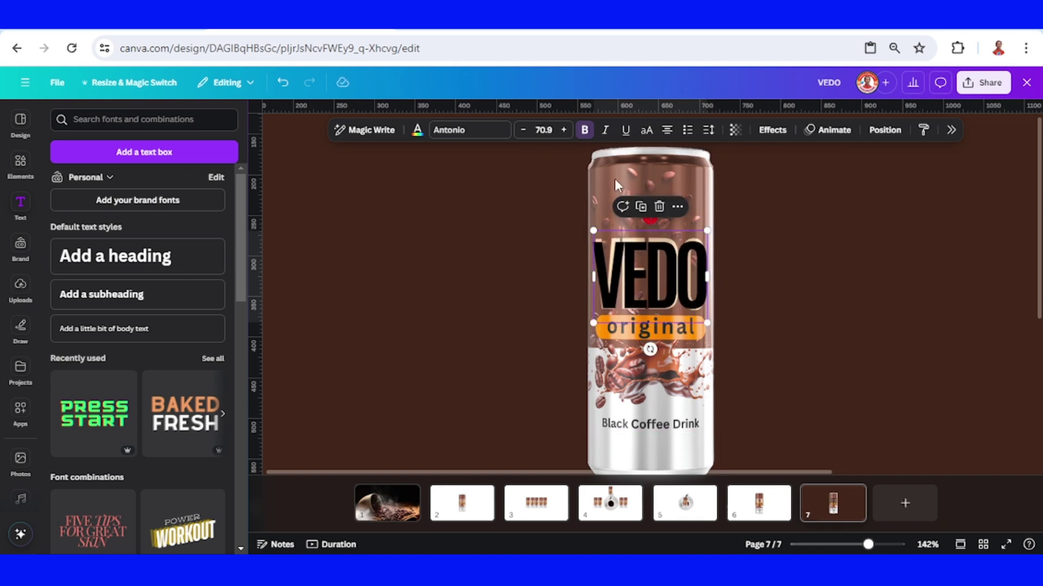
- Colour the VEDO text with the beige #EFCDA8 sampled from the can's lettering and reduce it to about size 66.6
{"action": "left_click", "coordinate": [417, 131]}
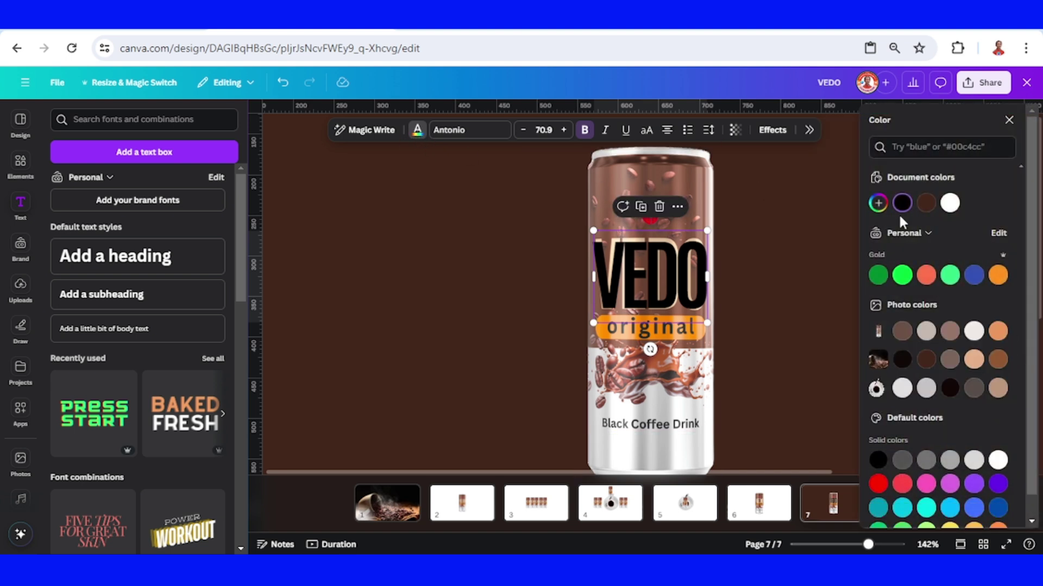
{"action": "left_click", "coordinate": [879, 204]}
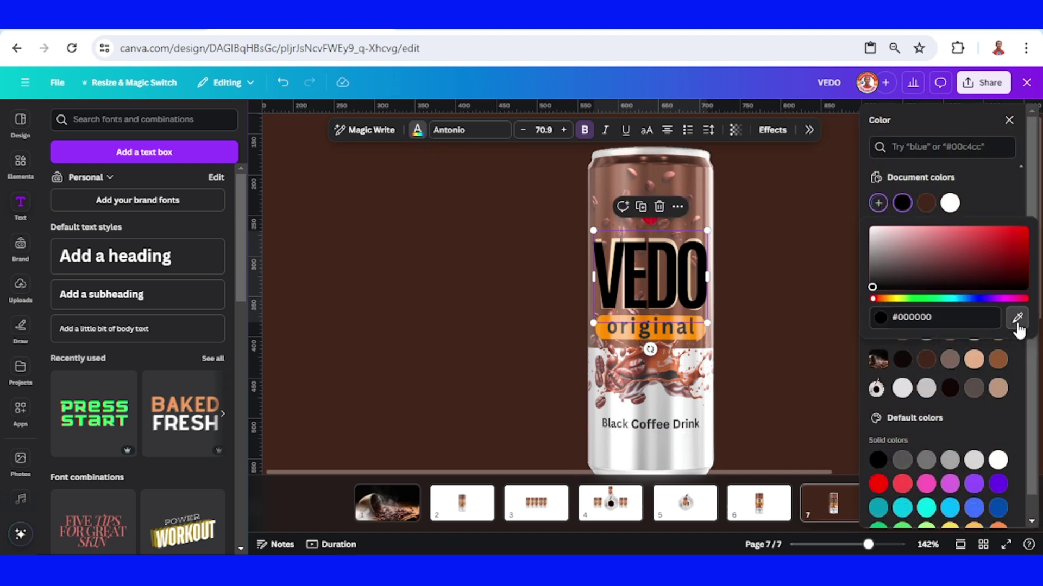
{"action": "left_click", "coordinate": [1016, 317]}
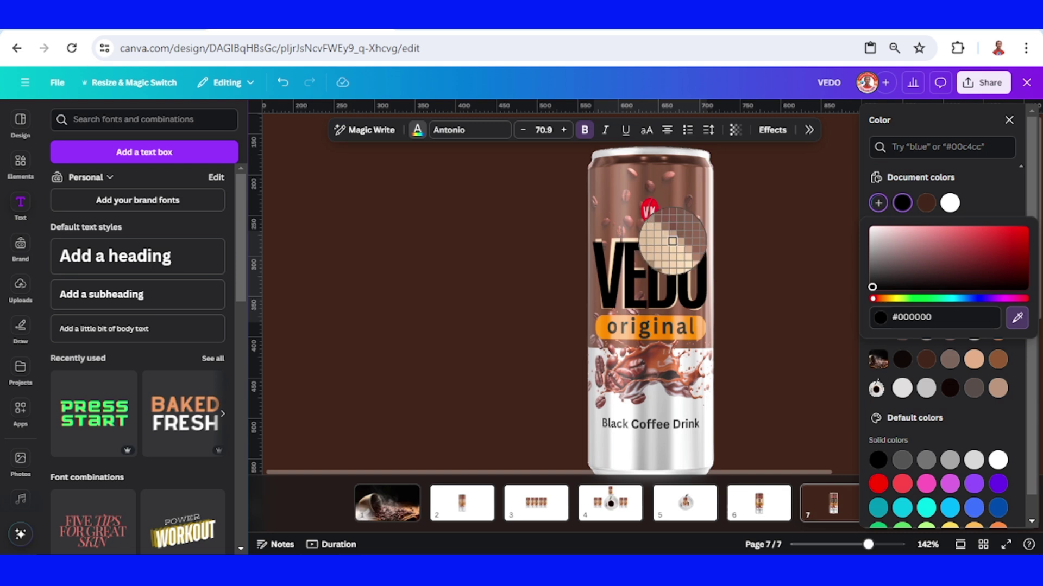
{"action": "left_click", "coordinate": [673, 244]}
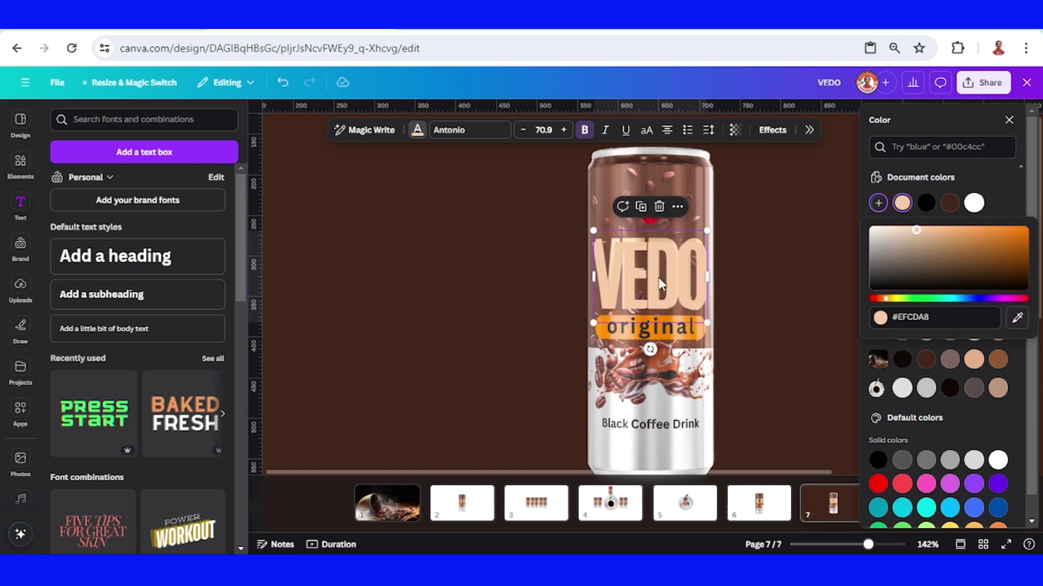
{"action": "left_click_drag", "start_coordinate": [705, 322], "coordinate": [703, 318]}
{"action": "left_click_drag", "start_coordinate": [595, 231], "coordinate": [598, 234]}
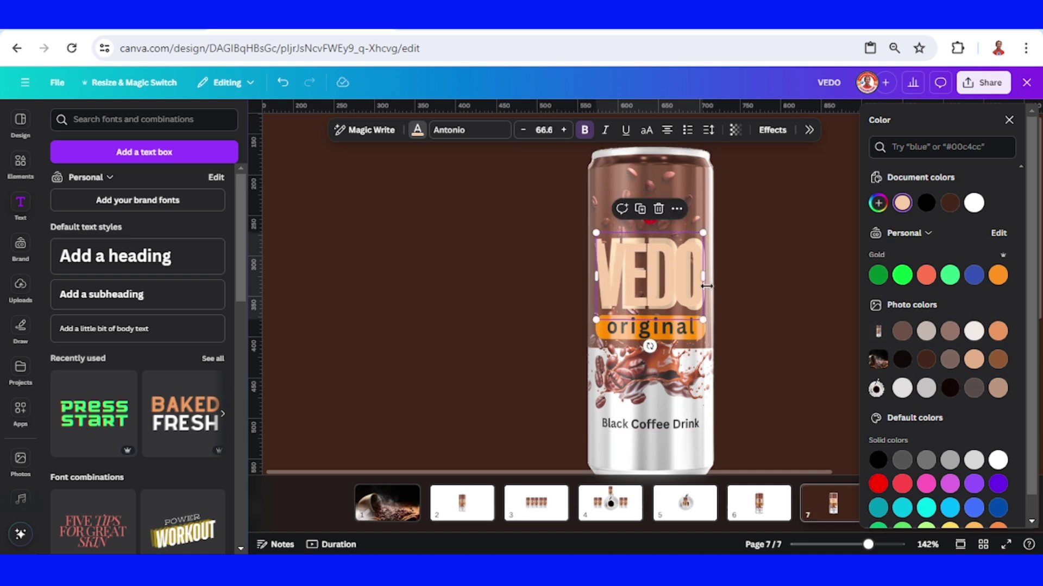
- Copy the VEDO text onto page 6 in the same place and set its transparency to 0 there
{"action": "right_click", "coordinate": [658, 282]}
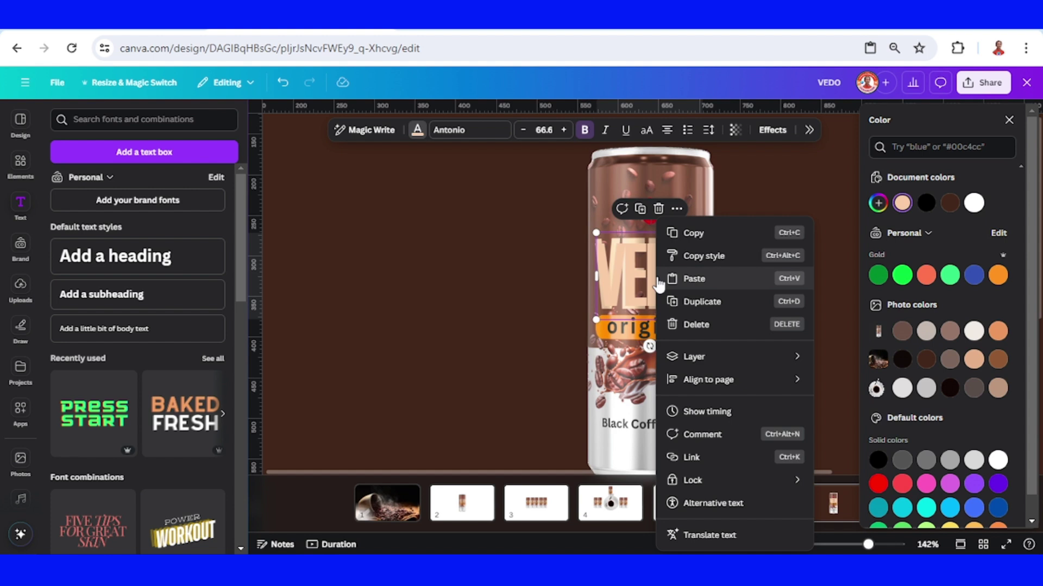
{"action": "left_click", "coordinate": [708, 231]}
{"action": "left_click", "coordinate": [759, 503]}
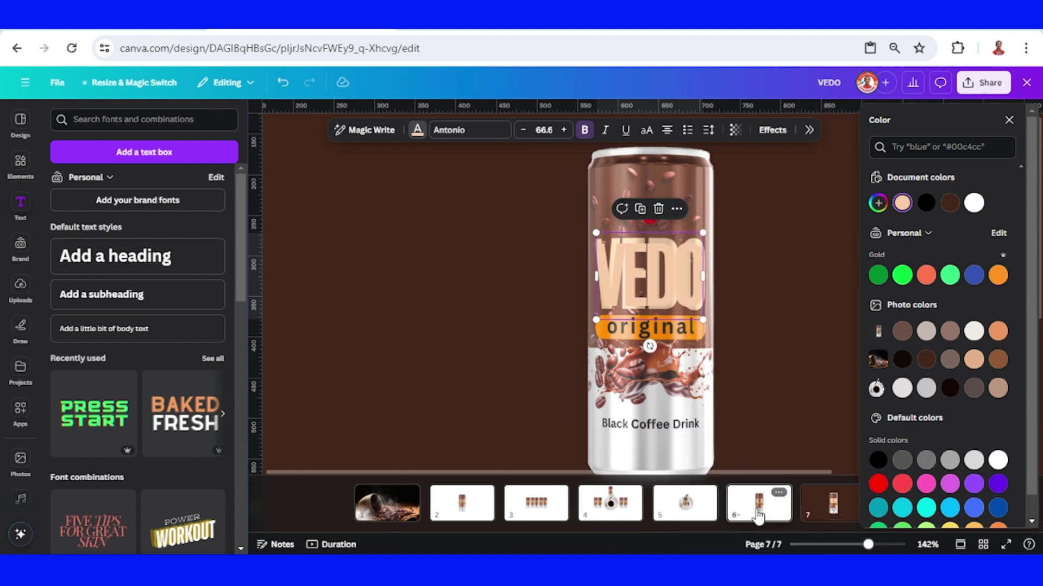
{"action": "right_click", "coordinate": [668, 279]}
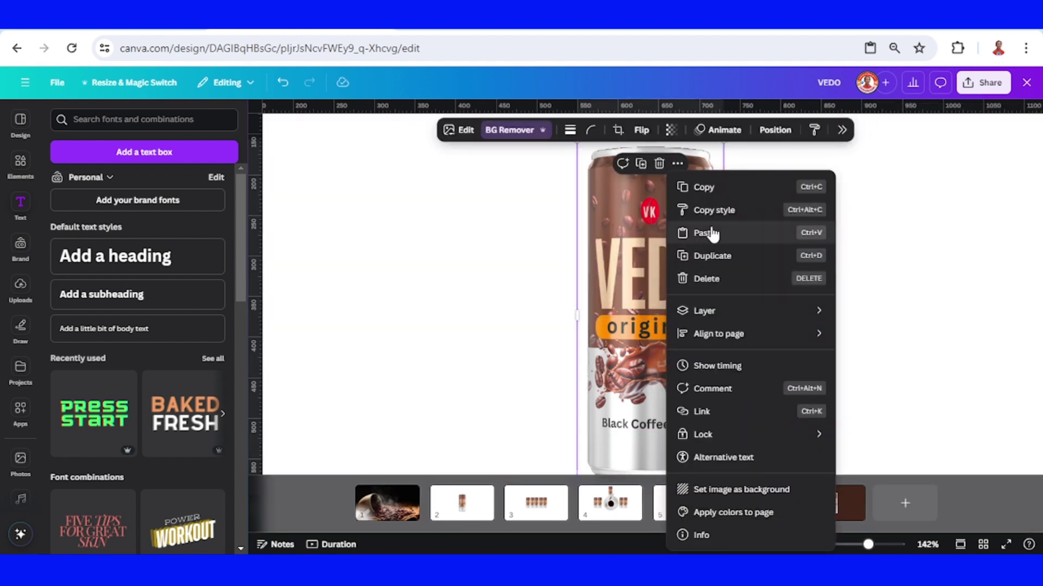
{"action": "left_click", "coordinate": [680, 233]}
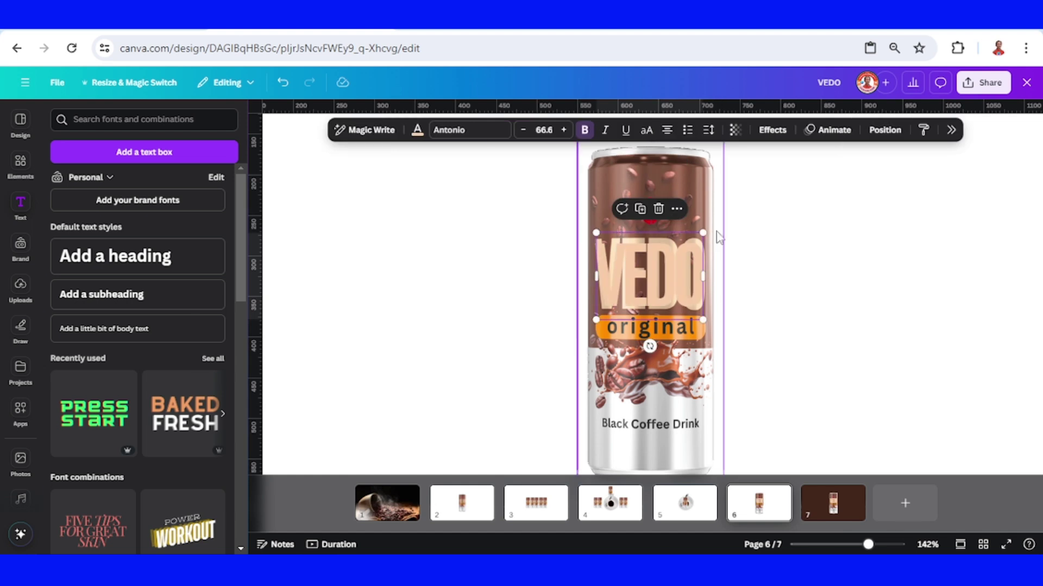
{"action": "left_click", "coordinate": [735, 131]}
{"action": "left_click_drag", "start_coordinate": [769, 177], "coordinate": [672, 176]}
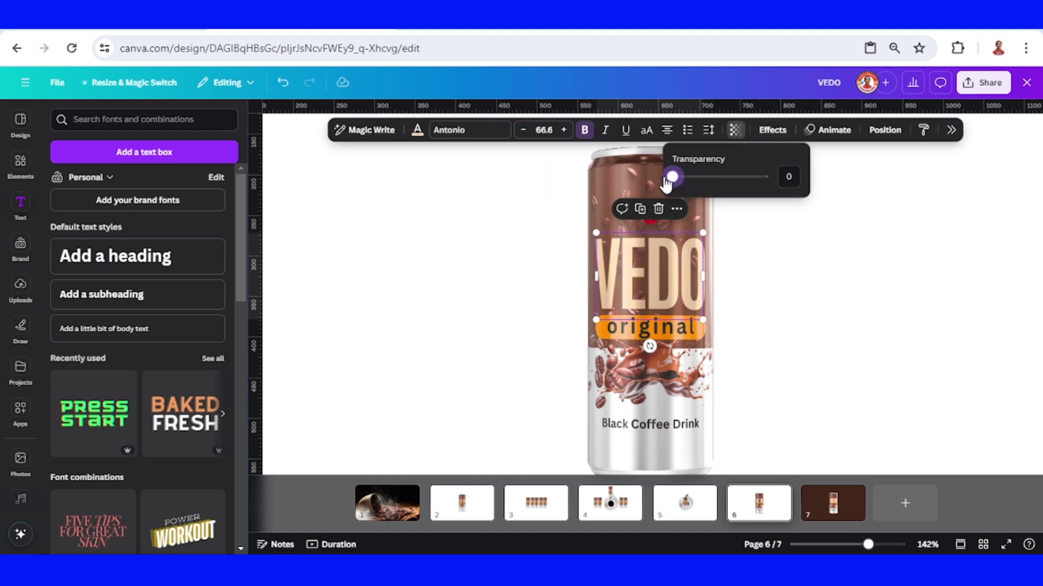
- On page 7, shrink the can and enlarge the VEDO text to size 145
{"action": "left_click", "coordinate": [827, 516]}
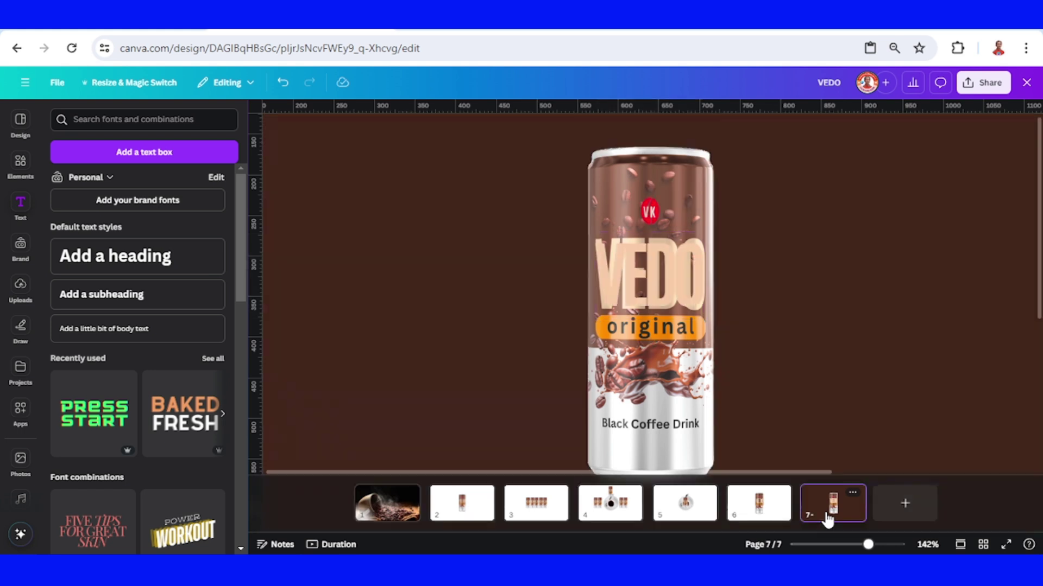
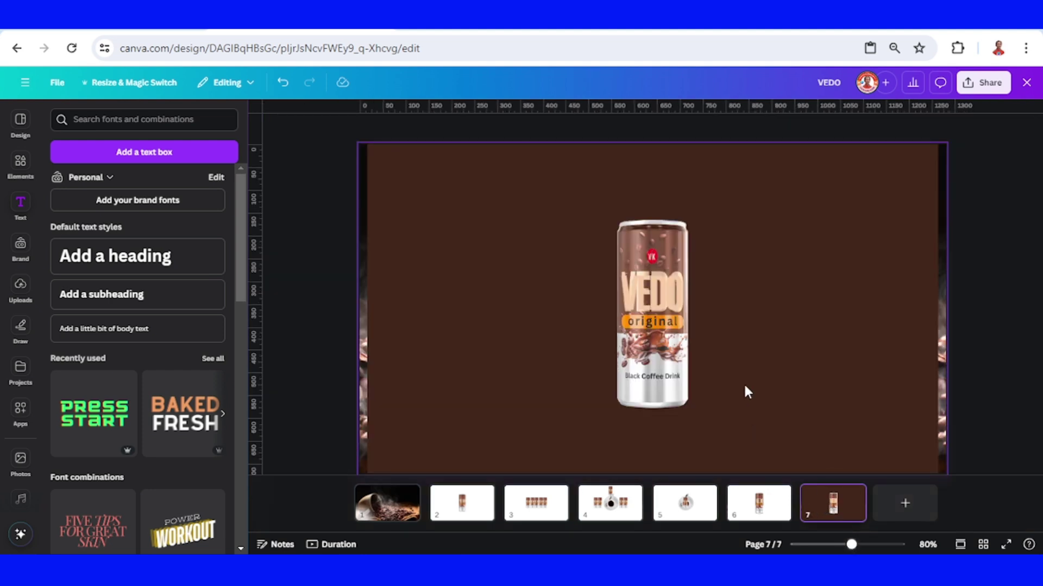
{"action": "left_click", "coordinate": [586, 393]}
{"action": "left_click_drag", "start_coordinate": [692, 213], "coordinate": [552, 211]}
{"action": "left_click", "coordinate": [661, 302]}
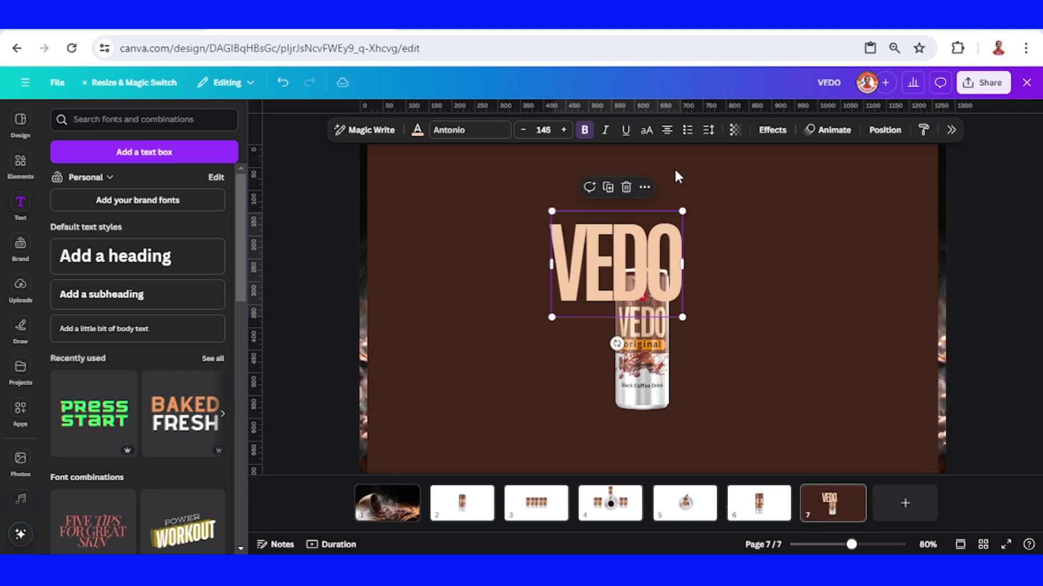
- Set the VEDO text's letter spacing to 0 and centre the text and the can on page 7, with the title above the can
{"action": "left_click", "coordinate": [708, 131]}
{"action": "left_click_drag", "start_coordinate": [656, 180], "coordinate": [665, 181]}
{"action": "left_click", "coordinate": [780, 320]}
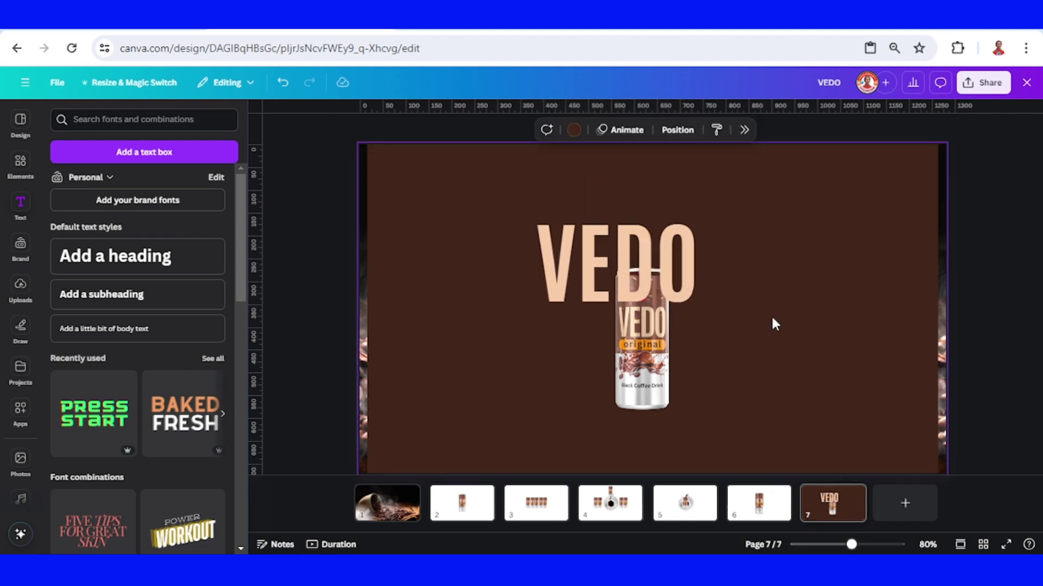
{"action": "left_click_drag", "start_coordinate": [684, 280], "coordinate": [716, 243]}
{"action": "left_click_drag", "start_coordinate": [641, 393], "coordinate": [653, 392]}
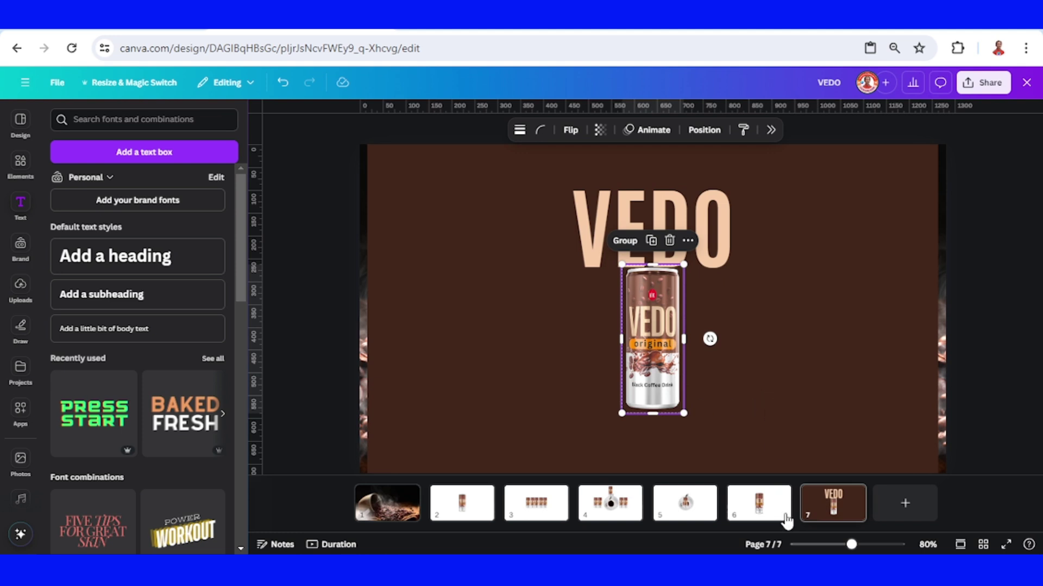
- Duplicate page 7 and delete the can from the new page 8
{"action": "right_click", "coordinate": [835, 508]}
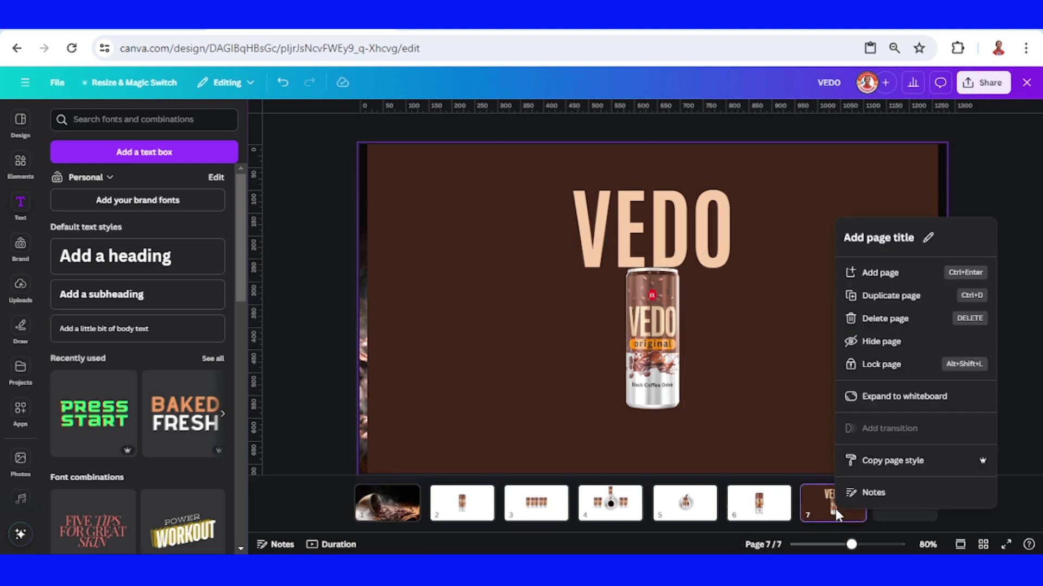
{"action": "left_click", "coordinate": [893, 296]}
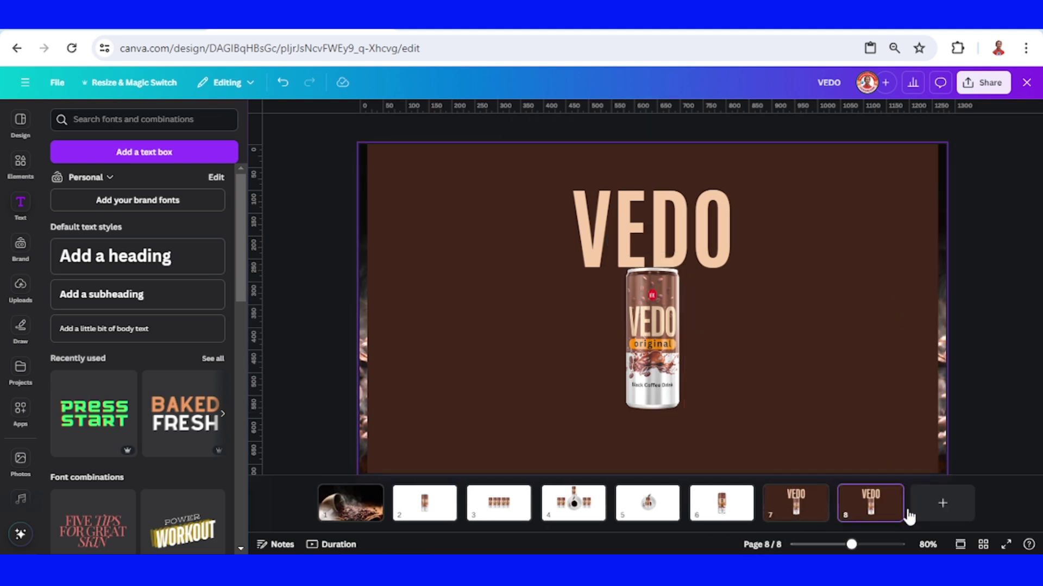
{"action": "left_click", "coordinate": [651, 399]}
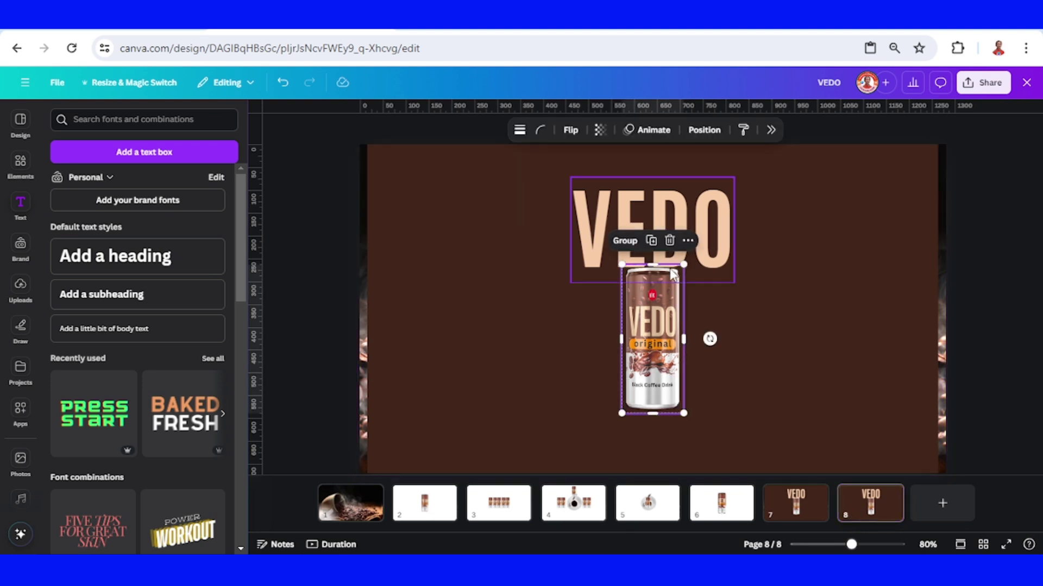
{"action": "left_click", "coordinate": [669, 240]}
- Copy the row of five cans from page 3 and paste it onto page 8
{"action": "left_click", "coordinate": [512, 516]}
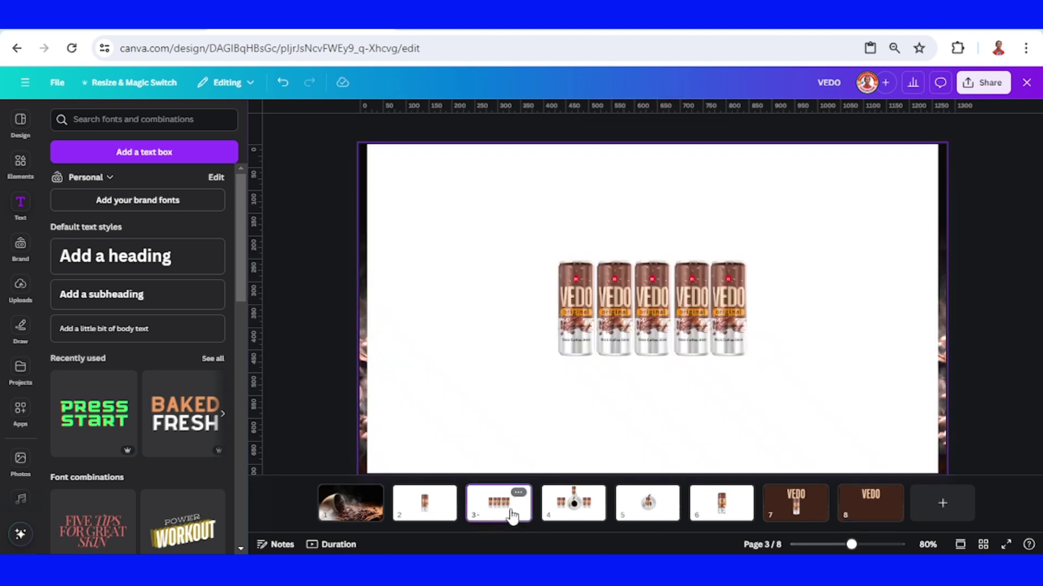
{"action": "left_click", "coordinate": [839, 348]}
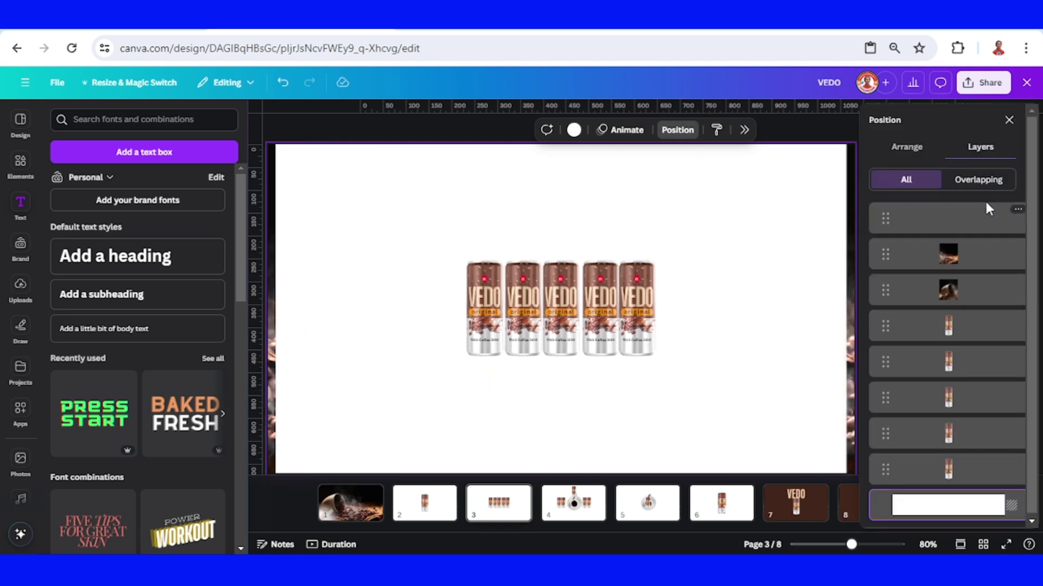
{"action": "left_click", "coordinate": [975, 338]}
{"action": "left_click", "coordinate": [976, 470], "text": "shift"}
{"action": "right_click", "coordinate": [985, 362]}
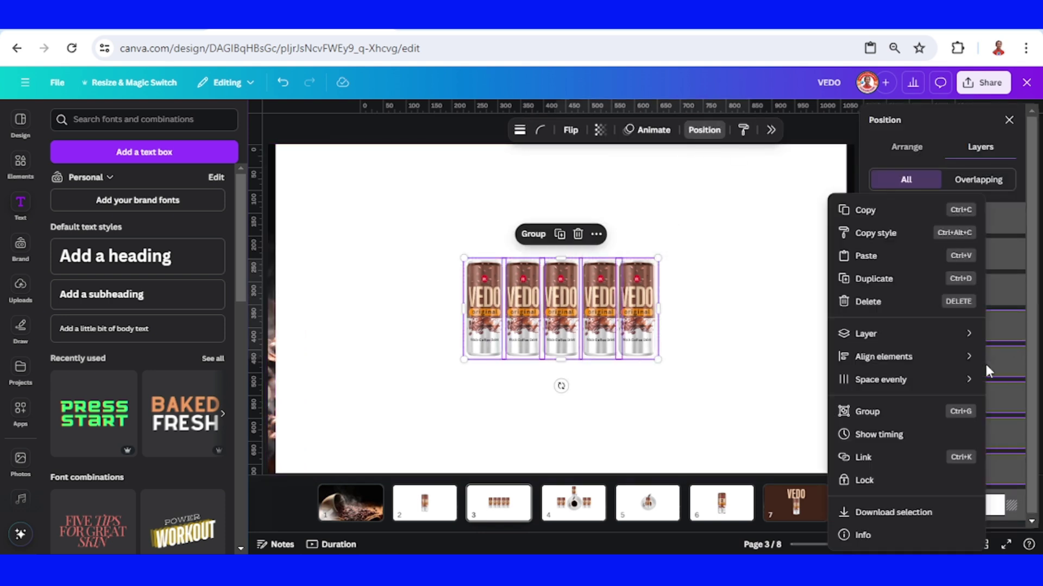
{"action": "left_click", "coordinate": [871, 212]}
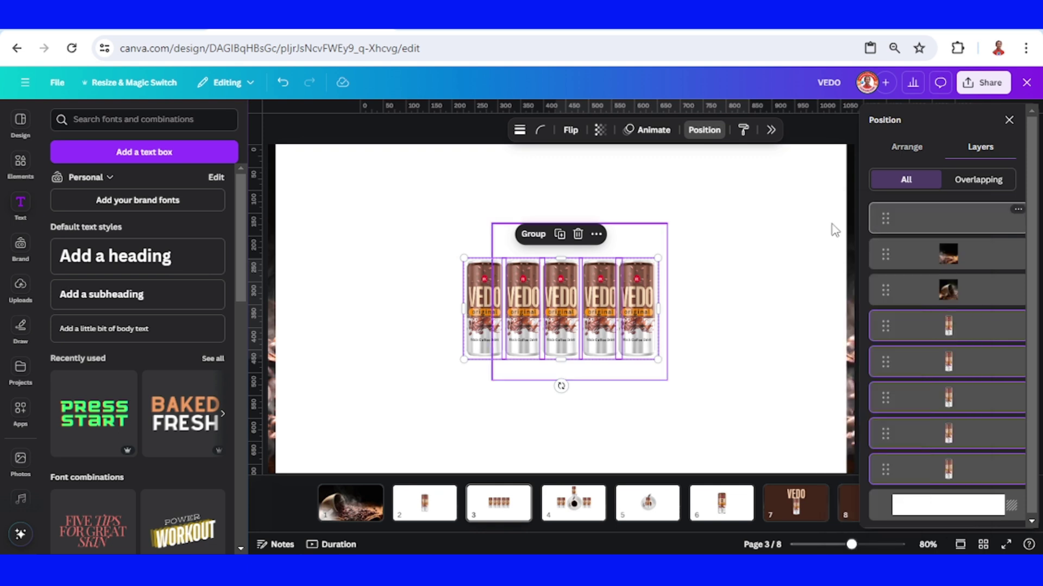
{"action": "left_click", "coordinate": [848, 514]}
{"action": "right_click", "coordinate": [579, 360]}
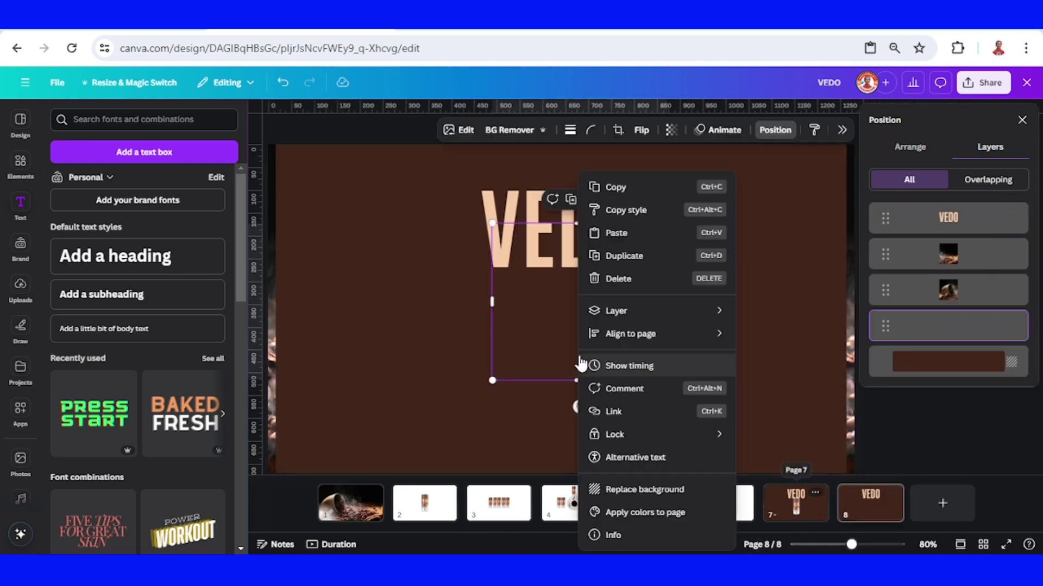
{"action": "left_click", "coordinate": [624, 233]}
- Delete the invisible image from page 8 and centre the row of five cans directly below the VEDO title
{"action": "left_click_drag", "start_coordinate": [592, 304], "coordinate": [495, 381]}
{"action": "left_click", "coordinate": [631, 331]}
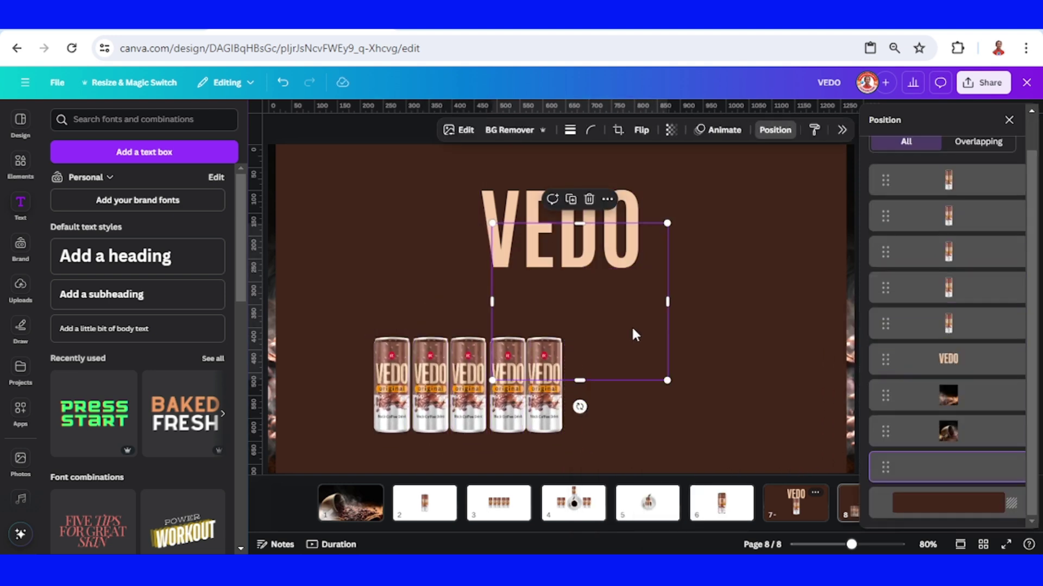
{"action": "left_click", "coordinate": [590, 200]}
{"action": "left_click_drag", "start_coordinate": [742, 409], "coordinate": [426, 427]}
{"action": "left_click_drag", "start_coordinate": [563, 392], "coordinate": [622, 339]}
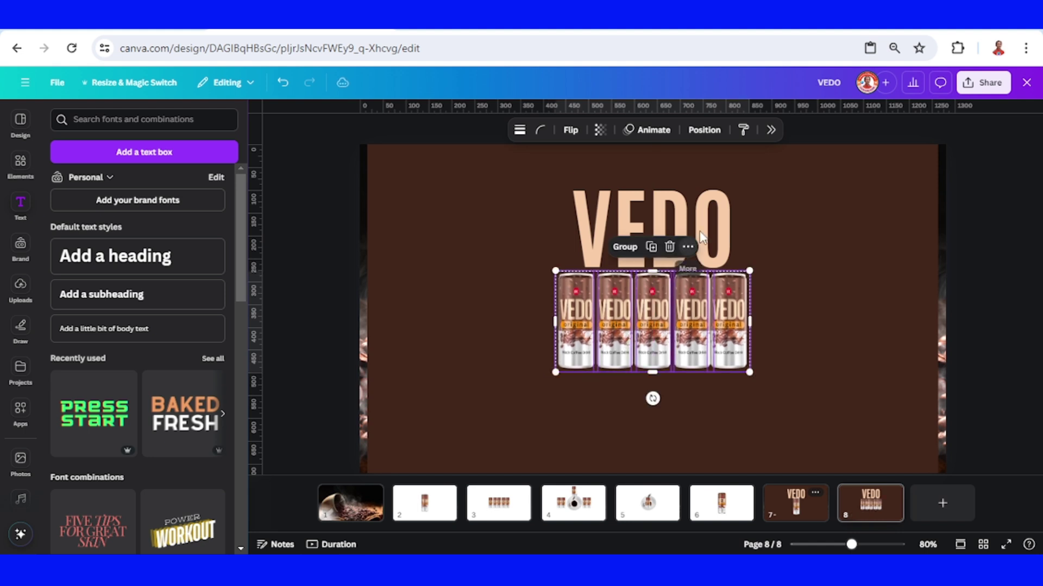
- Set the letter spacing of the VEDO title on page 8 to 137 to match the width of the can row
{"action": "left_click", "coordinate": [715, 219]}
{"action": "left_click", "coordinate": [708, 131]}
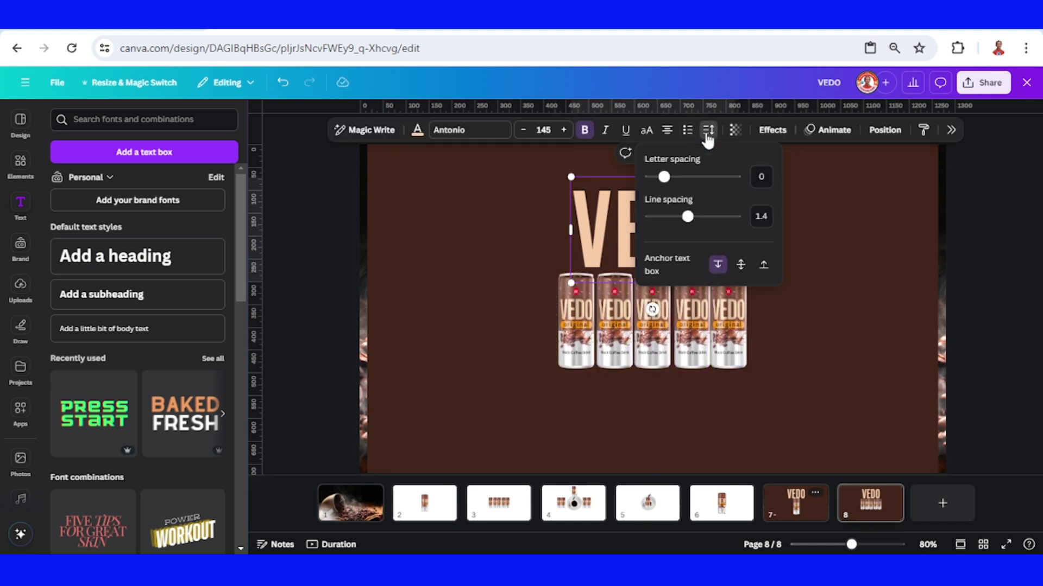
{"action": "left_click_drag", "start_coordinate": [664, 177], "coordinate": [676, 177]}
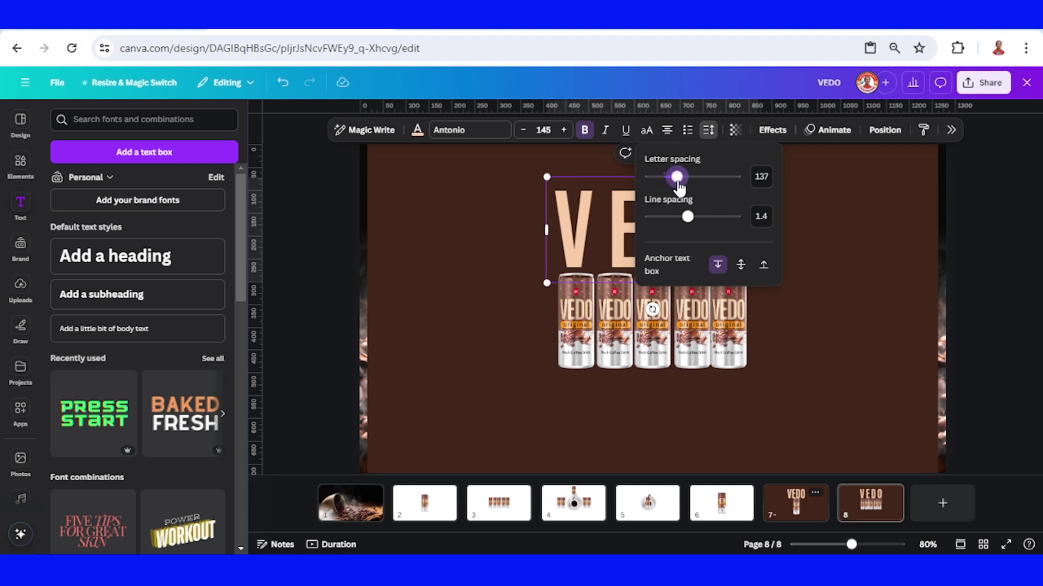
{"action": "left_click", "coordinate": [842, 345]}
- Duplicate page 8 and shrink the row of five cans on page 9 to about half its size, centred below the title
{"action": "right_click", "coordinate": [869, 342]}
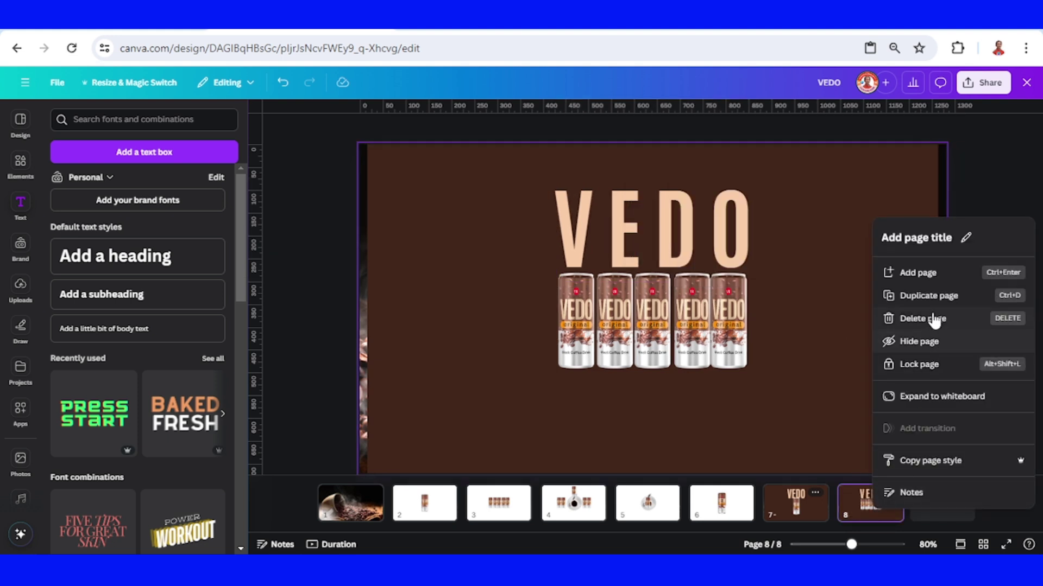
{"action": "left_click", "coordinate": [929, 297]}
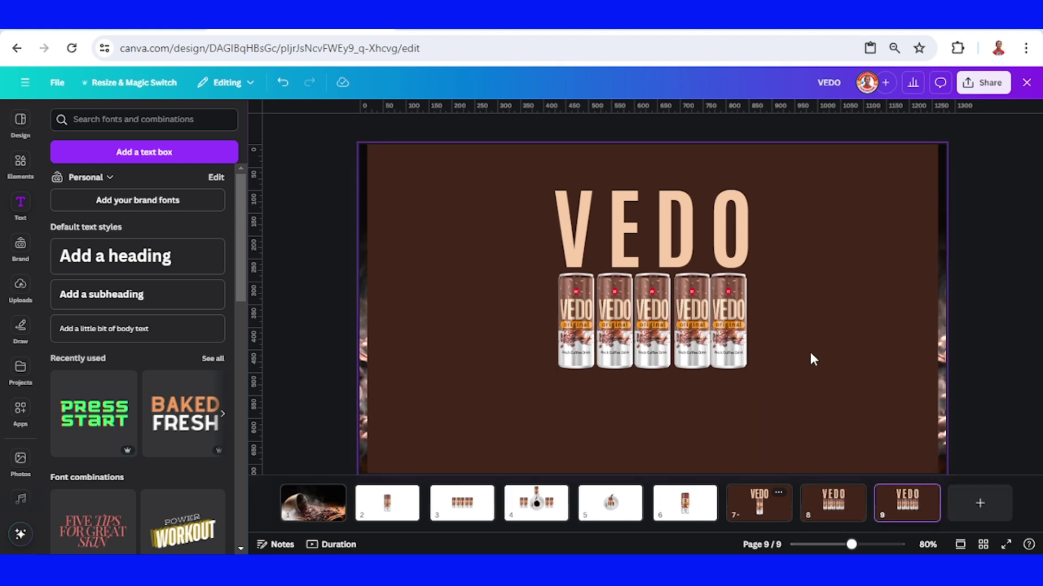
{"action": "left_click_drag", "start_coordinate": [495, 374], "coordinate": [497, 375]}
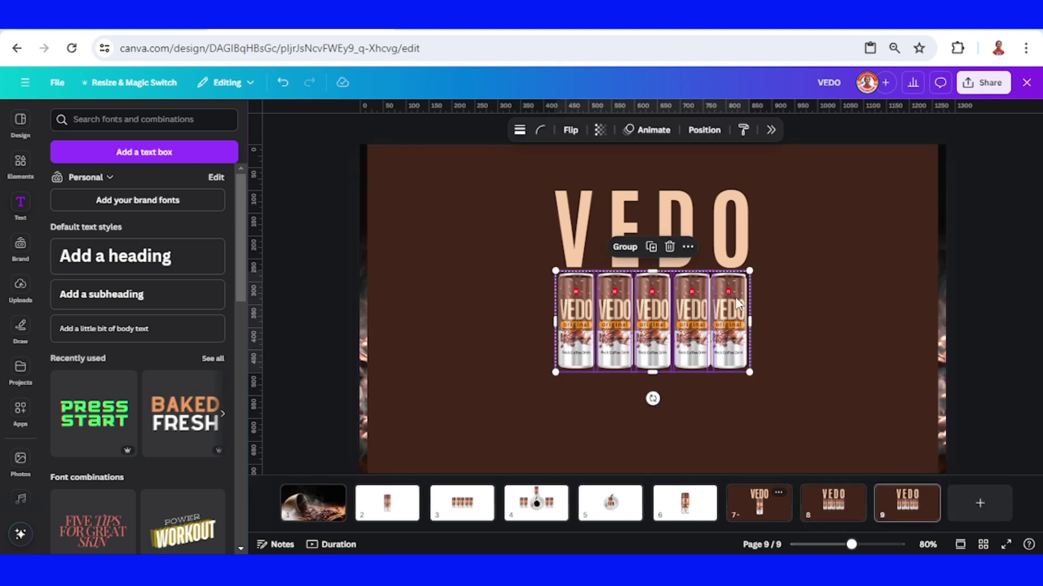
{"action": "left_click_drag", "start_coordinate": [749, 270], "coordinate": [671, 303]}
- Duplicate the VEDO title twice on page 9 to form three evenly stacked lines
{"action": "left_click", "coordinate": [724, 228]}
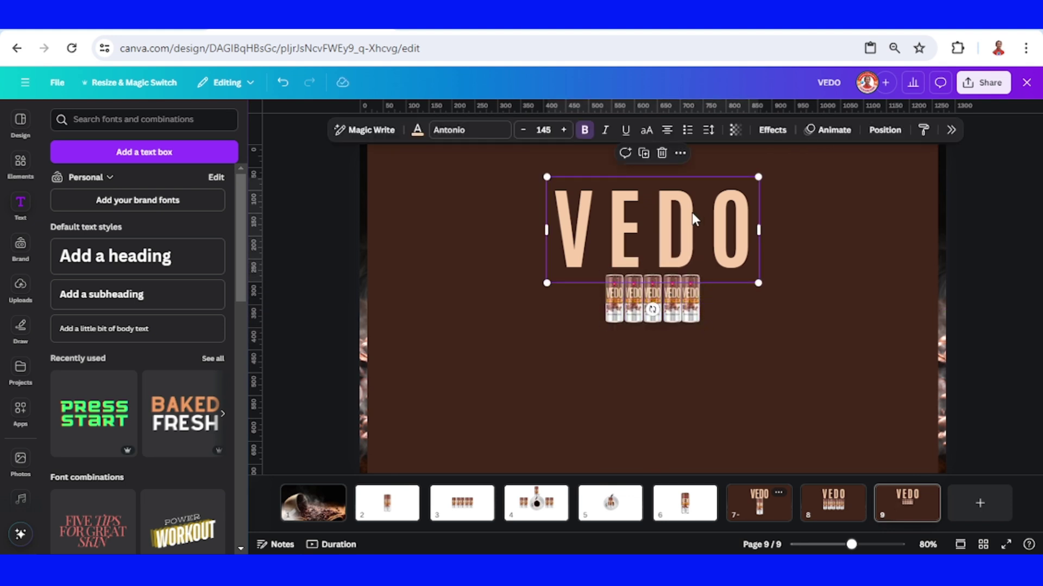
{"action": "left_click", "coordinate": [643, 153]}
{"action": "left_click_drag", "start_coordinate": [668, 213], "coordinate": [668, 303]}
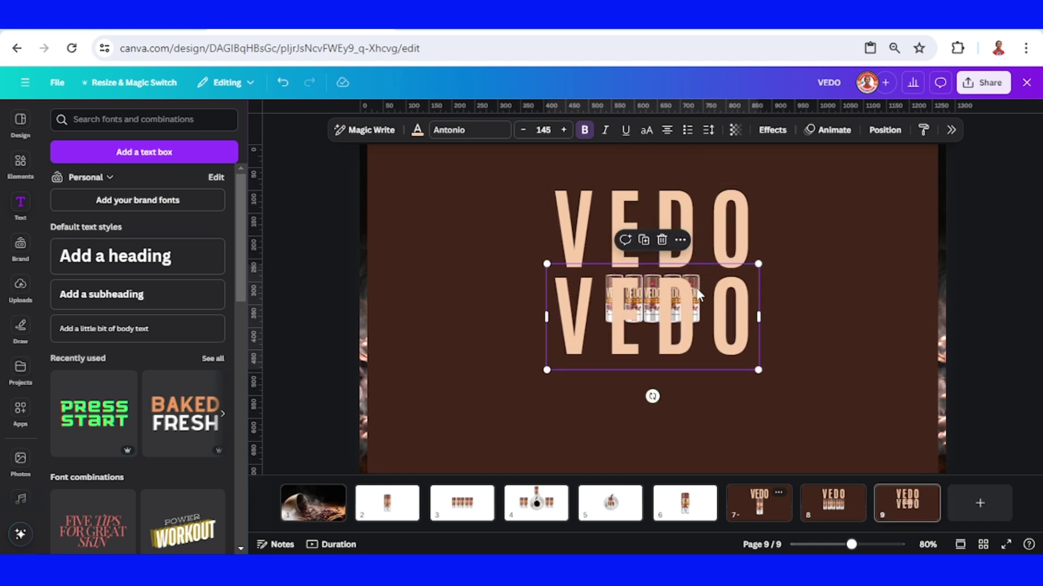
{"action": "left_click", "coordinate": [644, 240]}
{"action": "left_click", "coordinate": [689, 300]}
- Bring the five cans to the front of all VEDO texts and centre them over the middle VEDO line
{"action": "left_click", "coordinate": [682, 135]}
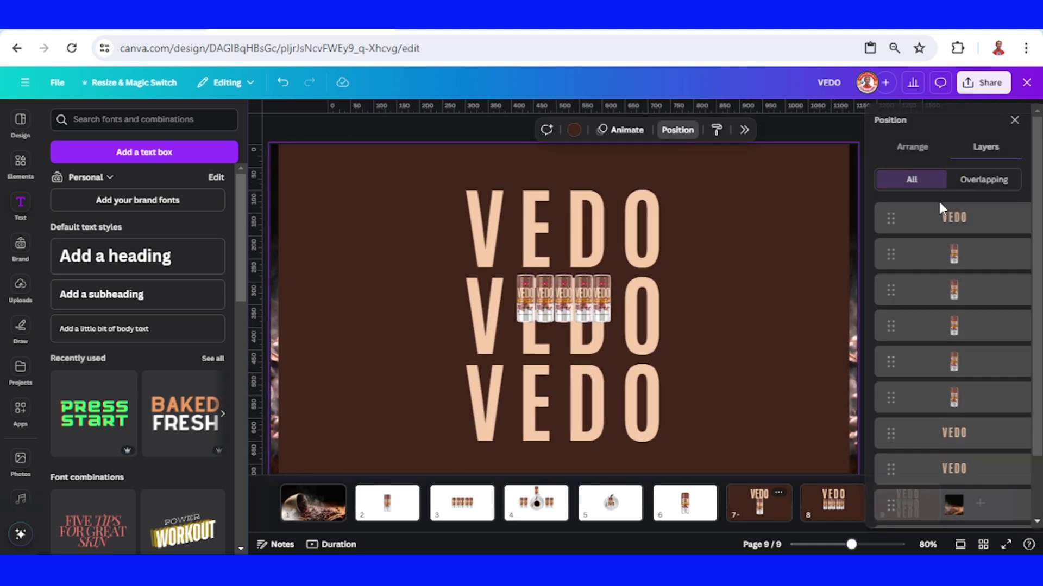
{"action": "left_click", "coordinate": [973, 405], "text": "shift"}
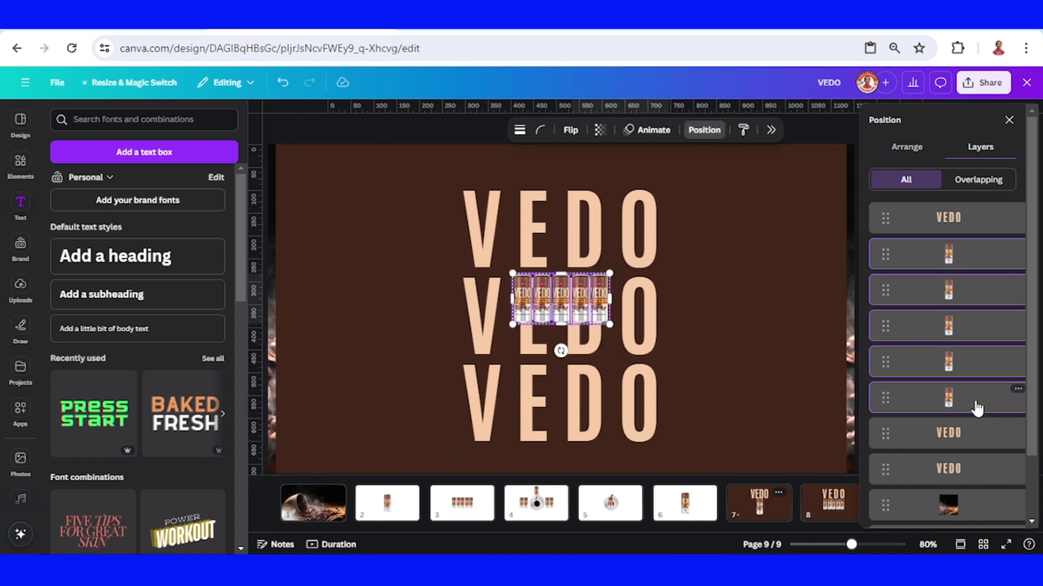
{"action": "left_click_drag", "start_coordinate": [976, 261], "coordinate": [971, 212]}
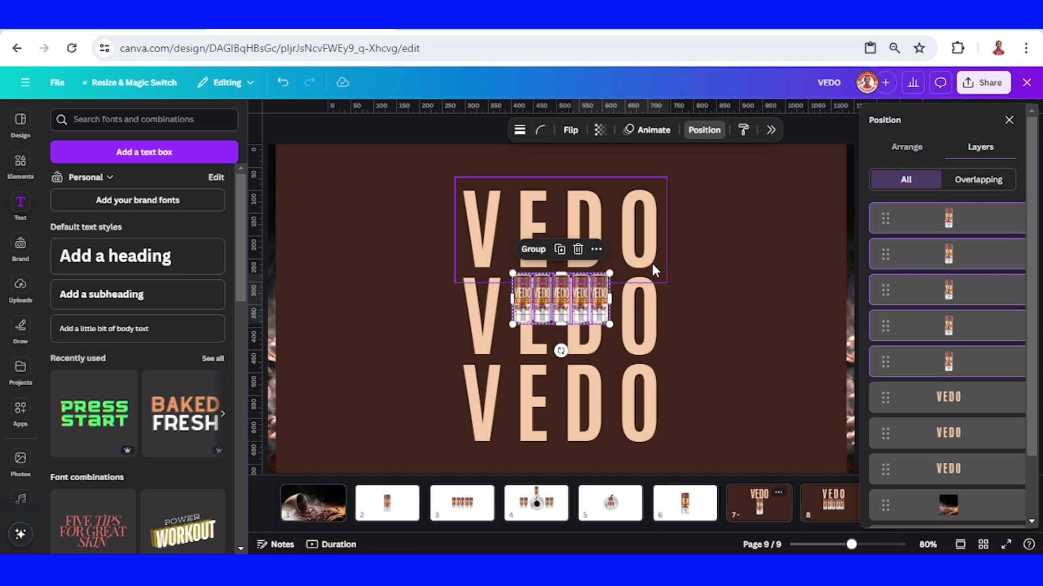
{"action": "left_click_drag", "start_coordinate": [581, 307], "coordinate": [582, 318]}
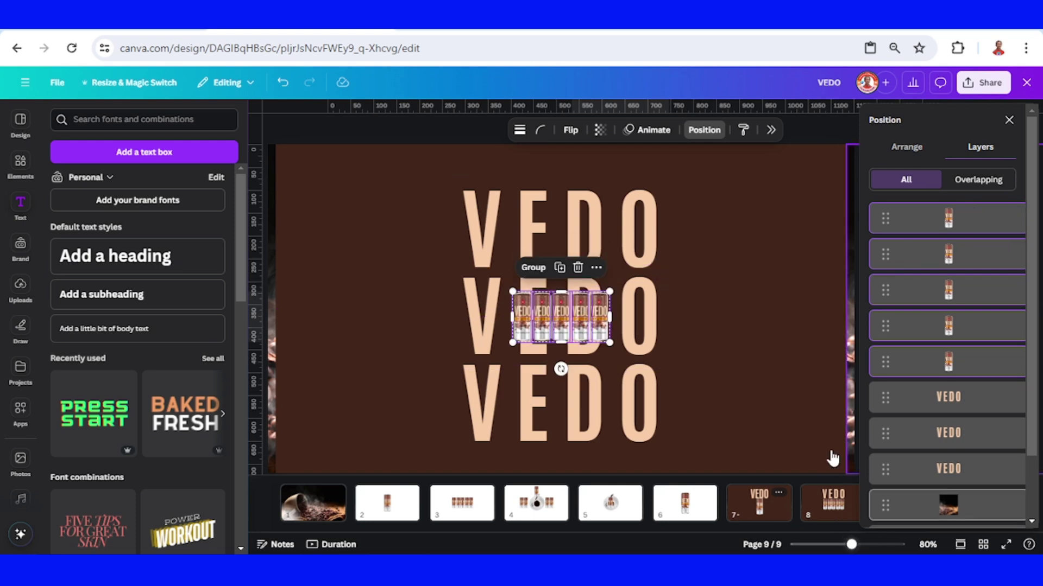
{"action": "left_click", "coordinate": [816, 410]}
{"action": "left_click", "coordinate": [1008, 120]}
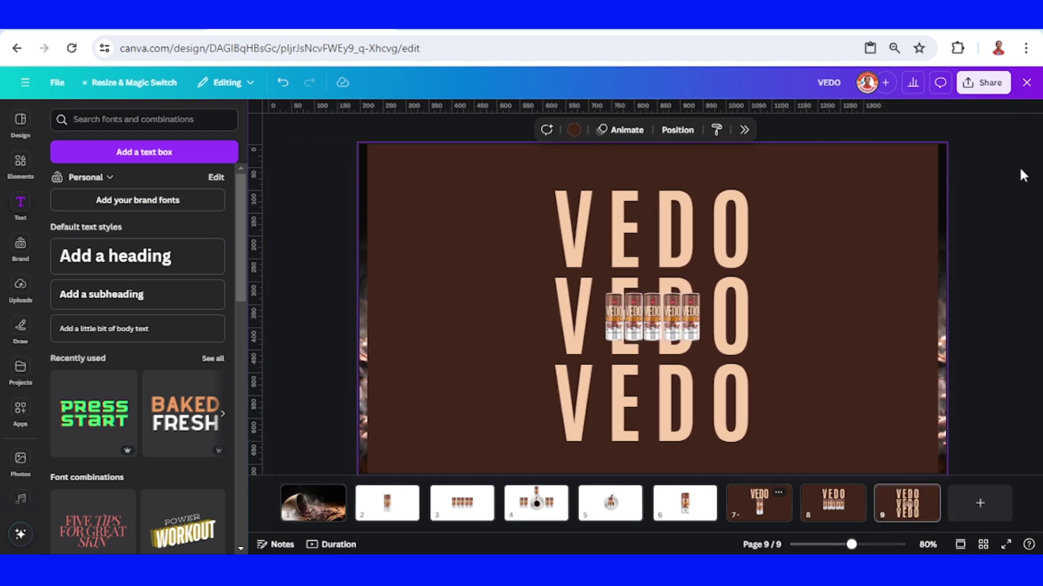
- Duplicate page 9 and, on page 10, give the middle VEDO line a letter spacing of 264 and the orange brand colour
{"action": "right_click", "coordinate": [910, 513]}
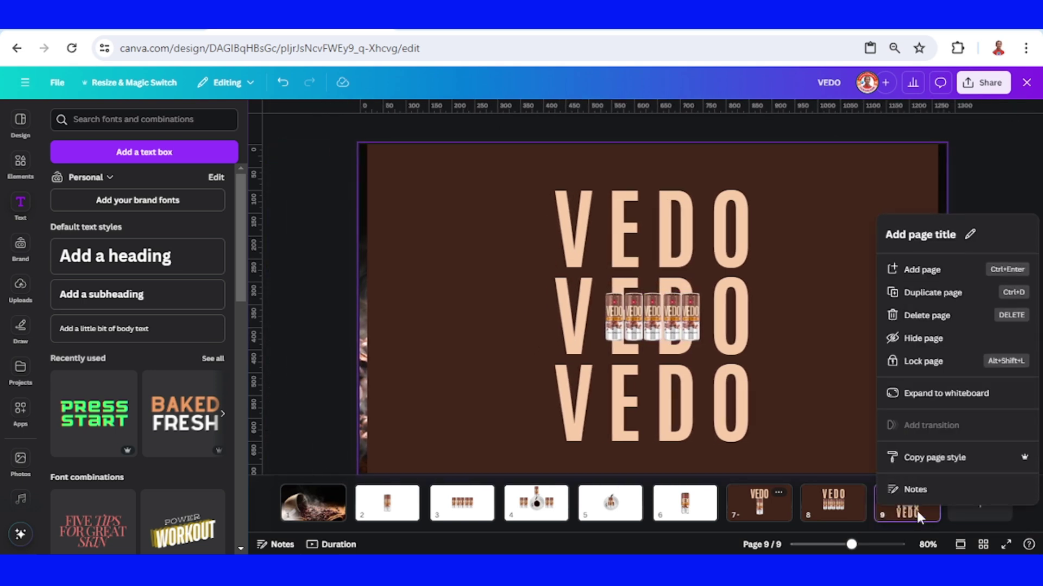
{"action": "left_click", "coordinate": [940, 293]}
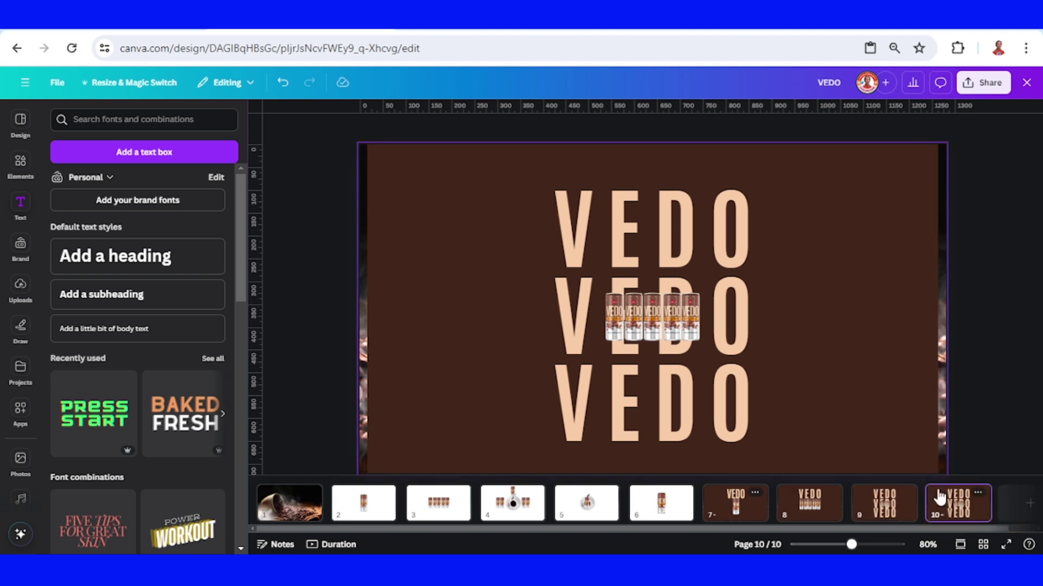
{"action": "left_click", "coordinate": [743, 332]}
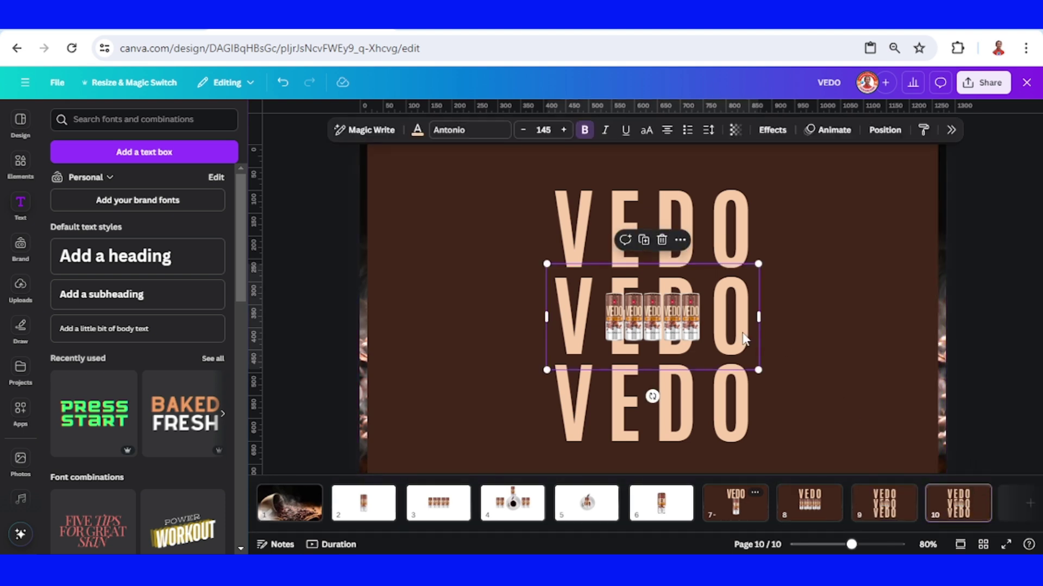
{"action": "left_click", "coordinate": [708, 130]}
{"action": "left_click_drag", "start_coordinate": [679, 185], "coordinate": [691, 185]}
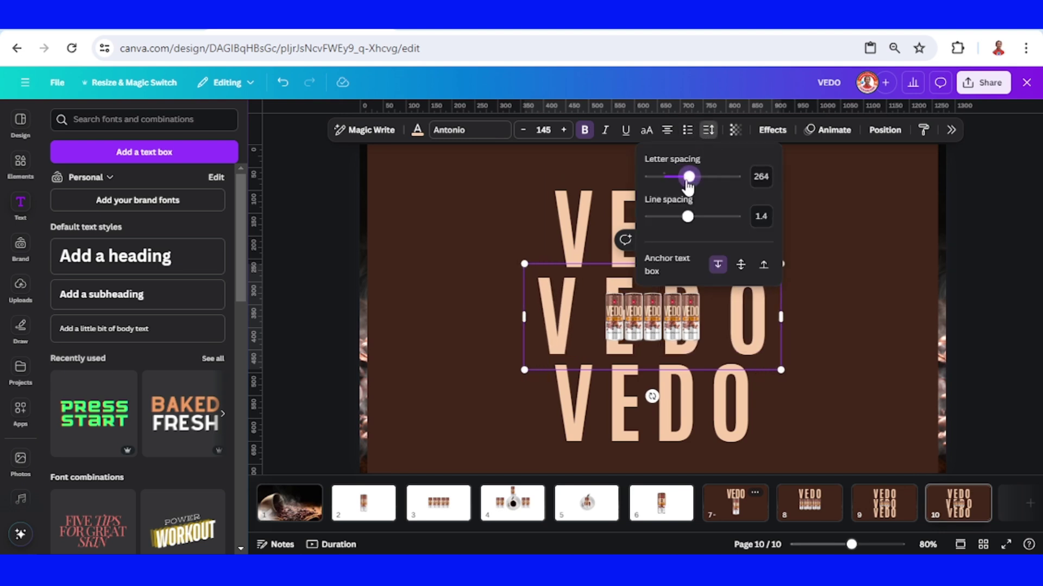
{"action": "left_click", "coordinate": [417, 129]}
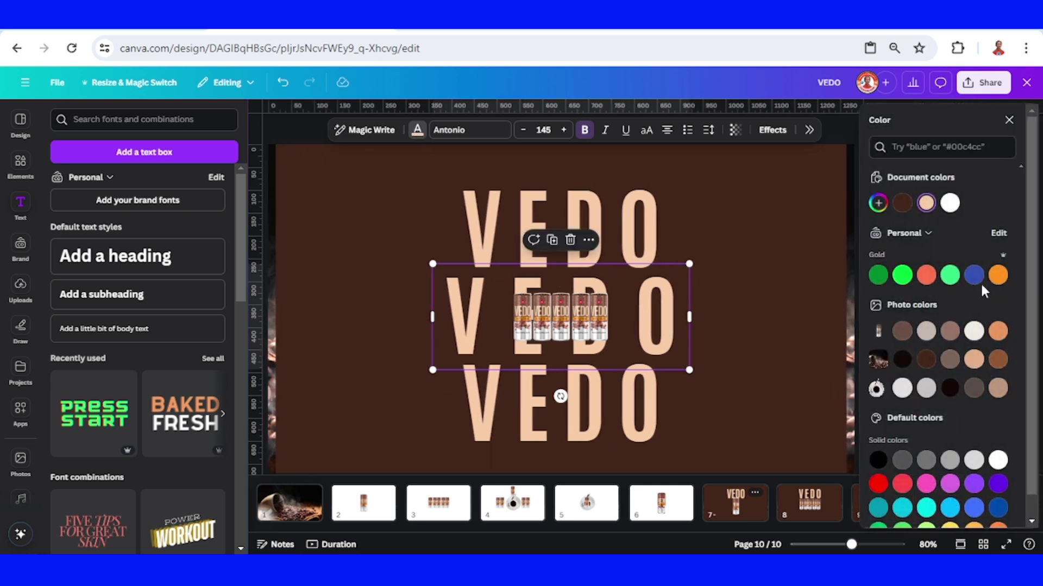
{"action": "left_click", "coordinate": [998, 276]}
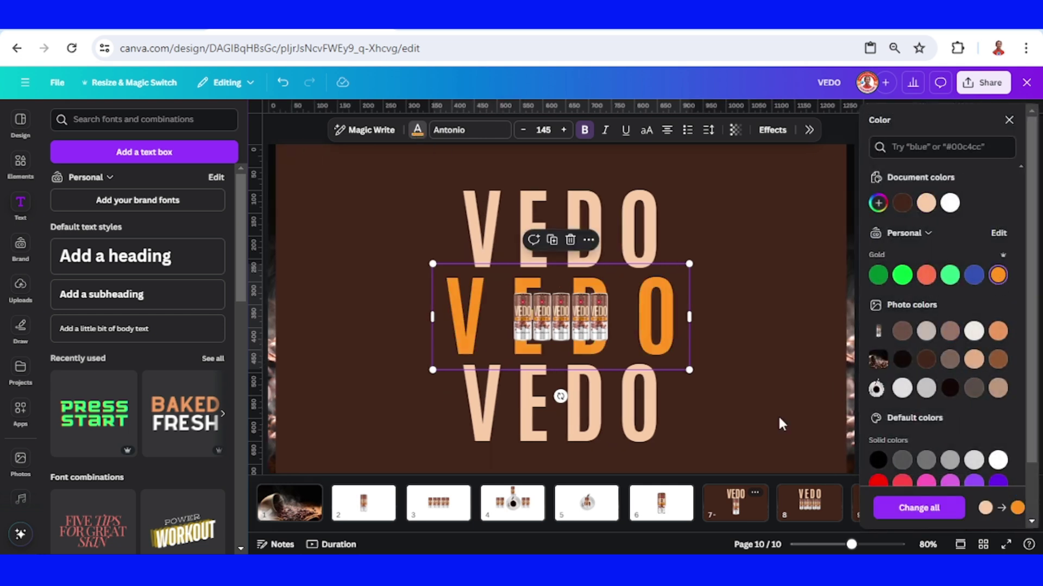
- Set the letter spacing of the lowest VEDO line on page 10 to 407
{"action": "left_click", "coordinate": [629, 429]}
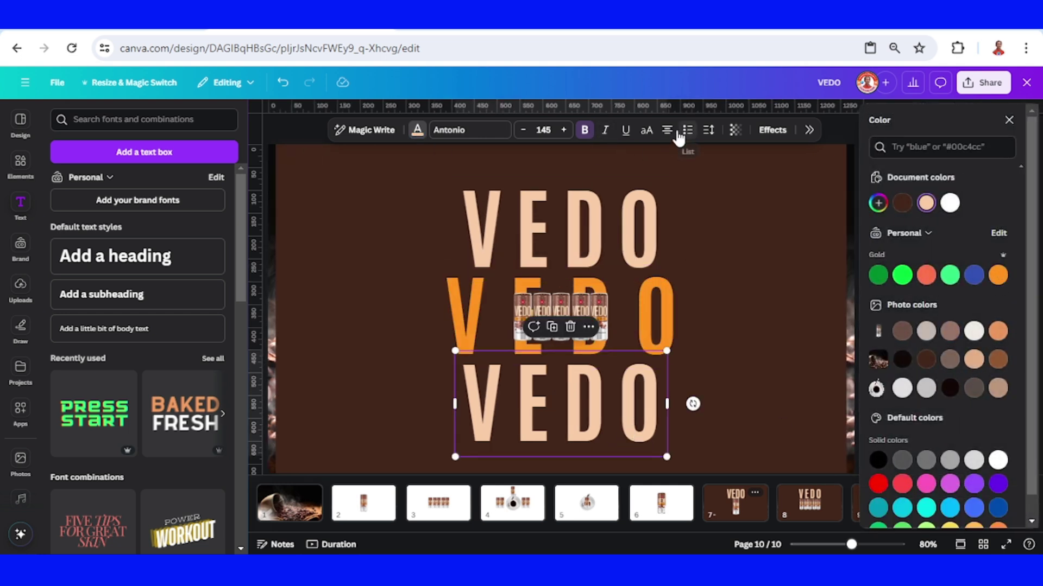
{"action": "left_click", "coordinate": [709, 131]}
{"action": "left_click_drag", "start_coordinate": [679, 180], "coordinate": [704, 181]}
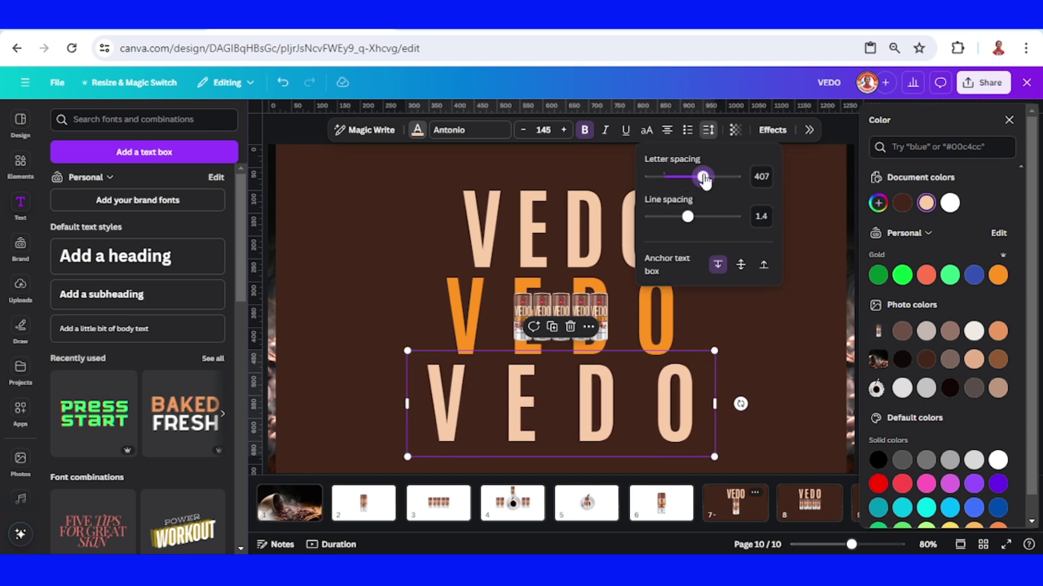
- Colour the lowest VEDO line on page 10 solid red and duplicate that page
{"action": "left_click", "coordinate": [878, 483]}
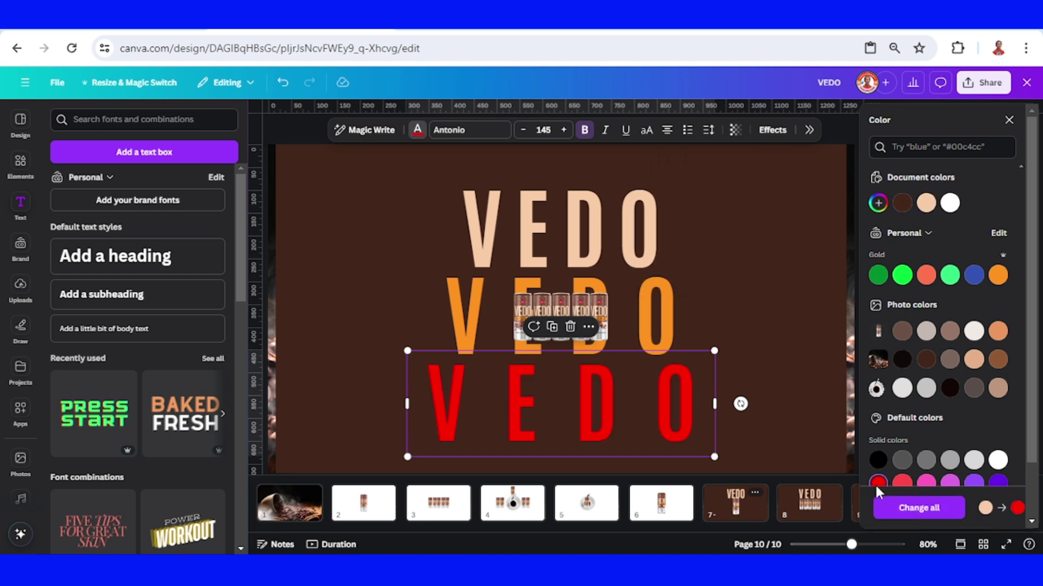
{"action": "left_click", "coordinate": [749, 383]}
{"action": "right_click", "coordinate": [956, 508]}
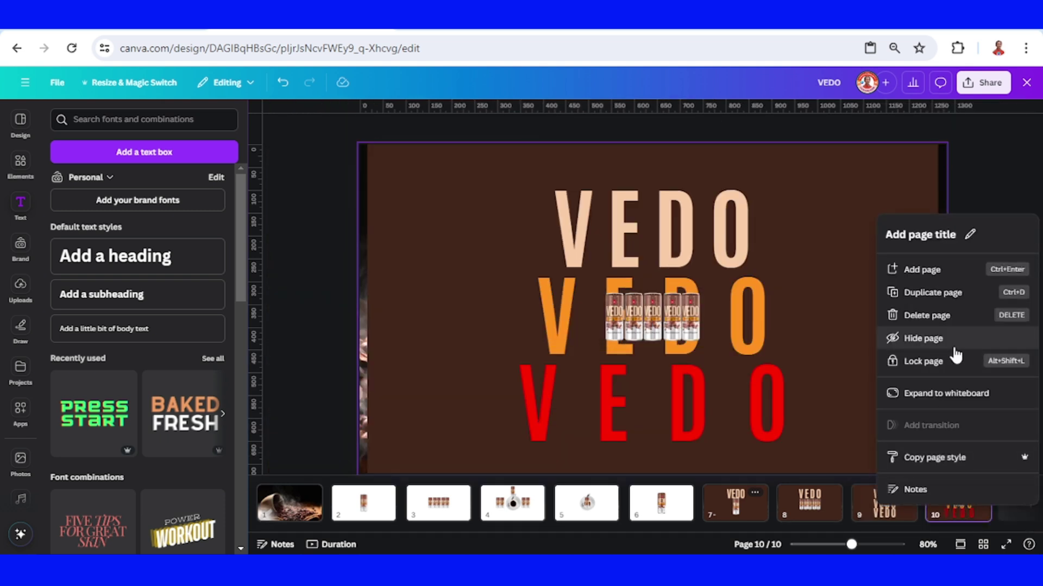
{"action": "left_click", "coordinate": [946, 294]}
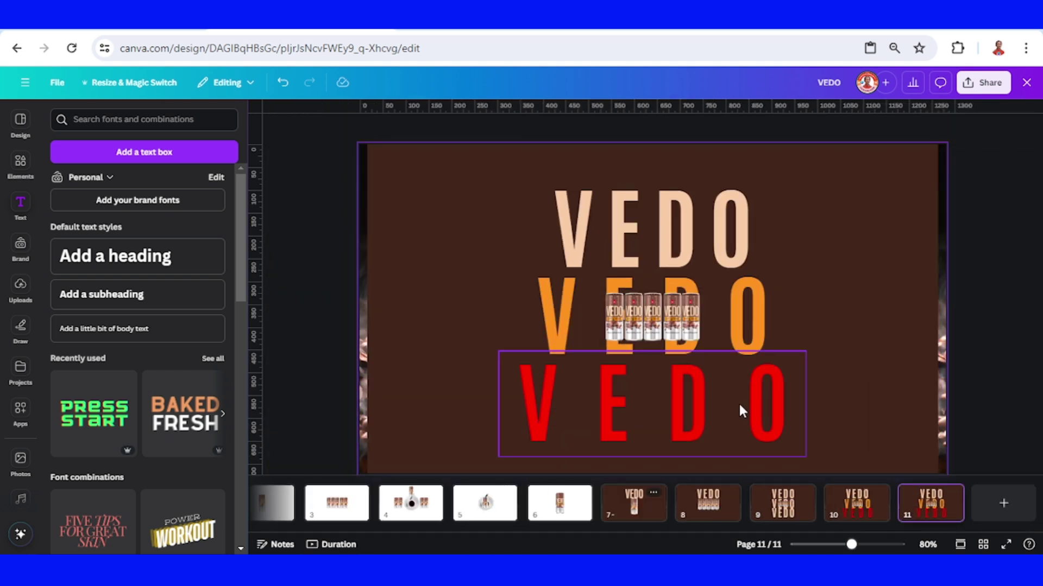
- Delete the red and the orange VEDO lines on page 11
{"action": "left_click", "coordinate": [740, 409]}
{"action": "key", "text": "Delete"}
{"action": "left_click", "coordinate": [556, 319]}
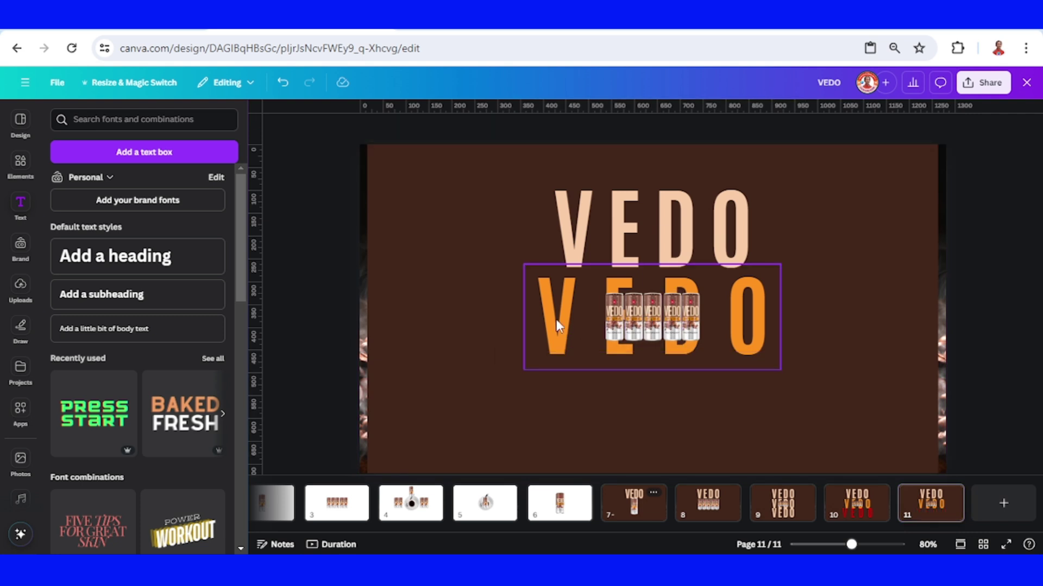
- Duplicate the remaining VEDO title on page 11 twice and place both copies exactly over the original
{"action": "left_click", "coordinate": [667, 244]}
{"action": "left_click", "coordinate": [691, 222]}
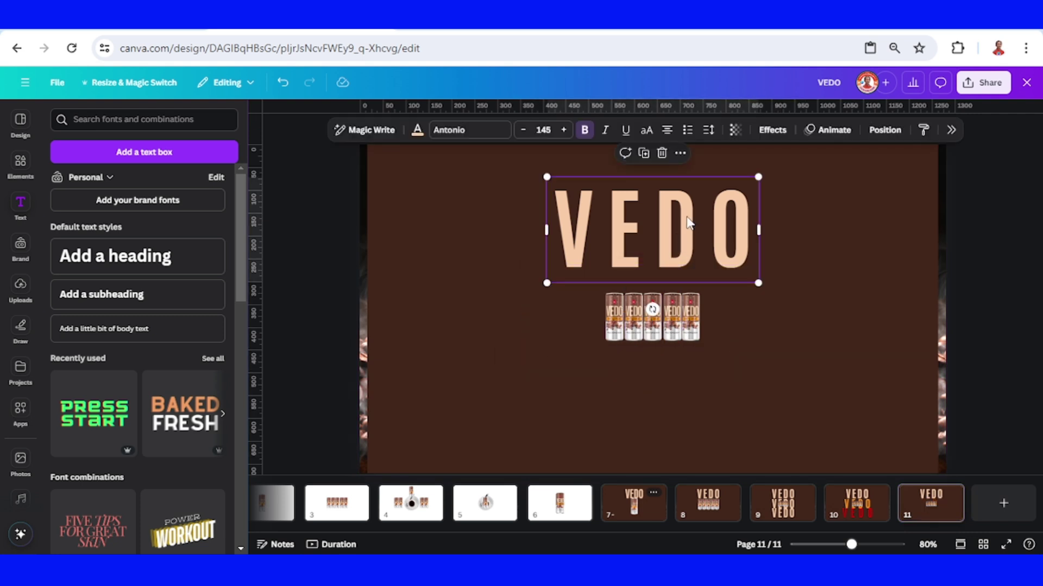
{"action": "left_click", "coordinate": [644, 154]}
{"action": "mouse_move", "coordinate": [675, 237]}
{"action": "left_mouse_down"}
{"action": "mouse_move", "coordinate": [703, 233]}
{"action": "mouse_move", "coordinate": [653, 220]}
{"action": "mouse_move", "coordinate": [660, 227]}
{"action": "left_mouse_up"}
{"action": "left_click", "coordinate": [644, 153]}
- Move the overlapping VEDO titles to the left half of page 11 at mid-height and enlarge the five cans beside them
{"action": "left_click_drag", "start_coordinate": [817, 225], "coordinate": [484, 220]}
{"action": "left_click_drag", "start_coordinate": [647, 222], "coordinate": [509, 298]}
{"action": "left_click_drag", "start_coordinate": [753, 322], "coordinate": [627, 354]}
{"action": "left_click_drag", "start_coordinate": [698, 288], "coordinate": [765, 273]}
- Centre-align the five cans so they overlap as one can, set them right after the VEDO title and centre everything on page 11
{"action": "right_click", "coordinate": [721, 328]}
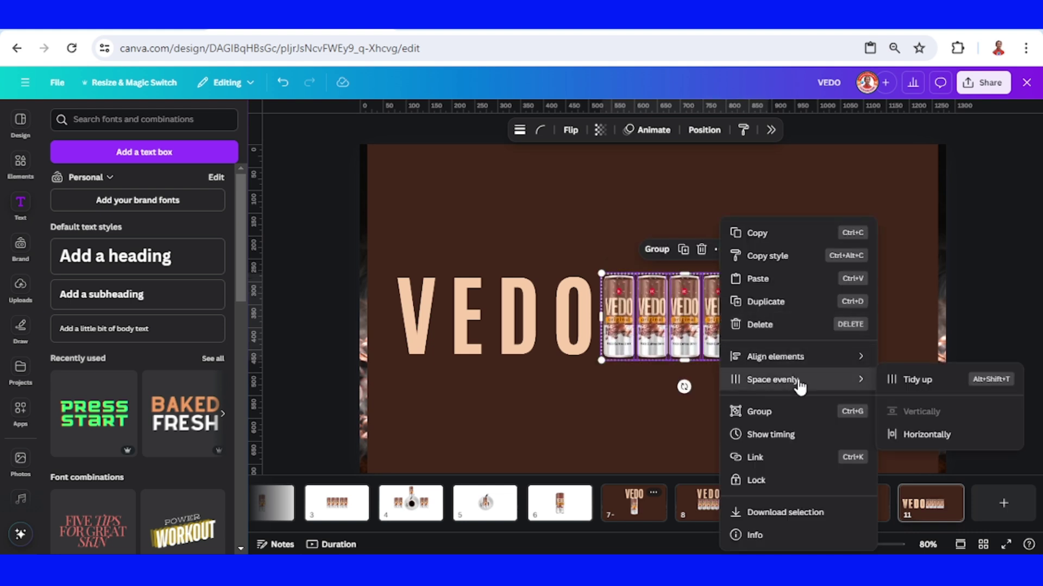
{"action": "mouse_move", "coordinate": [852, 360]}
{"action": "left_click", "coordinate": [920, 383]}
{"action": "left_click_drag", "start_coordinate": [768, 347], "coordinate": [640, 363]}
{"action": "left_click_drag", "start_coordinate": [677, 328], "coordinate": [630, 326]}
{"action": "left_click_drag", "start_coordinate": [752, 319], "coordinate": [557, 330]}
- Duplicate page 11 and, on page 12, enlarge the overlapping cans and move them to the left end of the title
{"action": "right_click", "coordinate": [931, 511]}
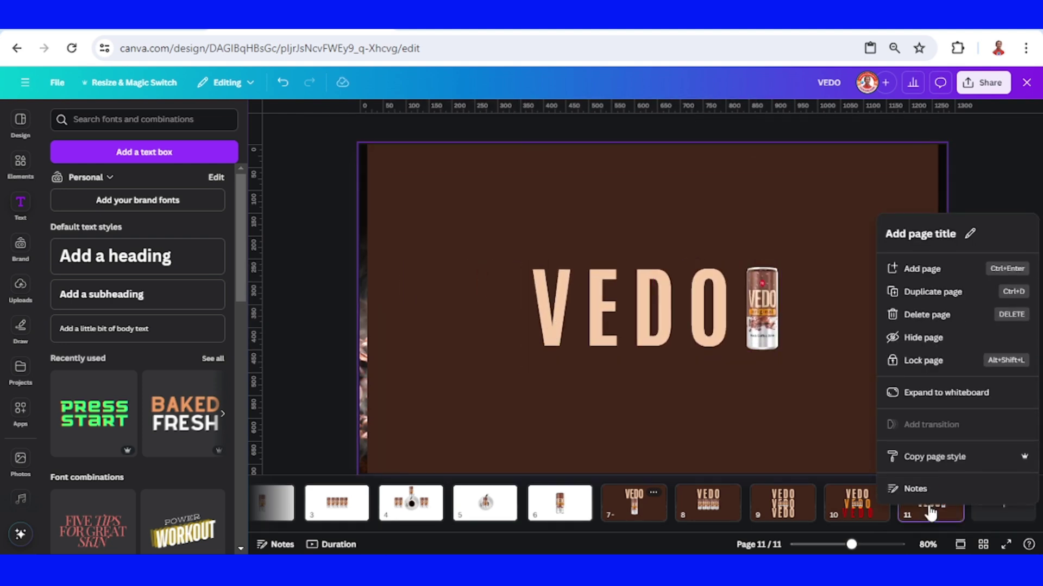
{"action": "left_click", "coordinate": [922, 293]}
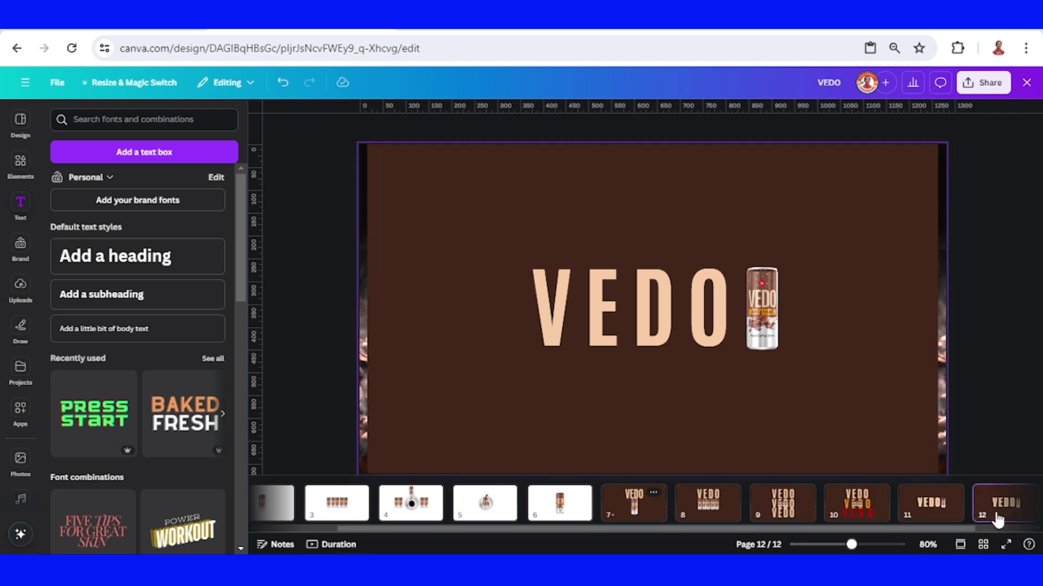
{"action": "left_click", "coordinate": [771, 326]}
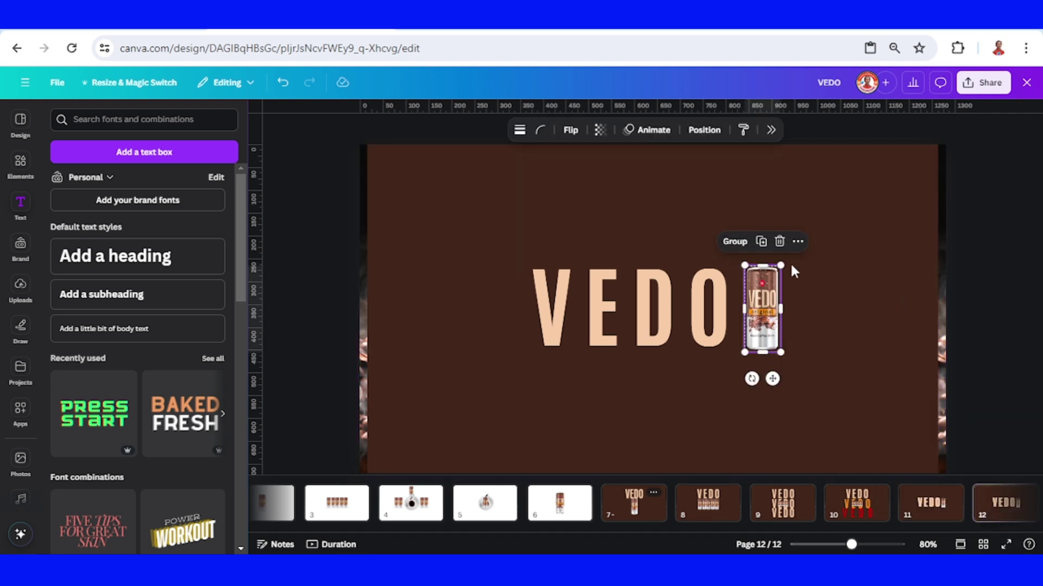
{"action": "left_click_drag", "start_coordinate": [783, 265], "coordinate": [878, 172]}
{"action": "left_click_drag", "start_coordinate": [793, 308], "coordinate": [540, 369]}
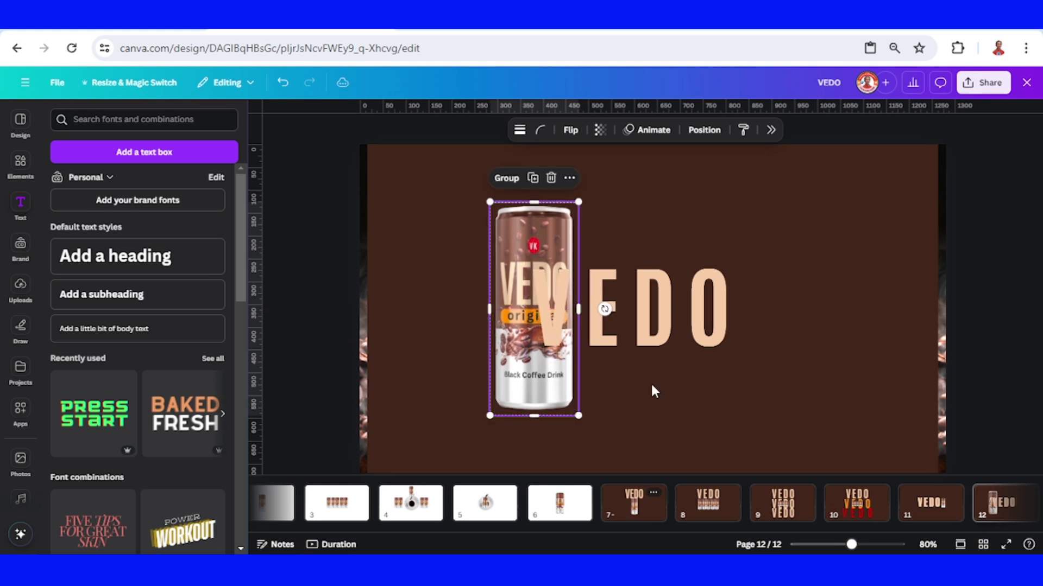
- Arrange the three overlapping VEDO titles on page 12 as three stacked lines to the right of the large can
{"action": "left_click", "coordinate": [703, 339]}
{"action": "left_click_drag", "start_coordinate": [703, 339], "coordinate": [697, 247]}
{"action": "left_click", "coordinate": [770, 374]}
{"action": "left_click", "coordinate": [700, 309]}
{"action": "key", "text": "ctrl+d"}
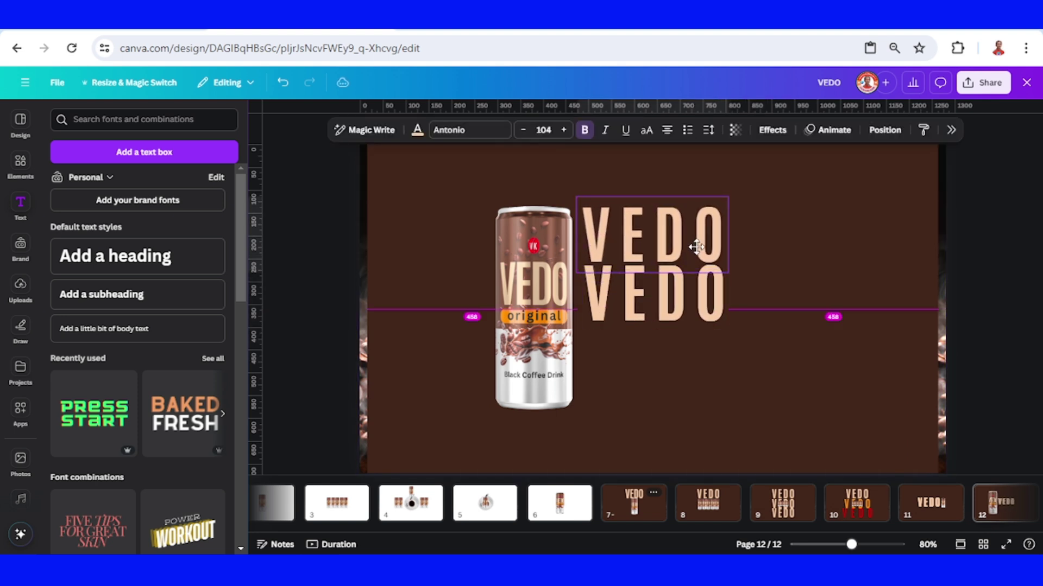
{"action": "left_click_drag", "start_coordinate": [712, 312], "coordinate": [705, 360]}
- Enlarge the three VEDO lines to font size 121 to match the can's height and centre the whole layout on page 12
{"action": "left_click_drag", "start_coordinate": [785, 198], "coordinate": [757, 417]}
{"action": "left_click", "coordinate": [521, 420]}
{"action": "left_click_drag", "start_coordinate": [520, 419], "coordinate": [583, 339]}
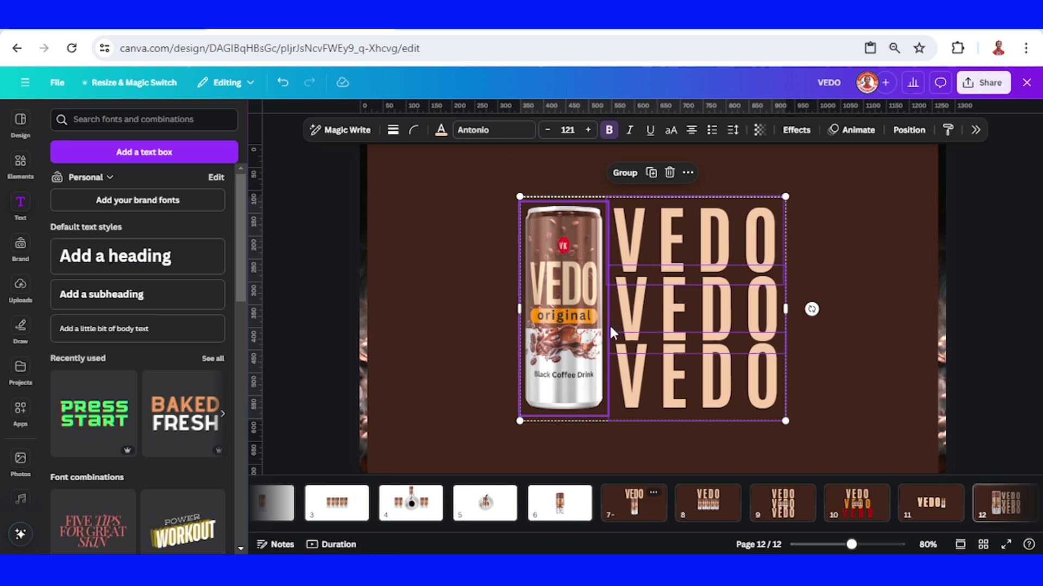
- Duplicate page 12 and, on page 13, move the upper and lower VEDO lines exactly onto the middle line
{"action": "right_click", "coordinate": [996, 507]}
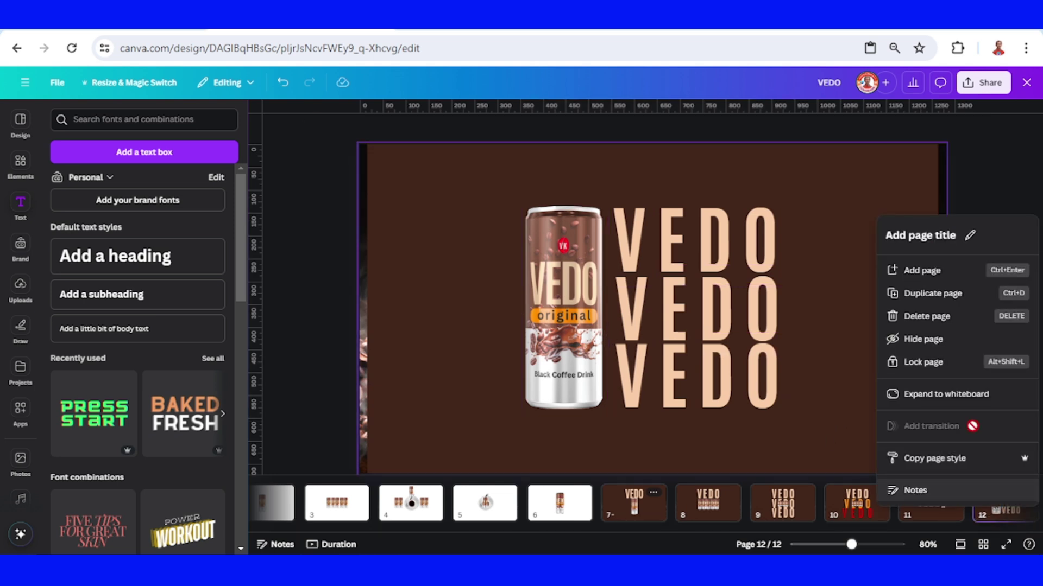
{"action": "left_click", "coordinate": [941, 295]}
{"action": "left_click_drag", "start_coordinate": [735, 349], "coordinate": [735, 328]}
{"action": "left_click_drag", "start_coordinate": [747, 222], "coordinate": [747, 286]}
- Enlarge the overlapping VEDO titles on page 13, shrink the can to their height and centre both on the page
{"action": "left_click_drag", "start_coordinate": [813, 303], "coordinate": [675, 398]}
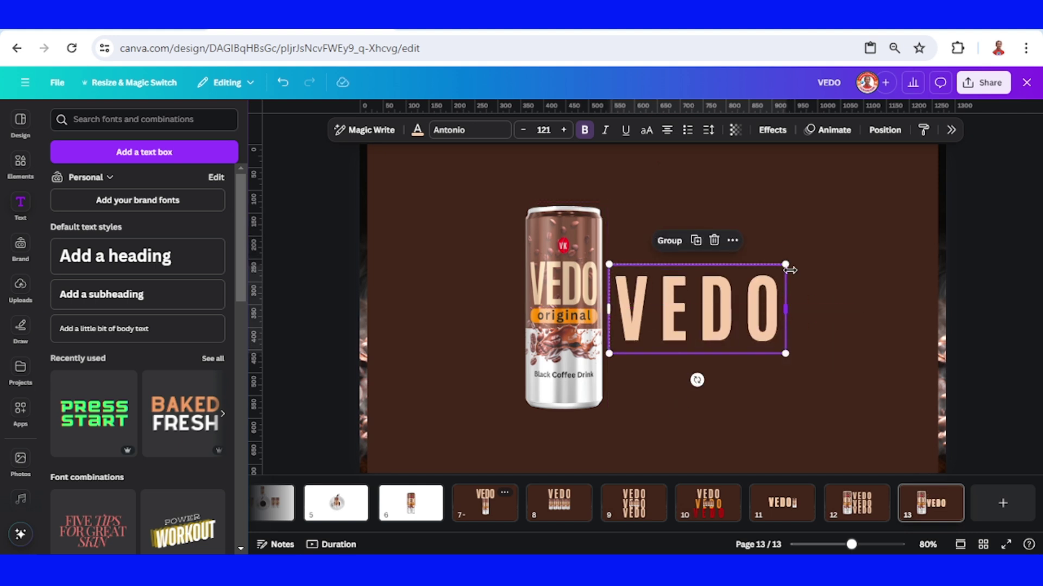
{"action": "left_click_drag", "start_coordinate": [788, 266], "coordinate": [910, 201]}
{"action": "left_click_drag", "start_coordinate": [449, 373], "coordinate": [595, 340]}
{"action": "left_click_drag", "start_coordinate": [583, 264], "coordinate": [583, 278]}
{"action": "left_click_drag", "start_coordinate": [899, 385], "coordinate": [519, 289]}
{"action": "left_click_drag", "start_coordinate": [705, 293], "coordinate": [624, 325]}
- Bring the two halves of the coffee photo back together so they fill page 13 behind the can and title
{"action": "left_click", "coordinate": [362, 410]}
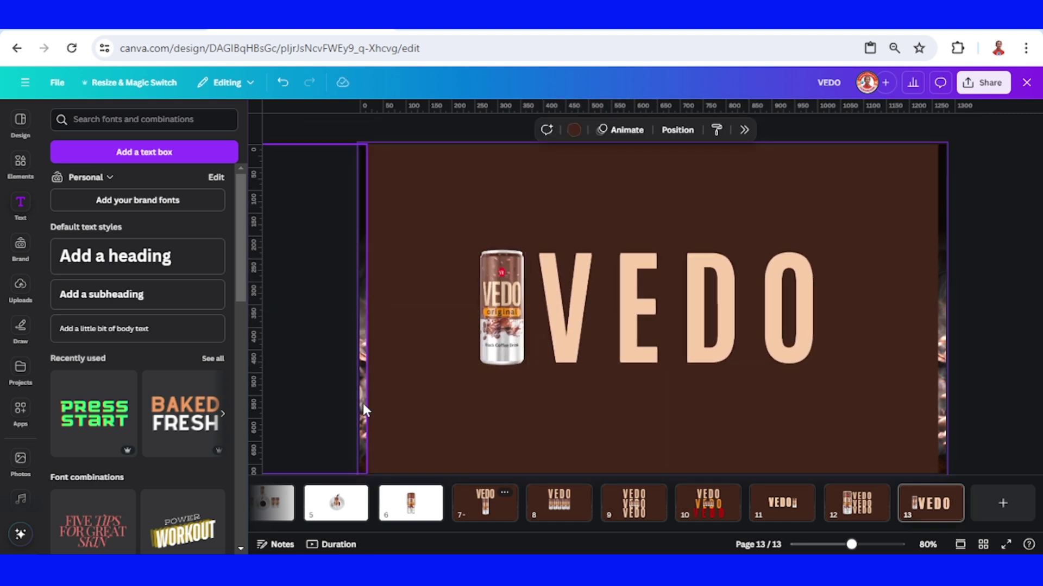
{"action": "left_click_drag", "start_coordinate": [335, 395], "coordinate": [486, 401]}
{"action": "left_click_drag", "start_coordinate": [559, 398], "coordinate": [616, 397]}
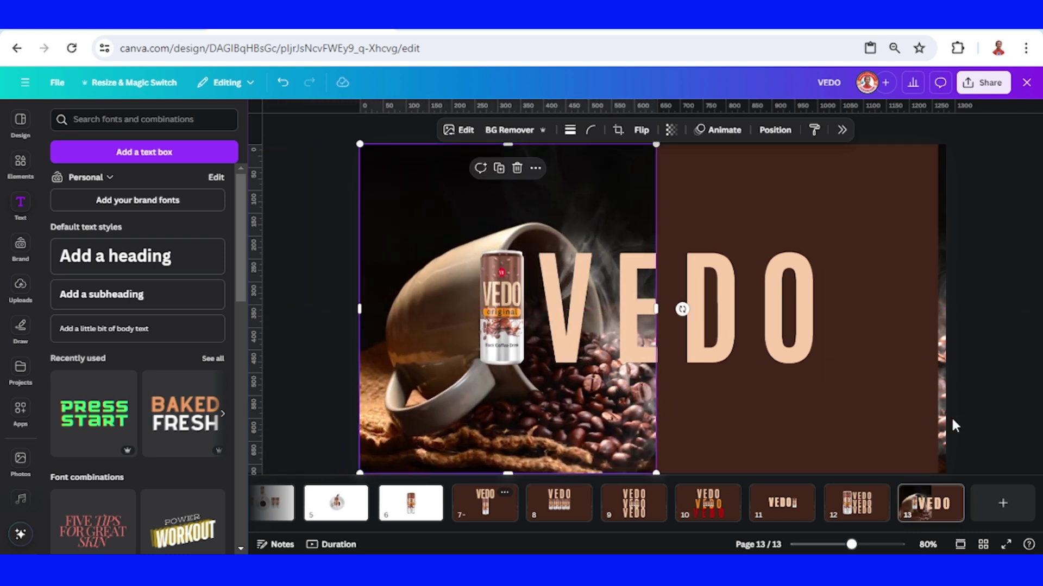
{"action": "left_click", "coordinate": [944, 415]}
{"action": "left_click_drag", "start_coordinate": [973, 404], "coordinate": [699, 404]}
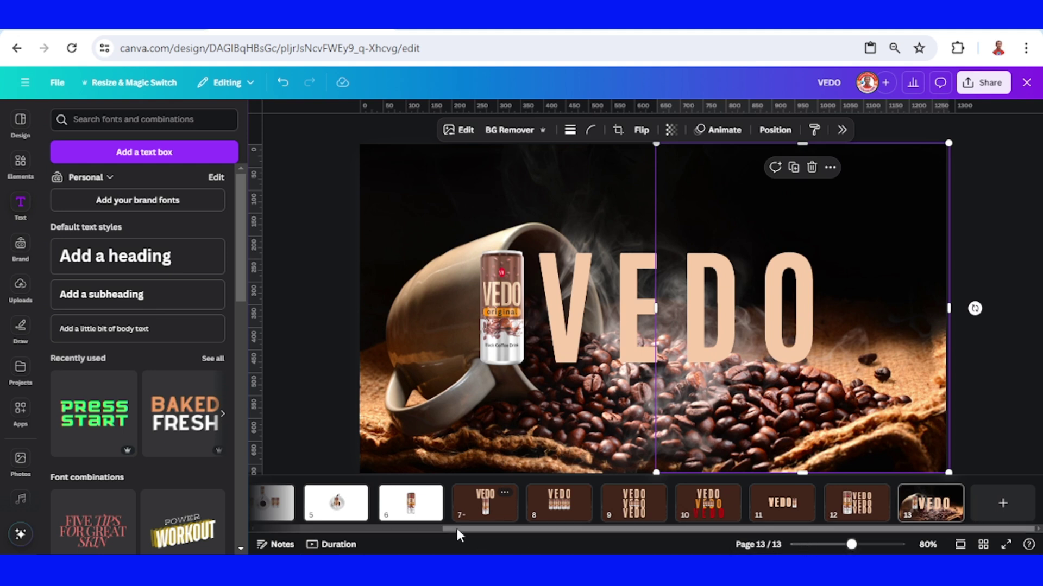
- Set the page timing to 1.0 s and apply it to all 13 pages
{"action": "left_click_drag", "start_coordinate": [466, 529], "coordinate": [225, 542]}
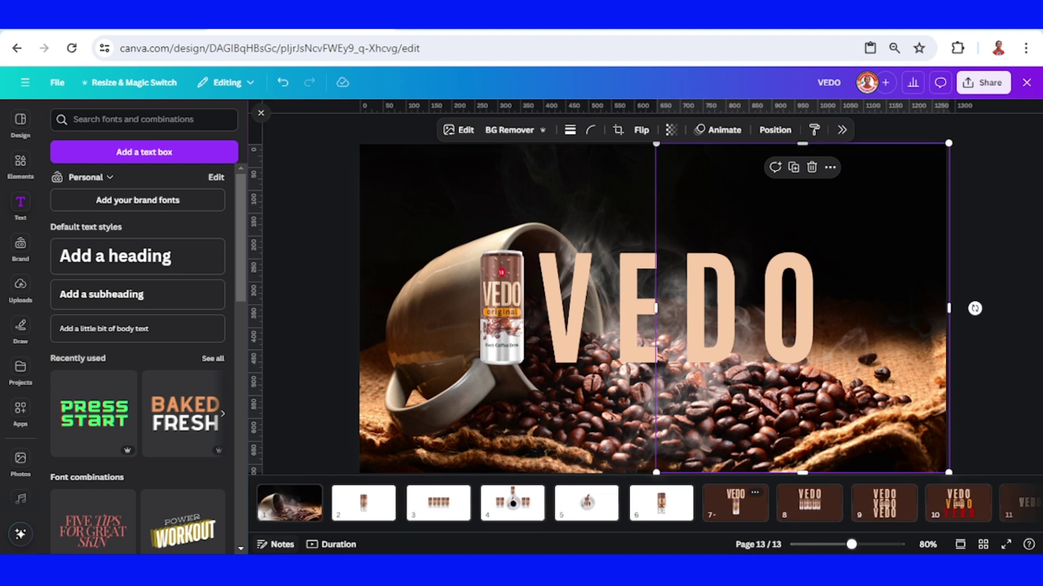
{"action": "left_click", "coordinate": [336, 545]}
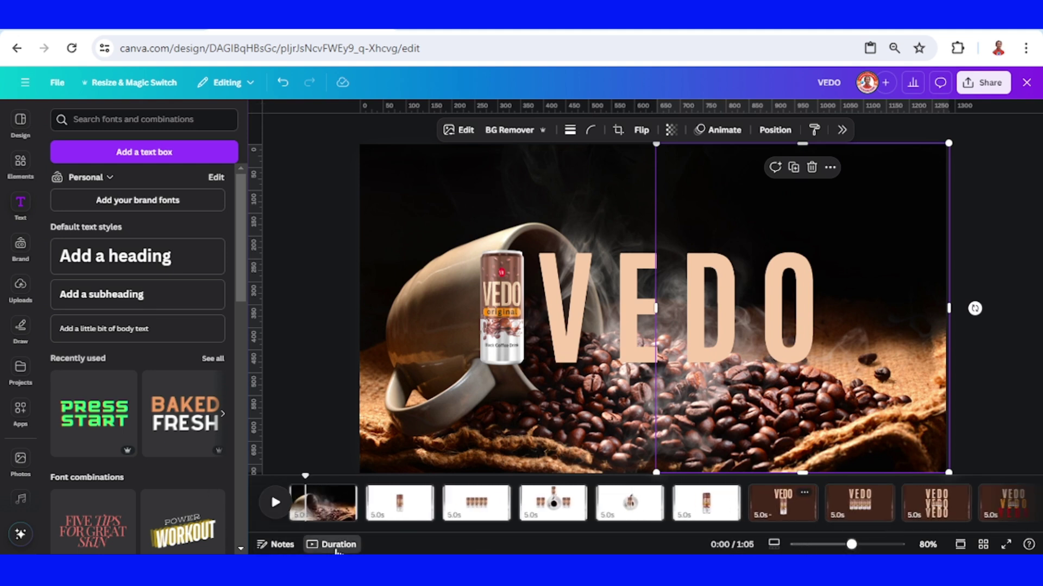
{"action": "left_click", "coordinate": [317, 521]}
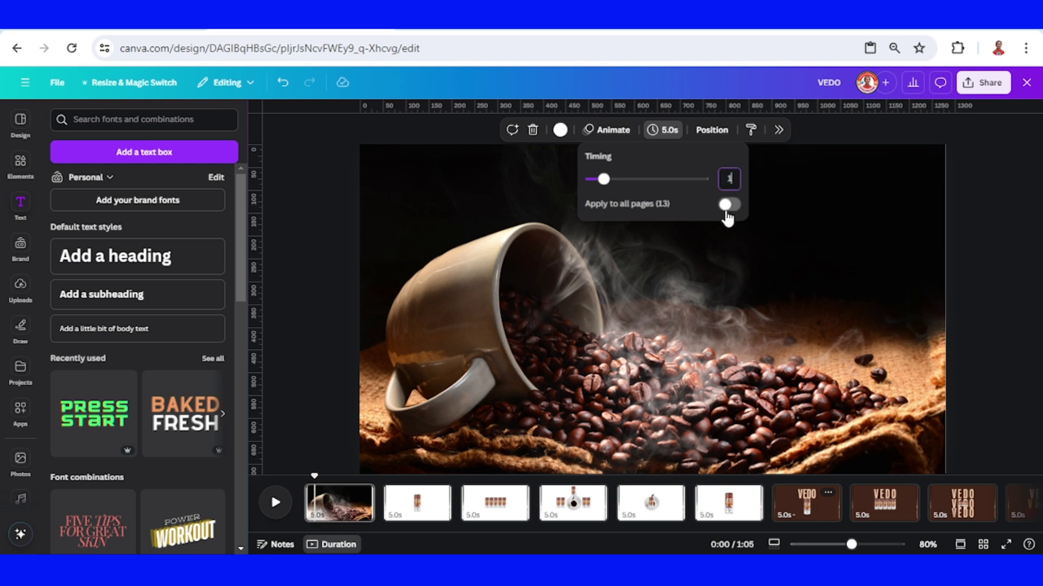
{"action": "left_click", "coordinate": [731, 205]}
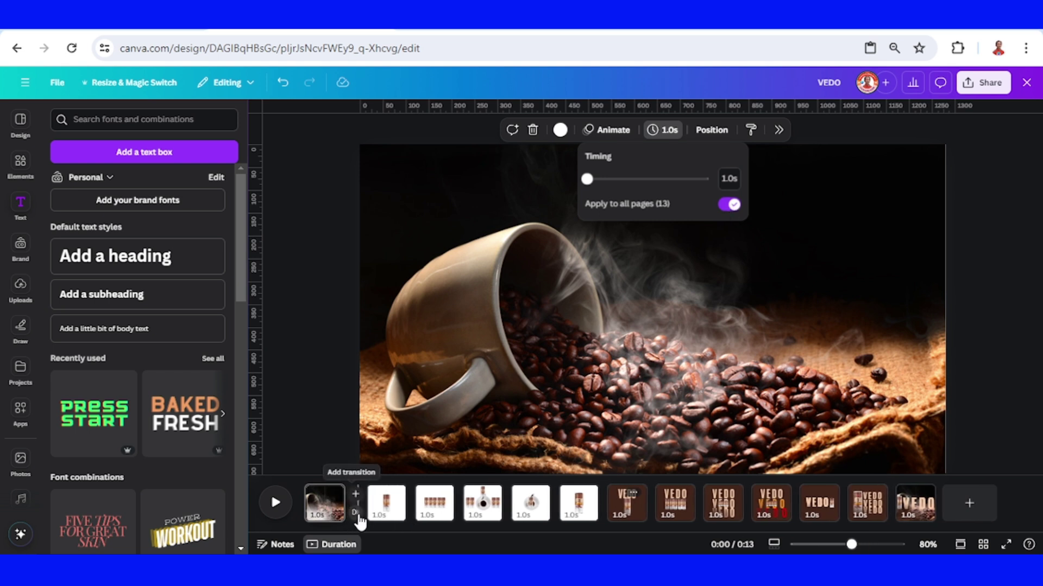
- Add a Match & Move transition of 0.5 seconds after page 1 and apply it between all pages
{"action": "left_click", "coordinate": [356, 515]}
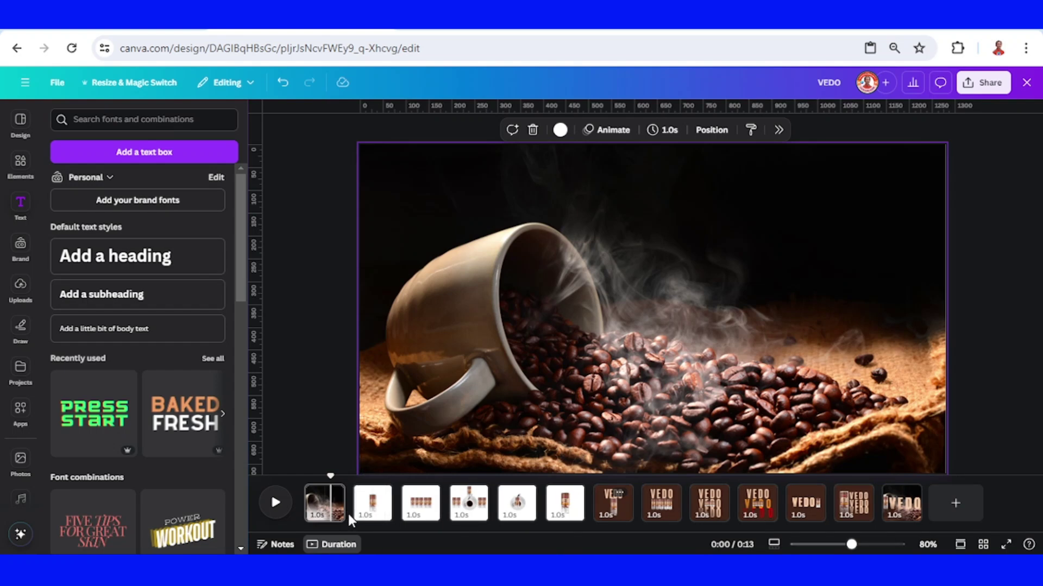
{"action": "left_click", "coordinate": [350, 514]}
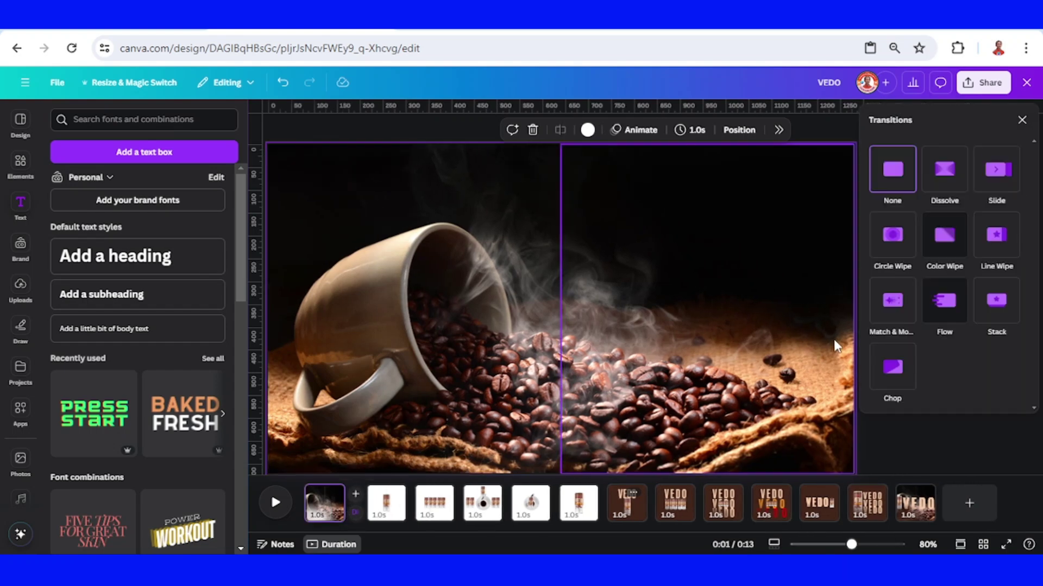
{"action": "left_click", "coordinate": [893, 302]}
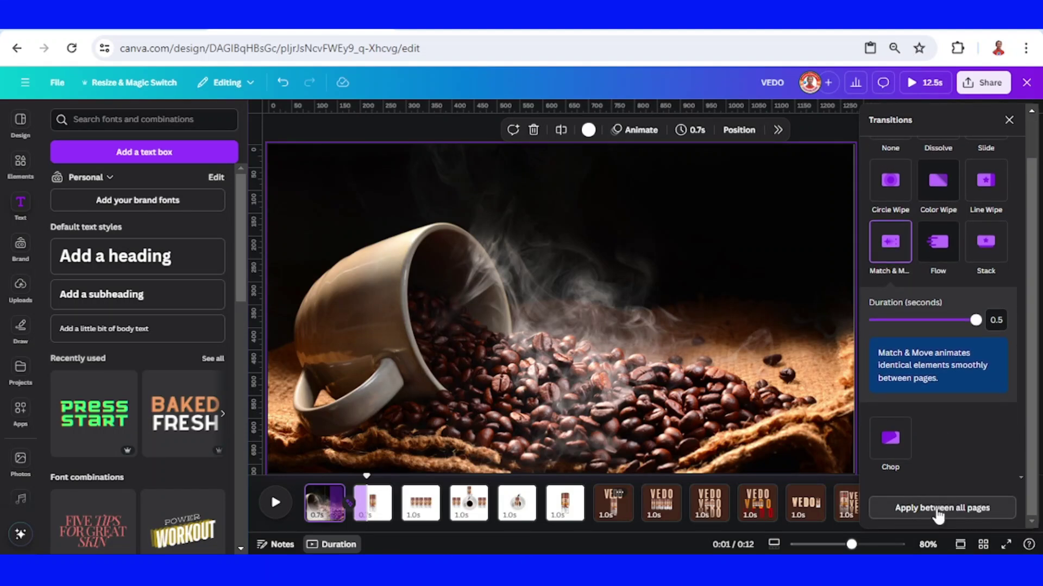
{"action": "left_click", "coordinate": [937, 511]}
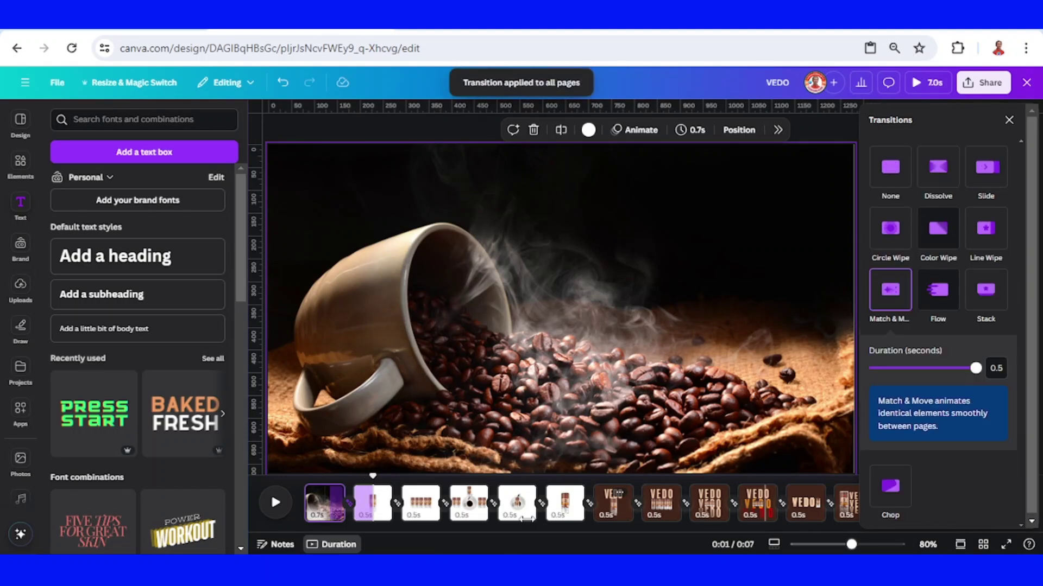
- Bring the coffee cup image on page 5 to the front, above the overlapping cans
{"action": "left_click", "coordinate": [517, 503]}
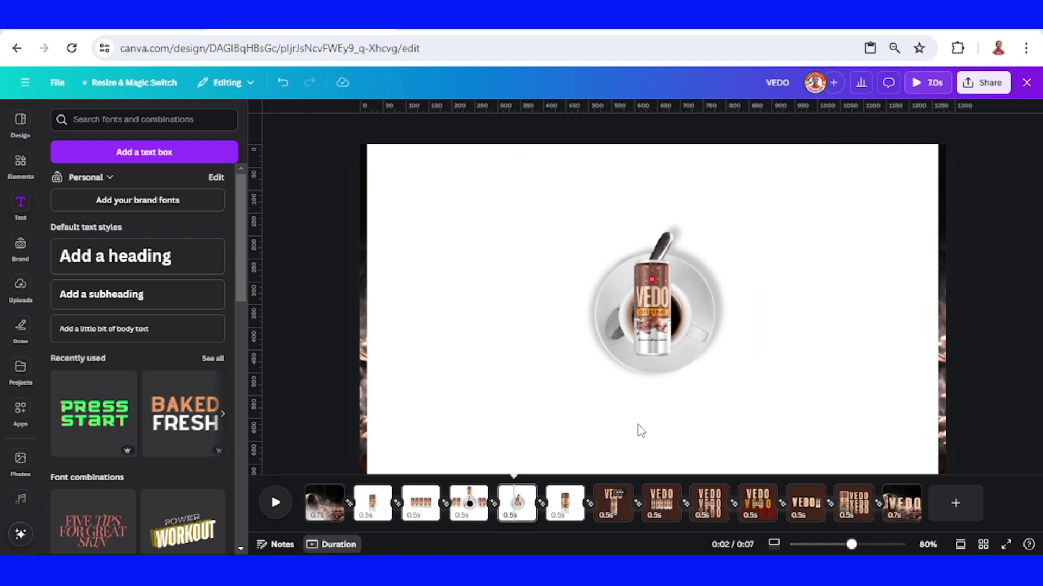
{"action": "left_click", "coordinate": [684, 377]}
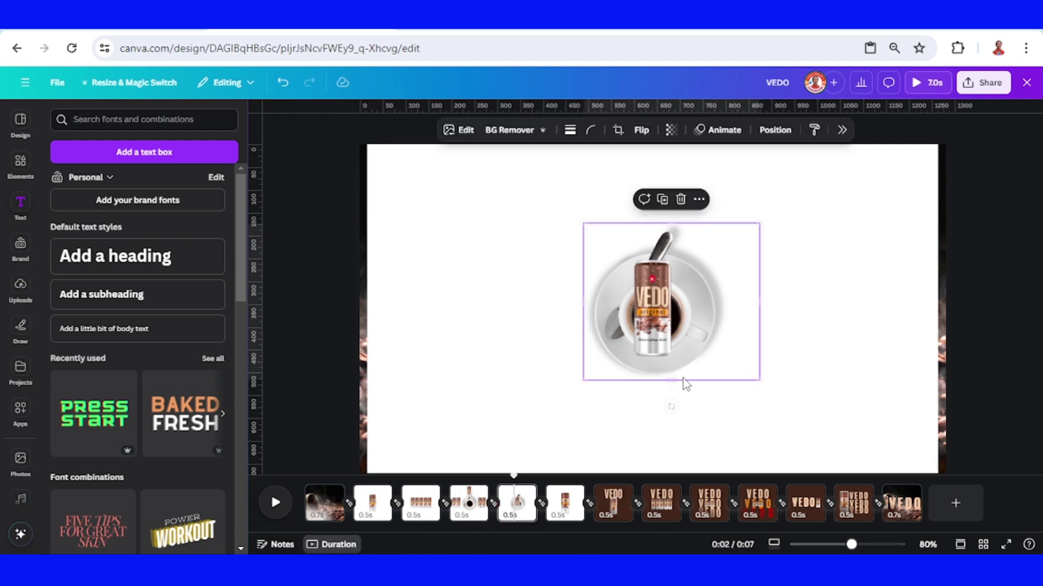
{"action": "right_click", "coordinate": [718, 331]}
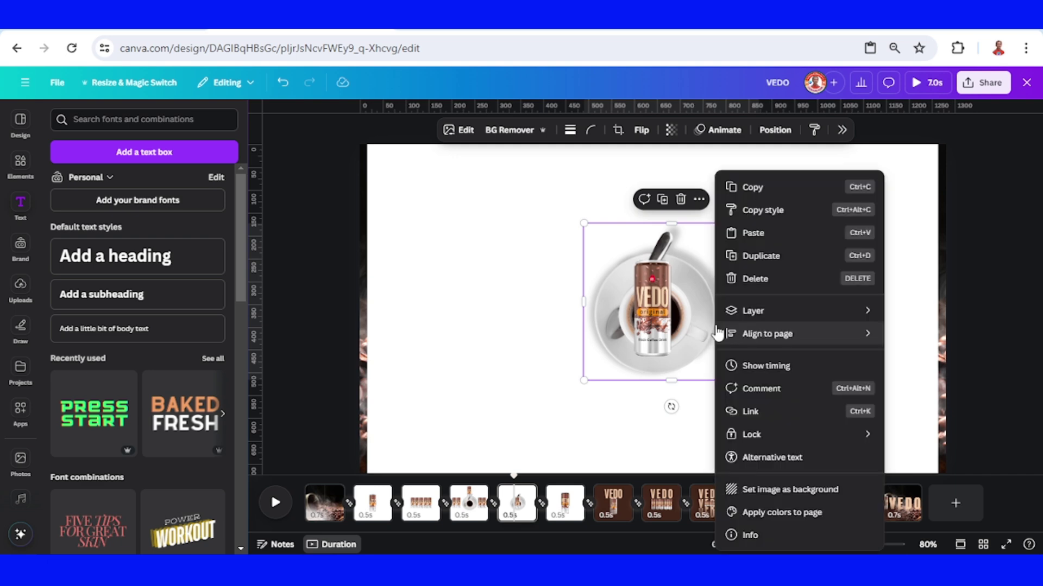
{"action": "mouse_move", "coordinate": [766, 315]}
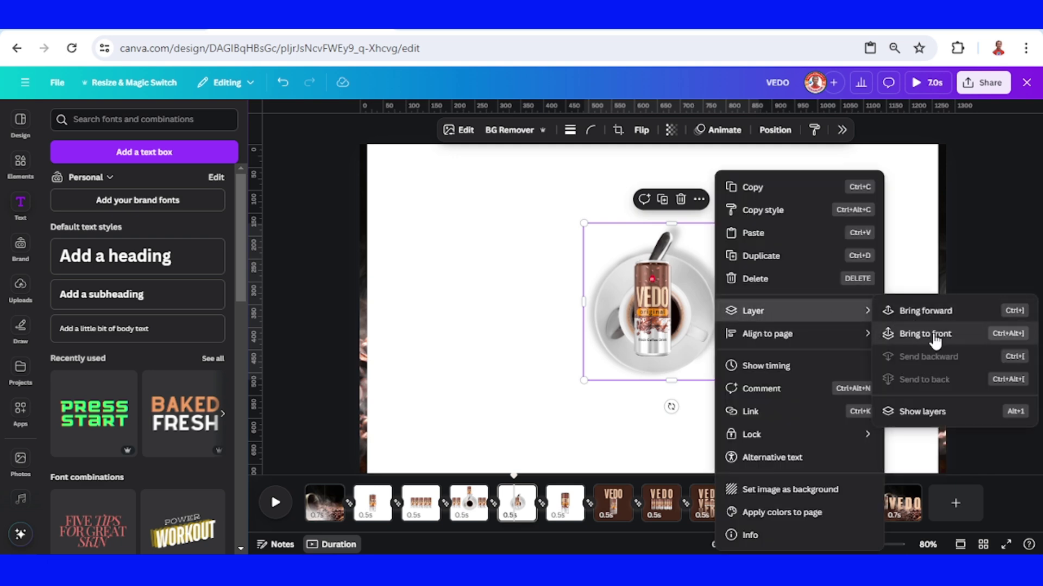
{"action": "left_click", "coordinate": [914, 333]}
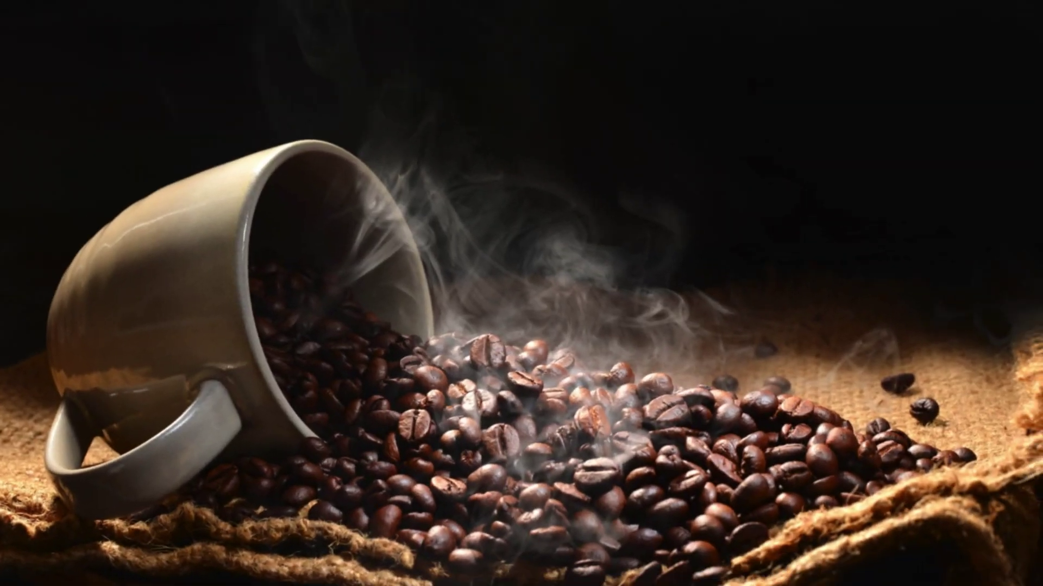